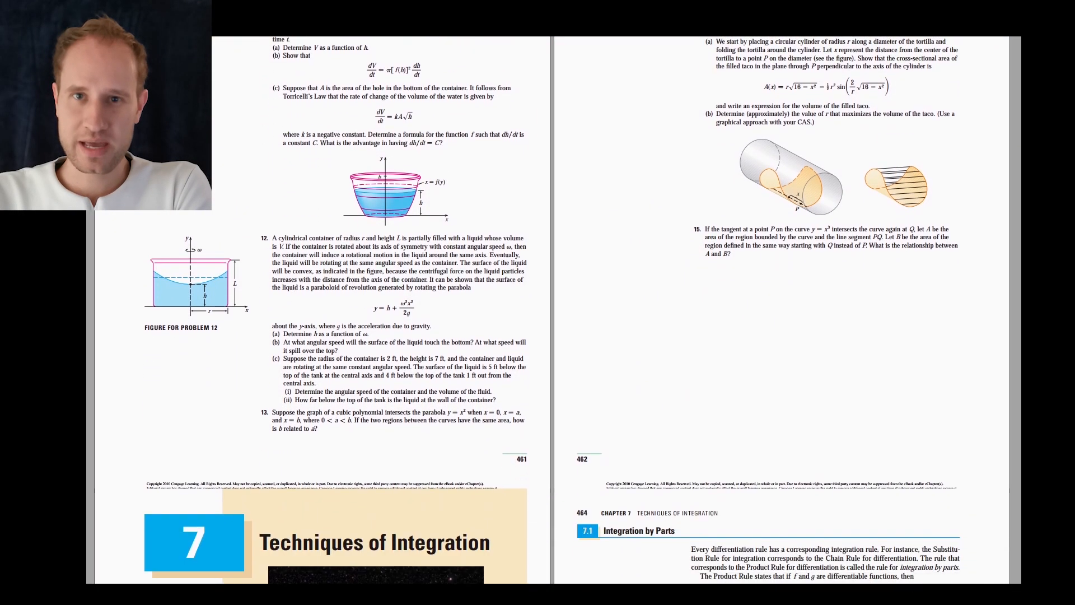
scroll(255, 332, down, 8)
scroll(254, 332, down, 3)
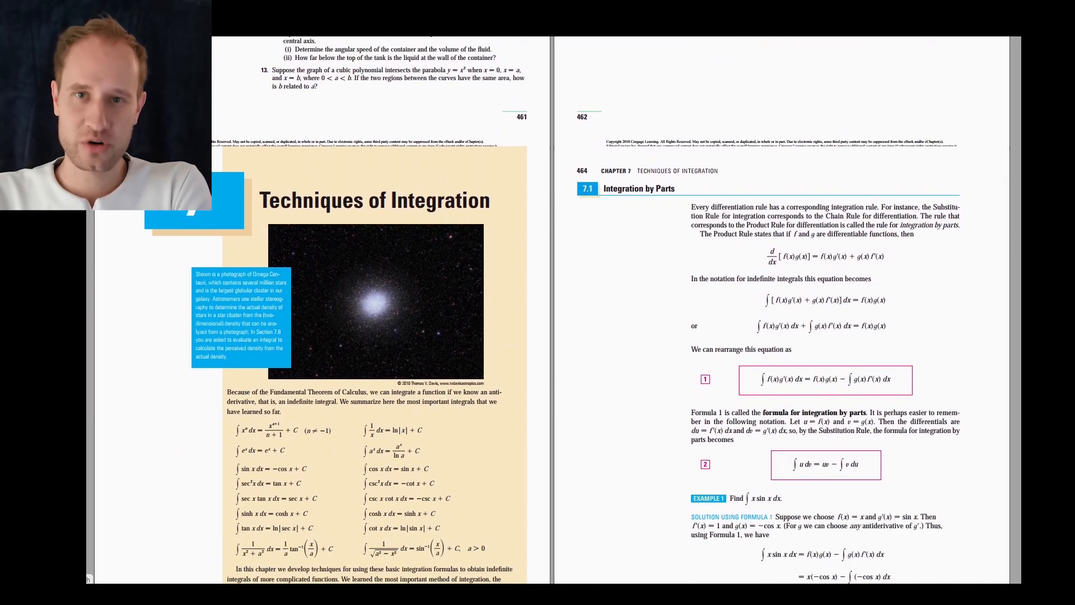
scroll(538, 336, down, 4)
scroll(538, 336, down, 4)
scroll(538, 336, down, 4)
scroll(538, 336, down, 3)
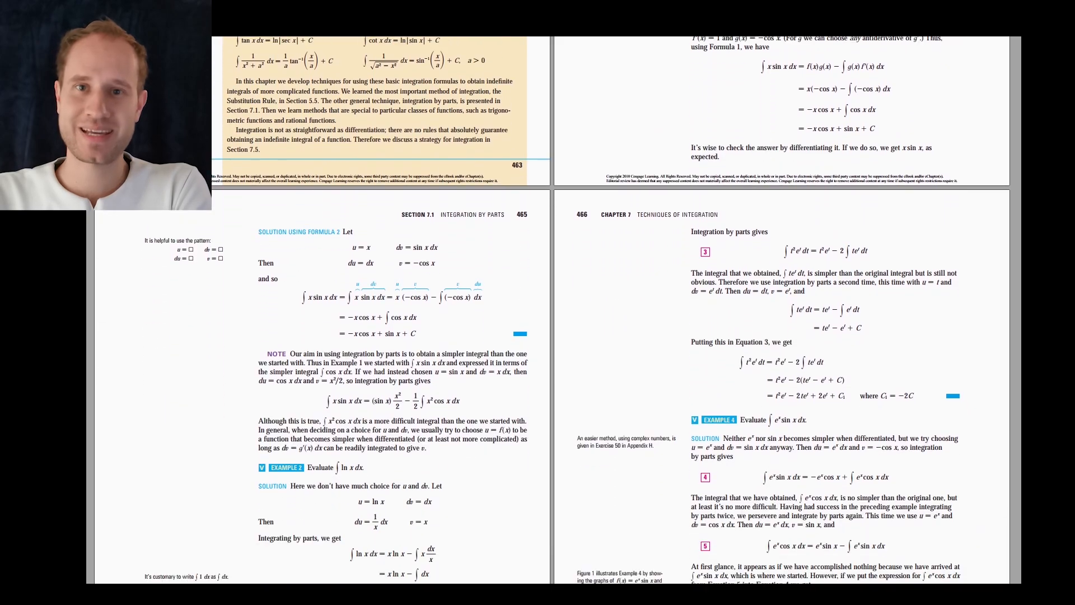
scroll(538, 336, down, 5)
scroll(537, 336, down, 5)
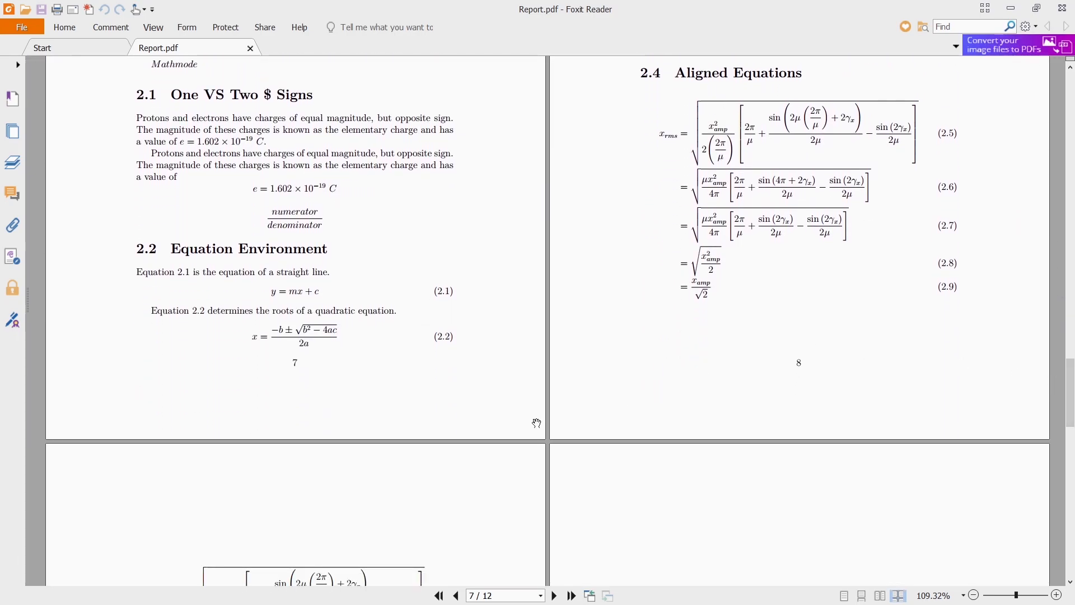
scroll(538, 424, down, 5)
scroll(1017, 393, down, 2)
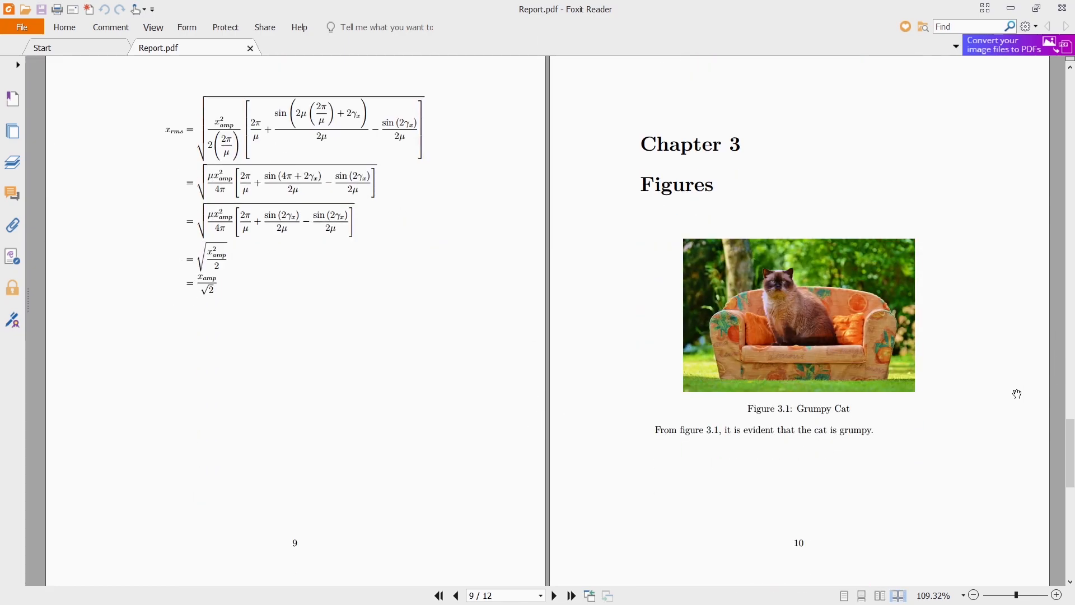
scroll(1014, 391, down, 5)
scroll(1011, 389, down, 3)
scroll(1012, 389, down, 3)
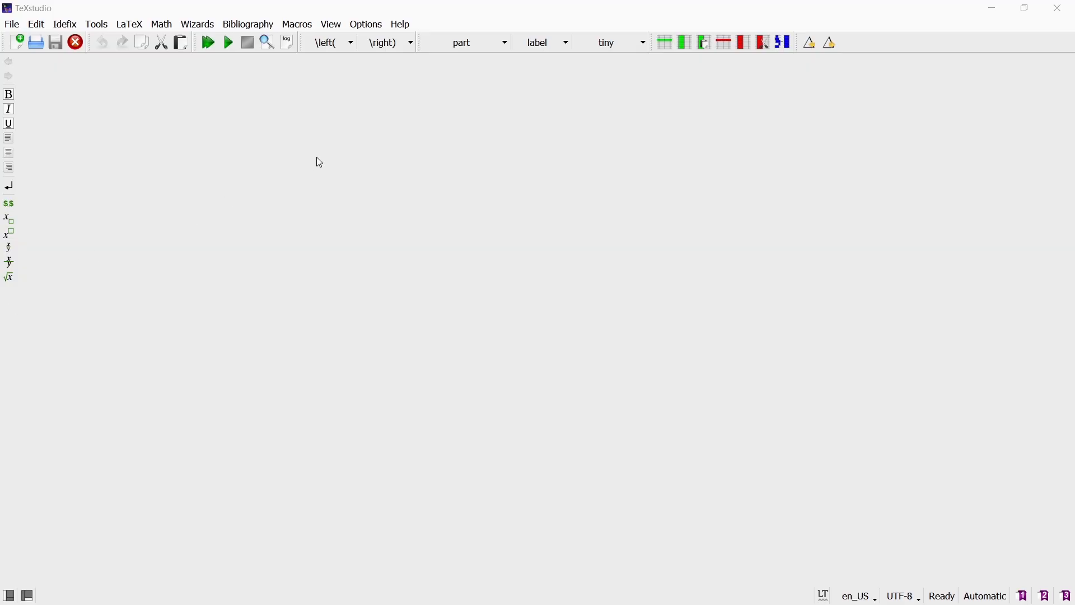
Step: Create a new document starting with \documentclass[12pt]{report} followed by blank lines
click(12, 24)
click(30, 40)
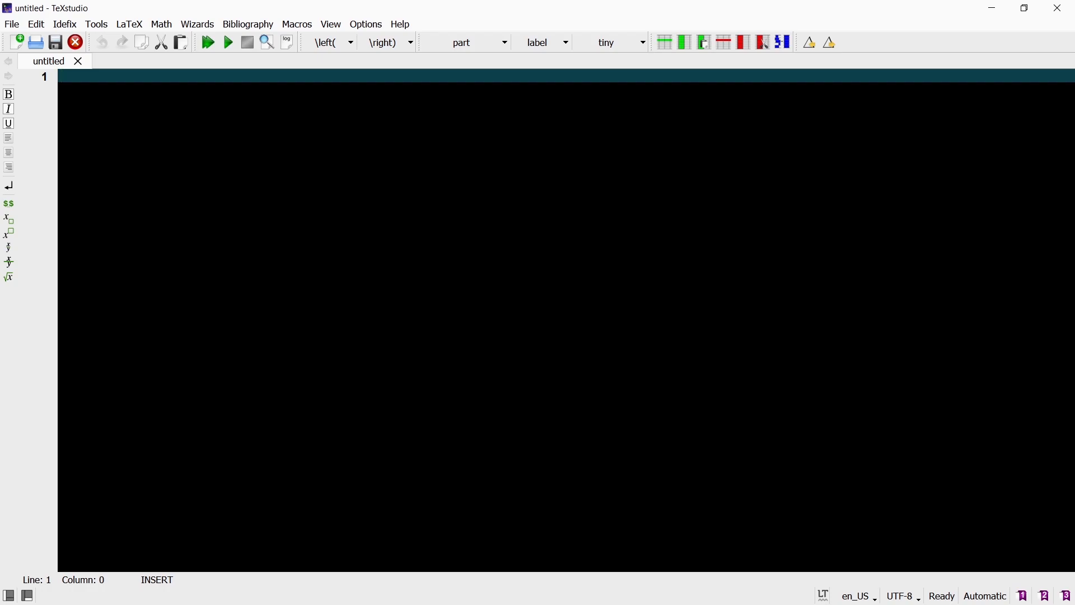
text(\)
text(documentc)
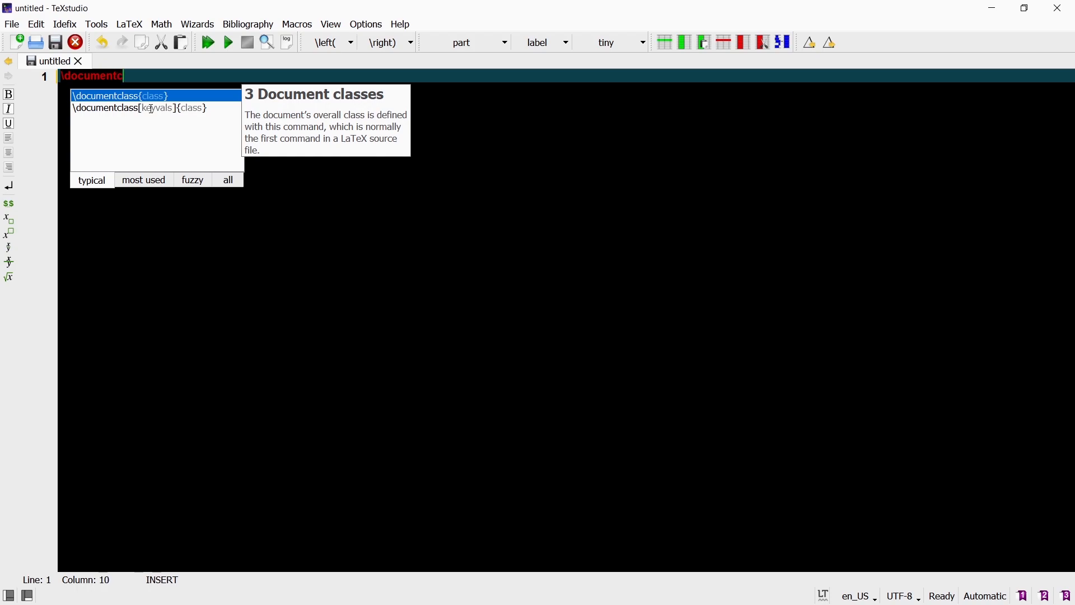
text(lass)
text([)
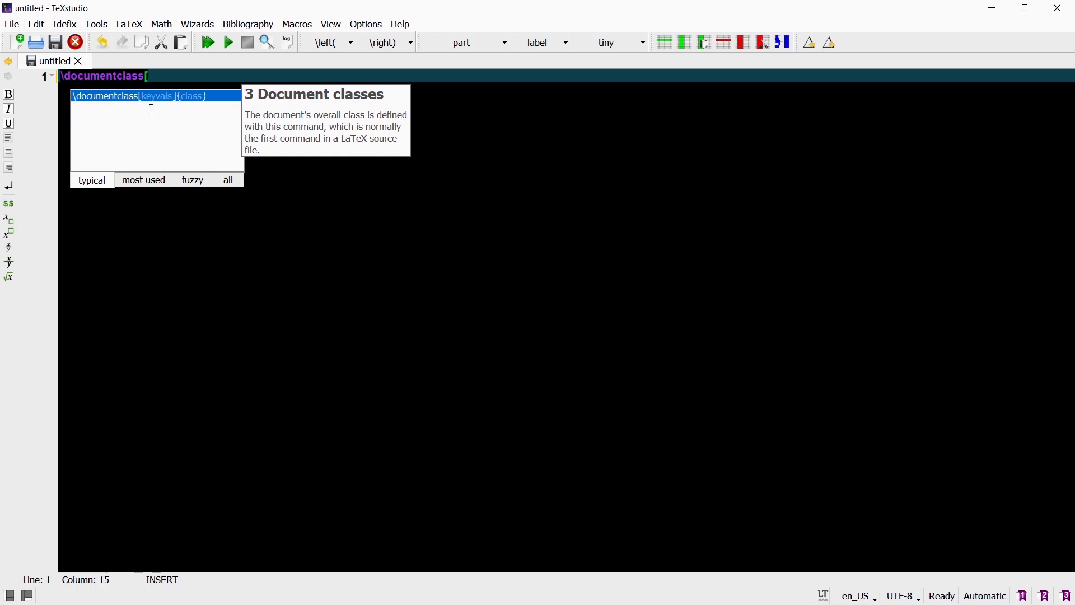
text(12pt]{)
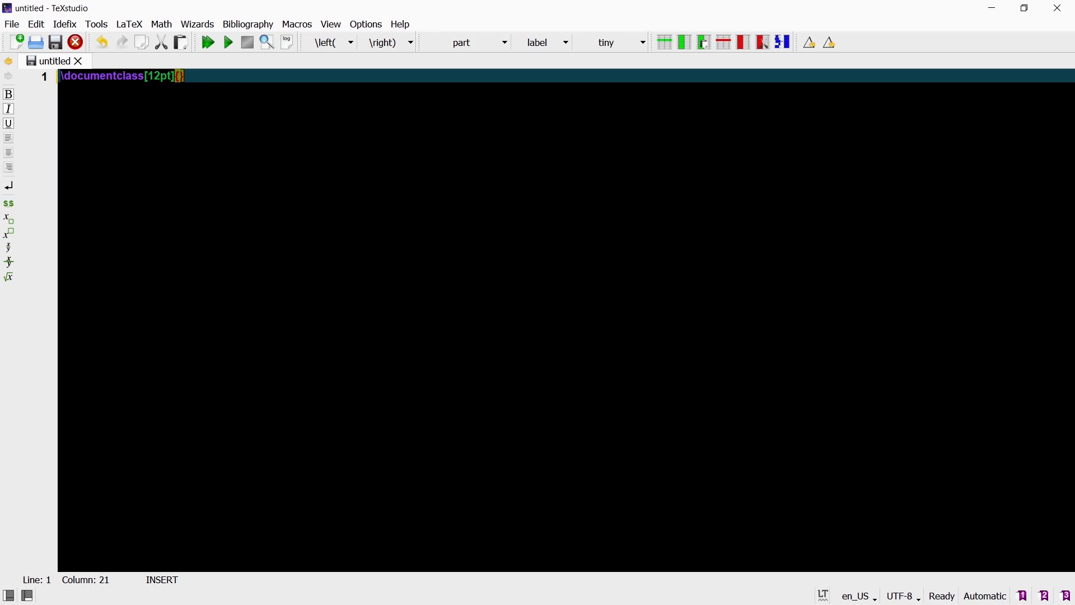
text(report)
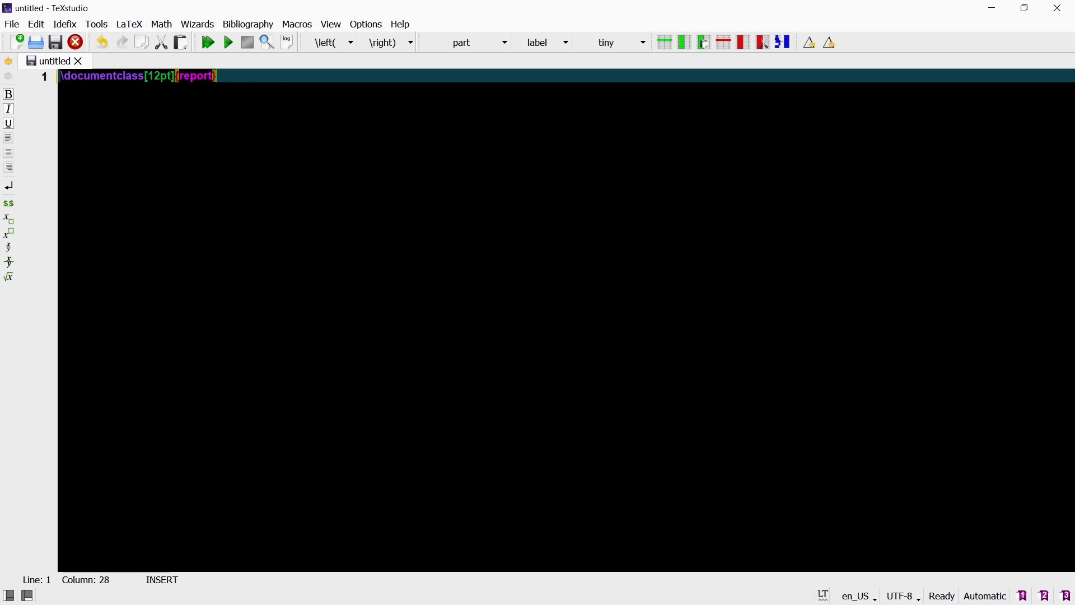
text(})
key(Return)
key(Return)
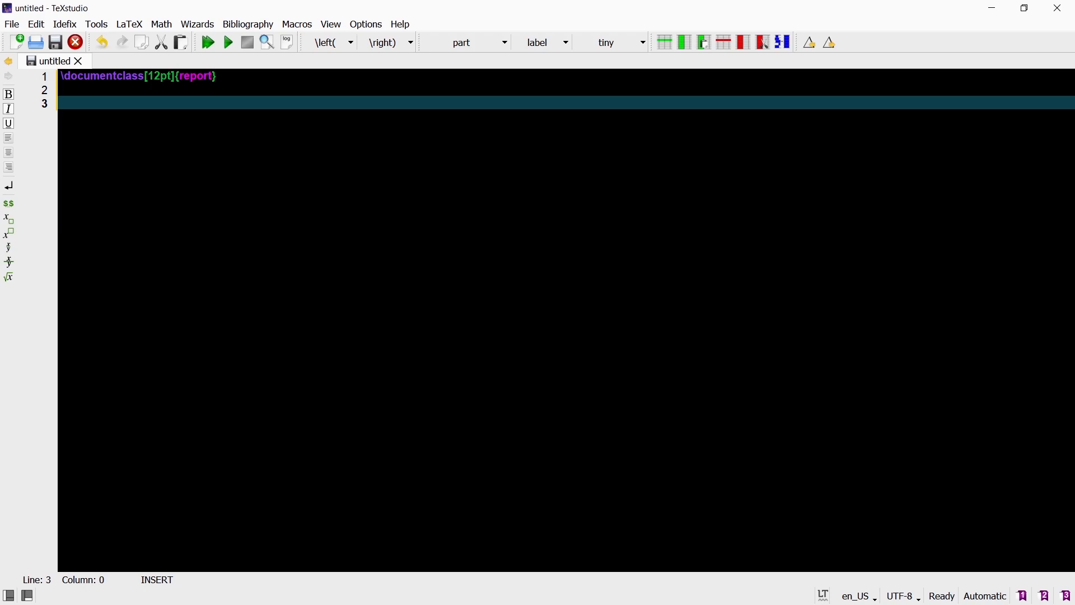
text(\)
text(begi)
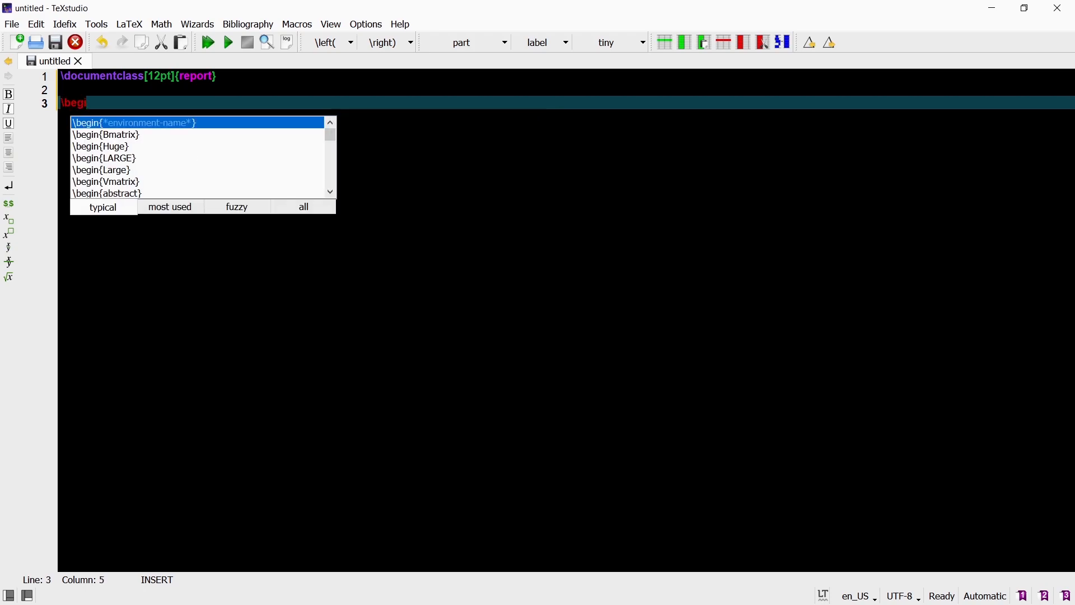
text(n{d)
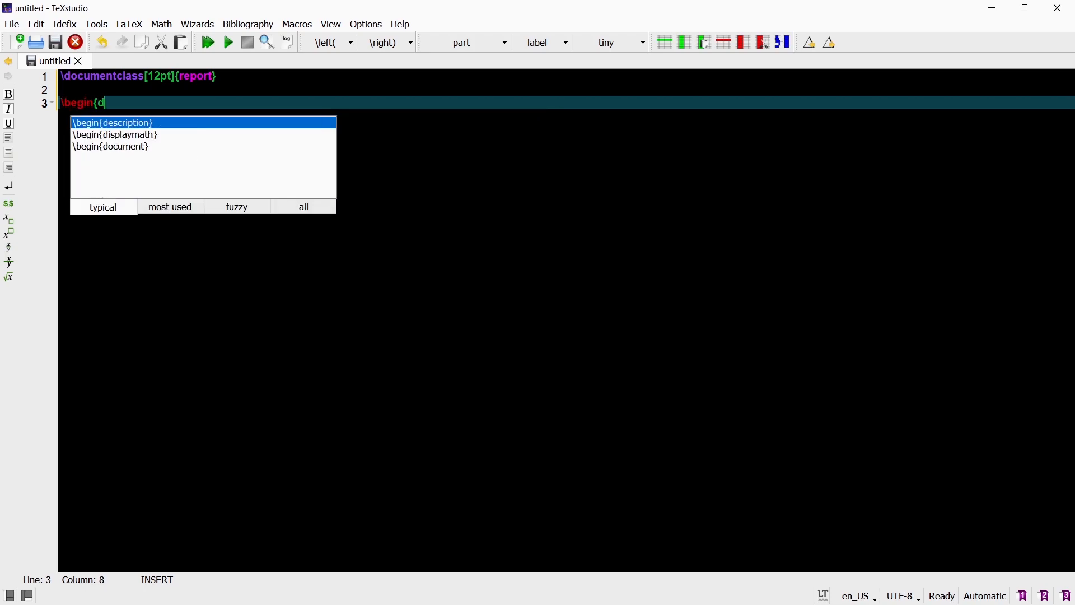
text(ocument)
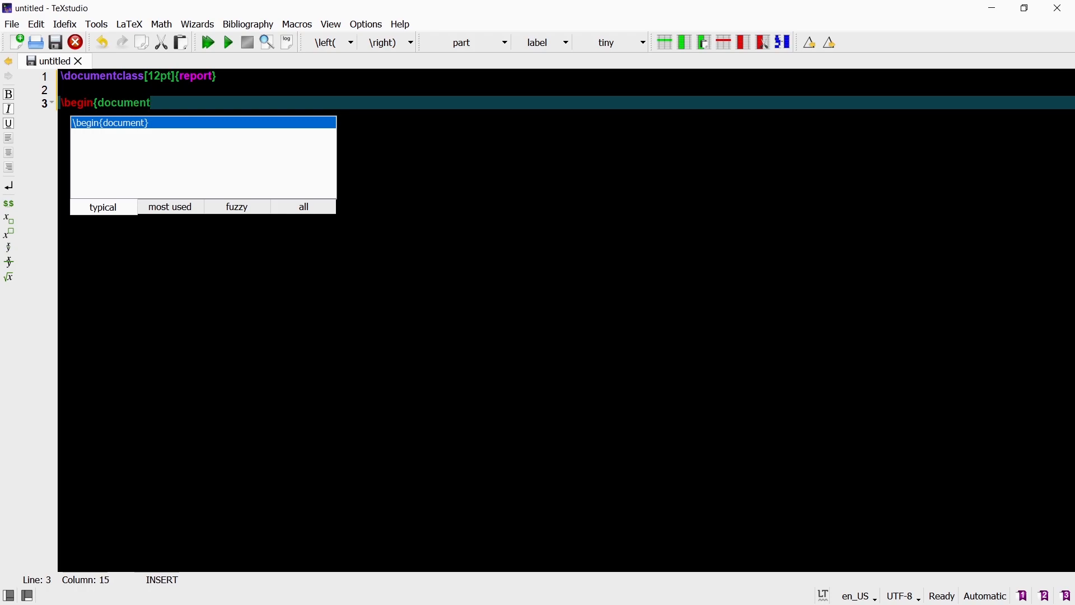
text(})
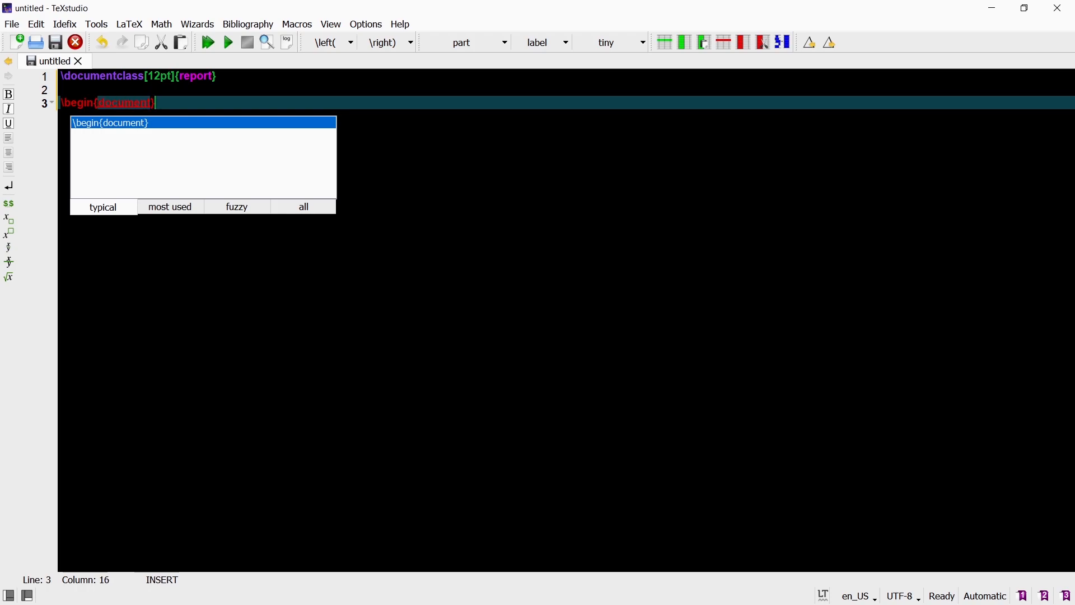
Step: Insert the document environment with blank lines, commented % Opening statement and % Closing statement
key(Return)
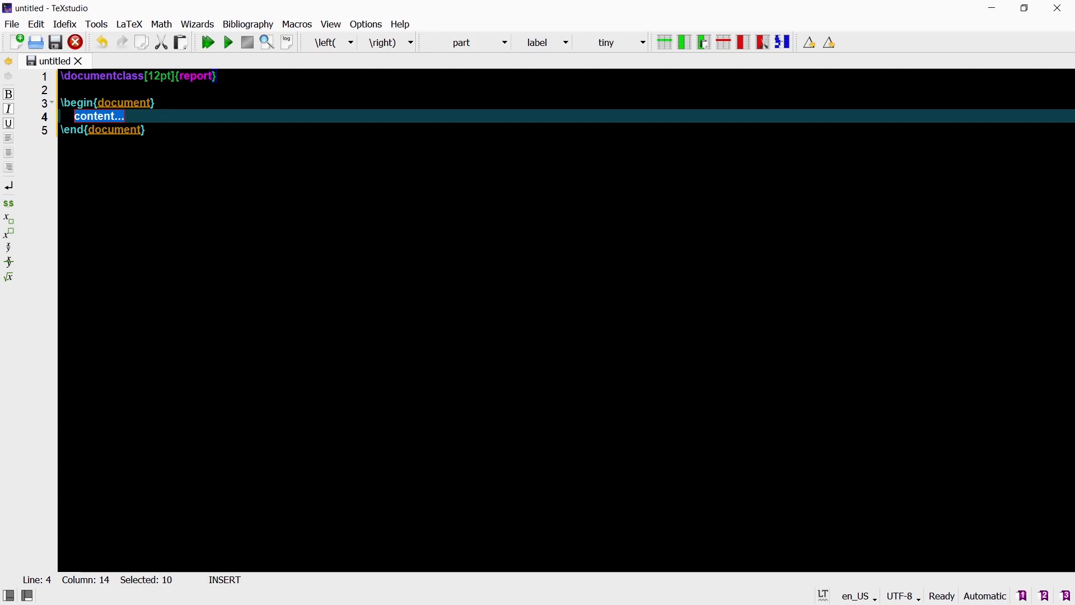
key(BackSpace)
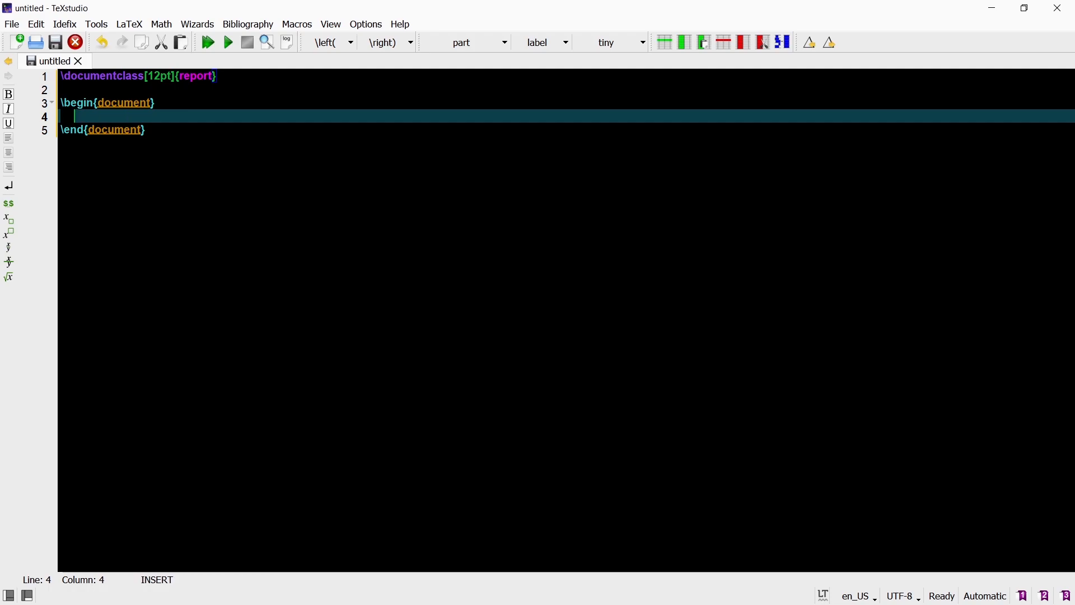
key(BackSpace)
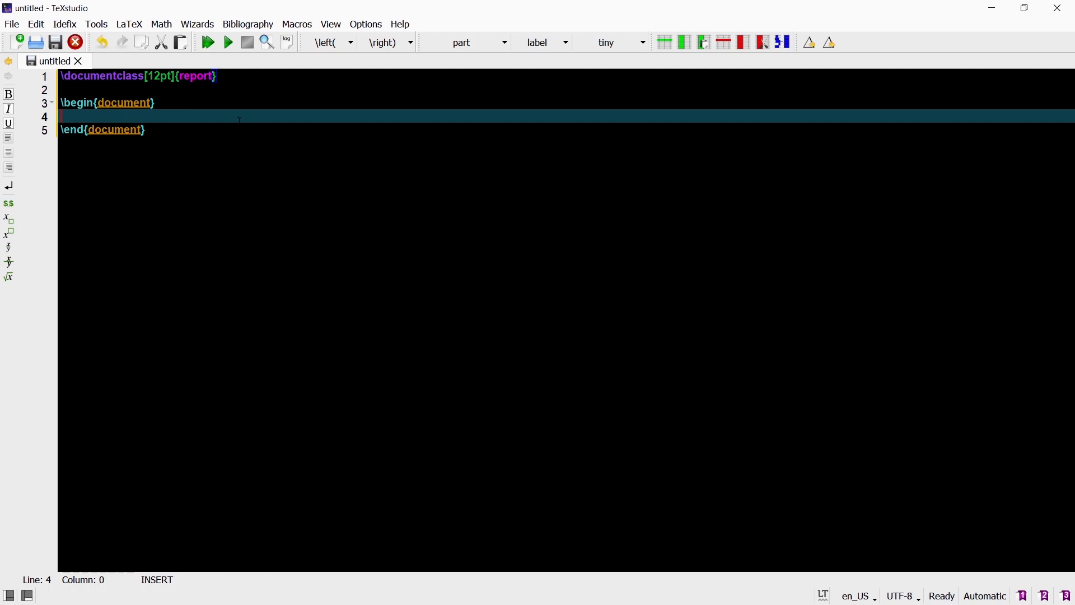
key(Return)
key(Return)
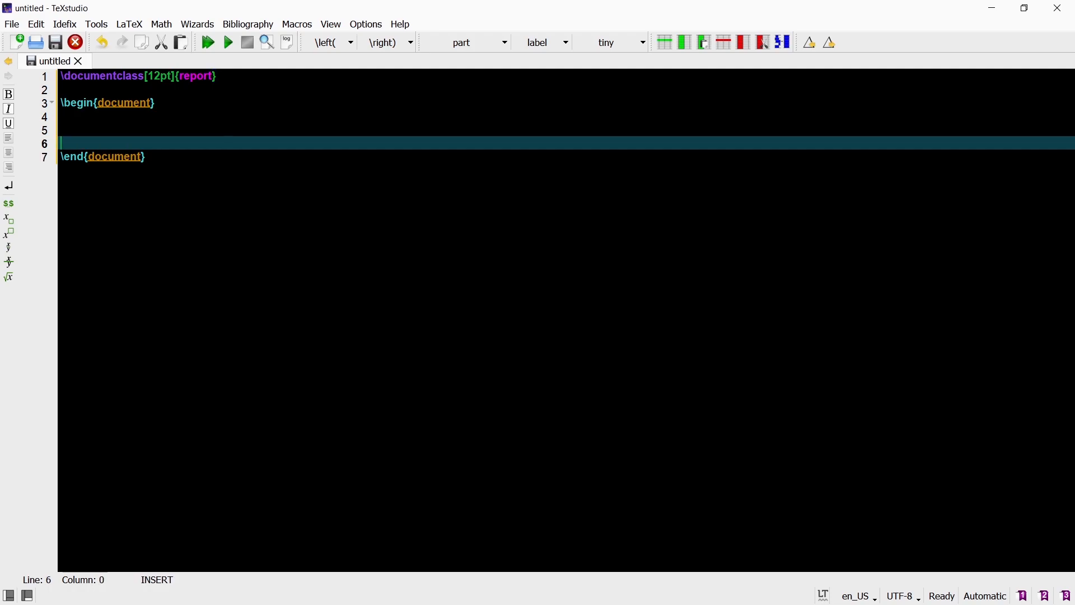
click(336, 103)
text(%)
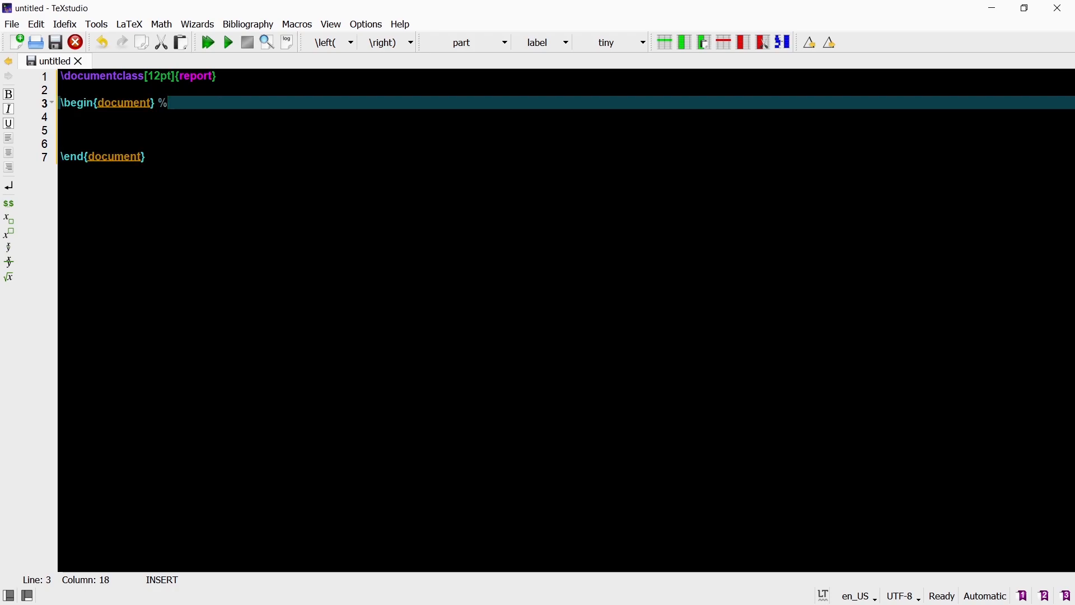
text( Opening statement)
click(336, 157)
text(% Closing statement)
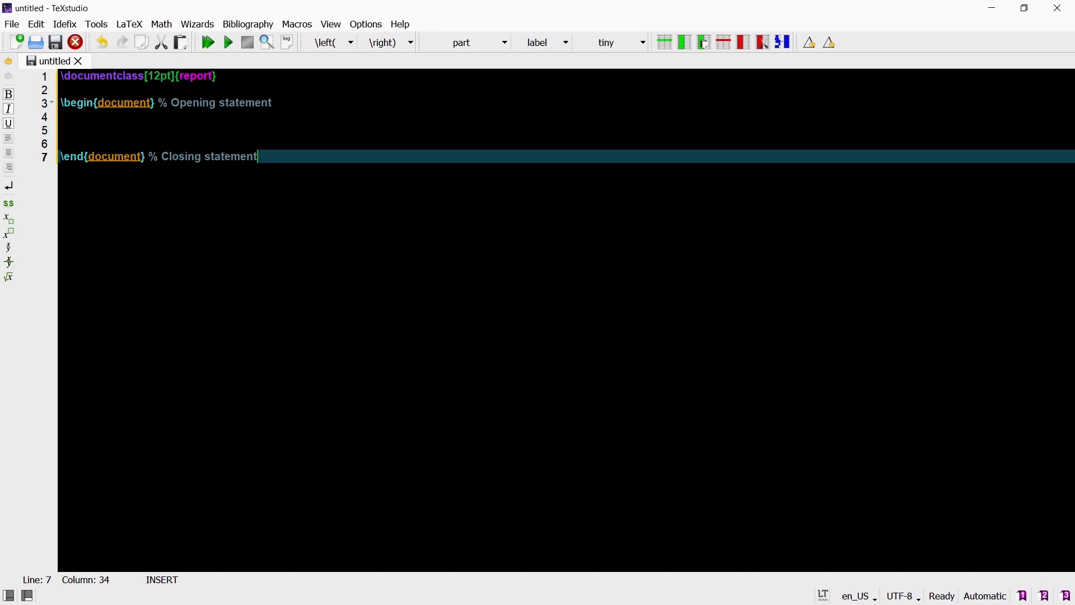
Step: Write the body sentence and, below it, the Chinese line 这是我的第一个LaTeX文档
click(191, 128)
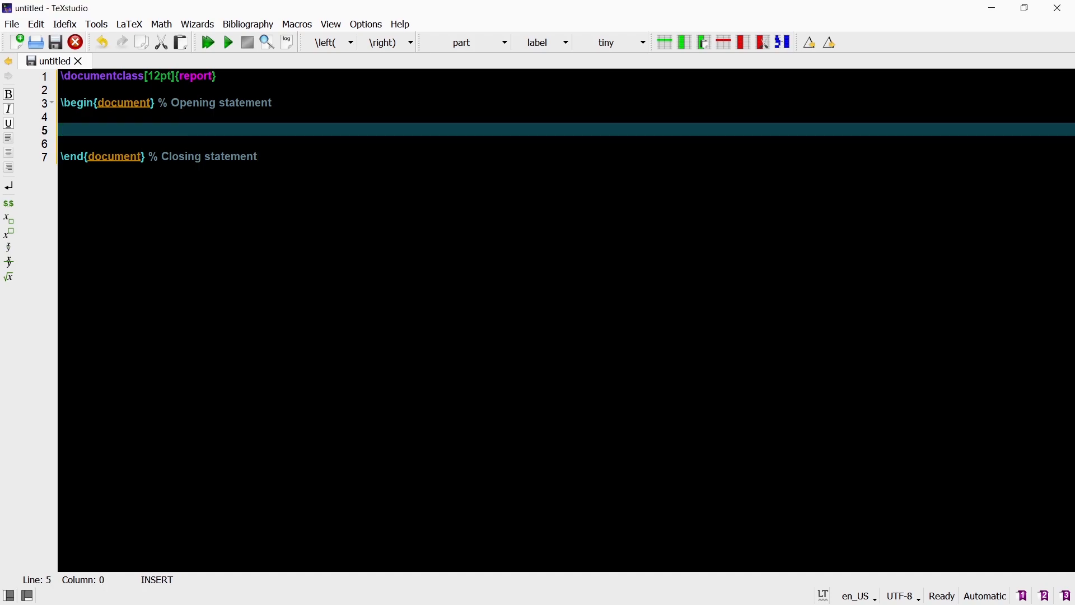
text(This is my first )
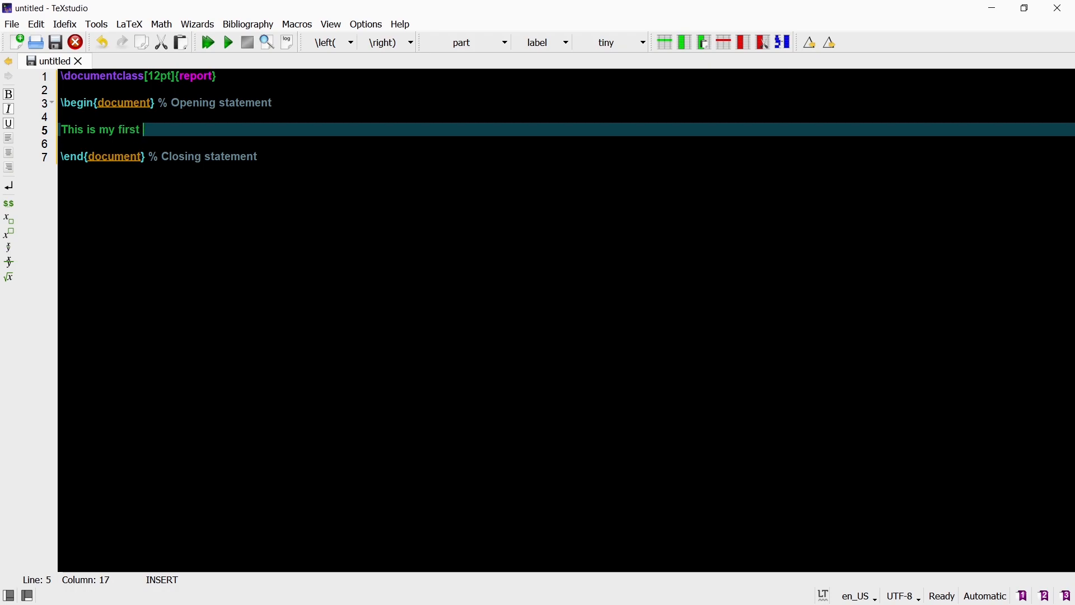
text(LaTe)
text(X document.)
key(Return)
key(Return)
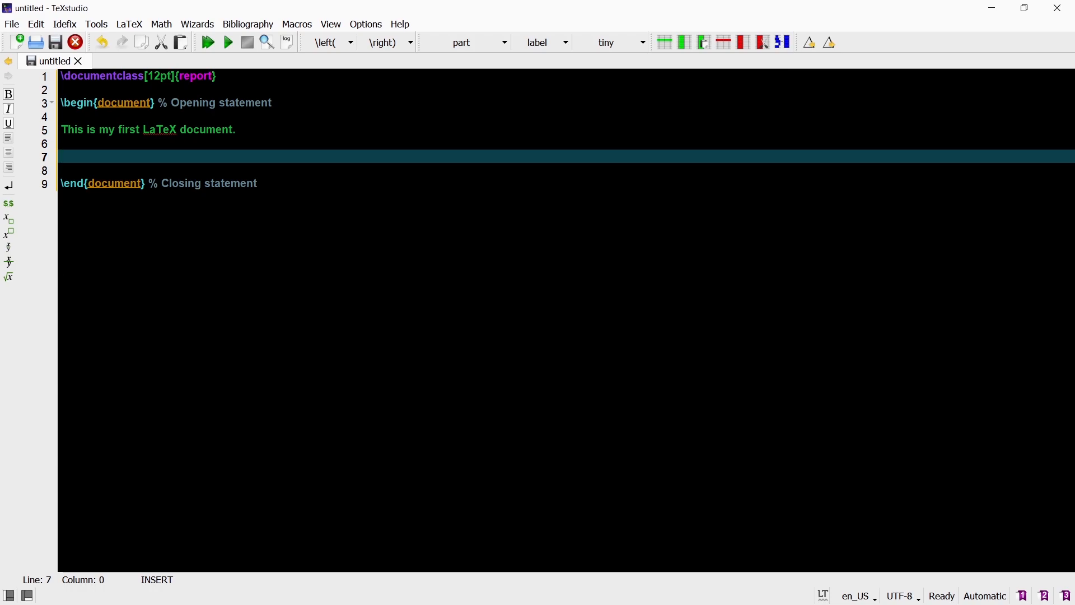
text(zhe'shi)
key(space)
text(wode)
key(space)
text(diyige)
key(space)
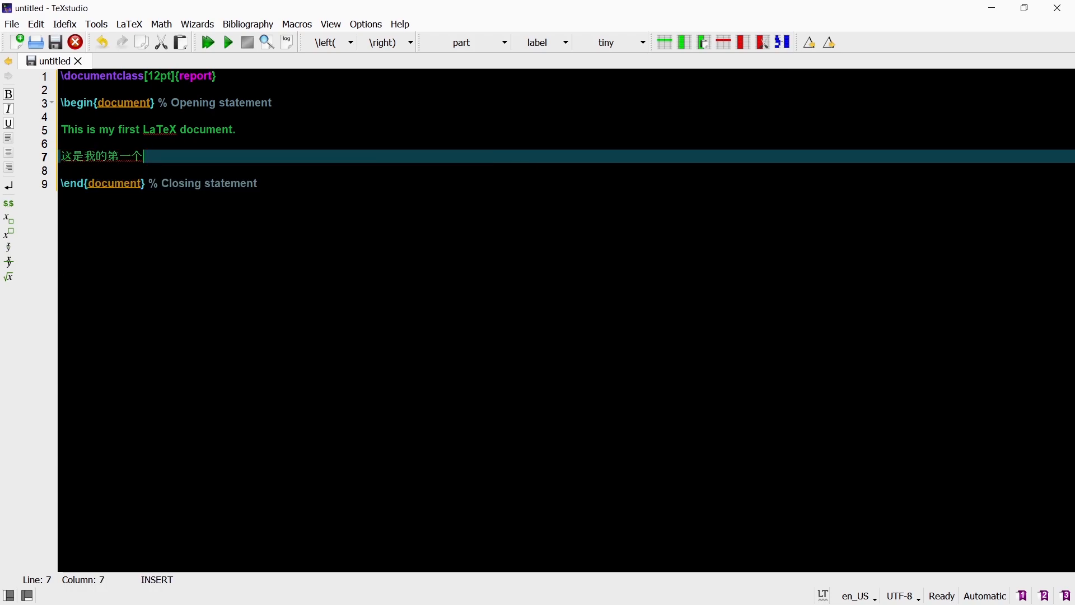
text(LaTeX)
text(wendang)
key(space)
text(.)
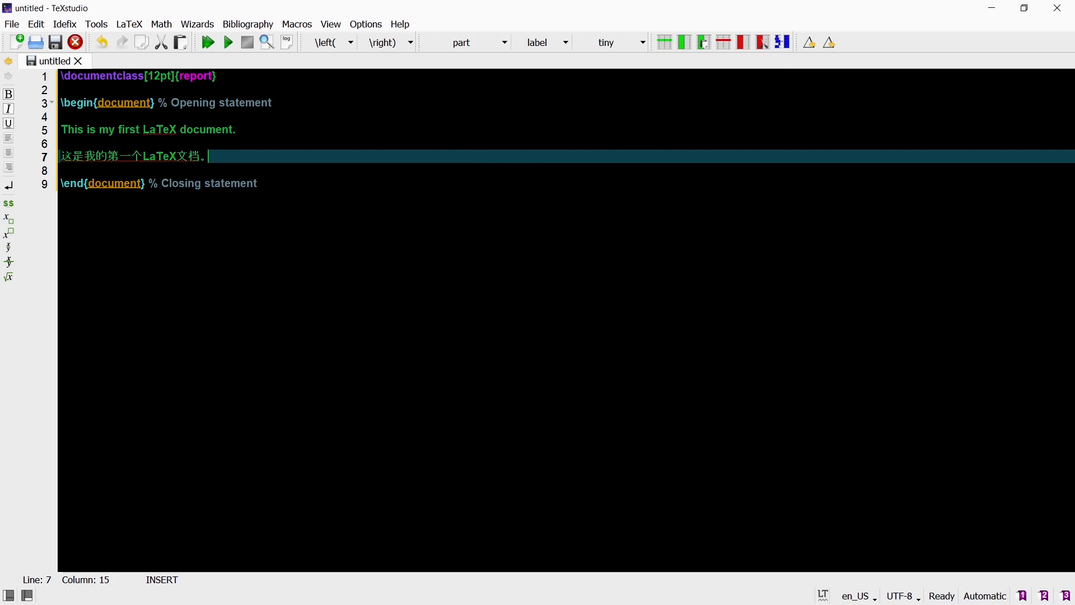
Step: Add \usepackage{xeCJK} to the preamble below the document class line
click(252, 76)
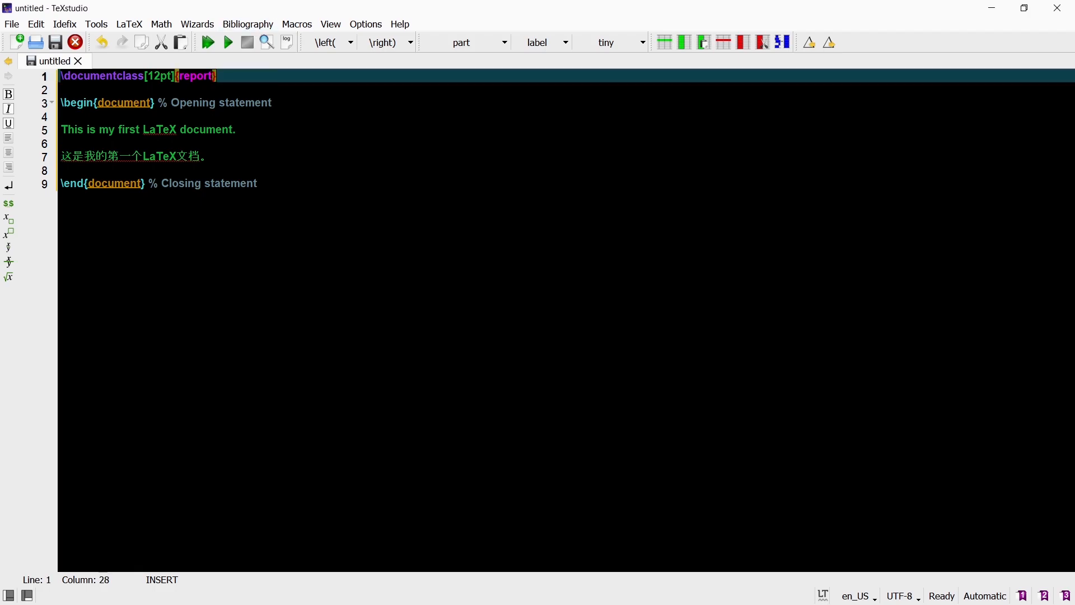
key(Return)
key(Return)
text(\usepackage{)
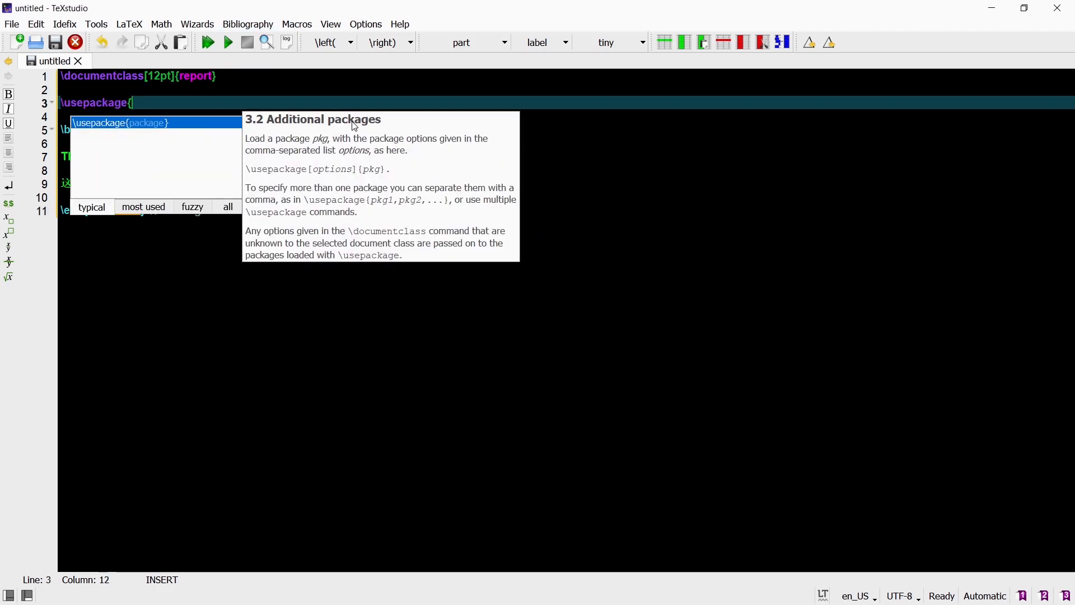
text(xeCJK})
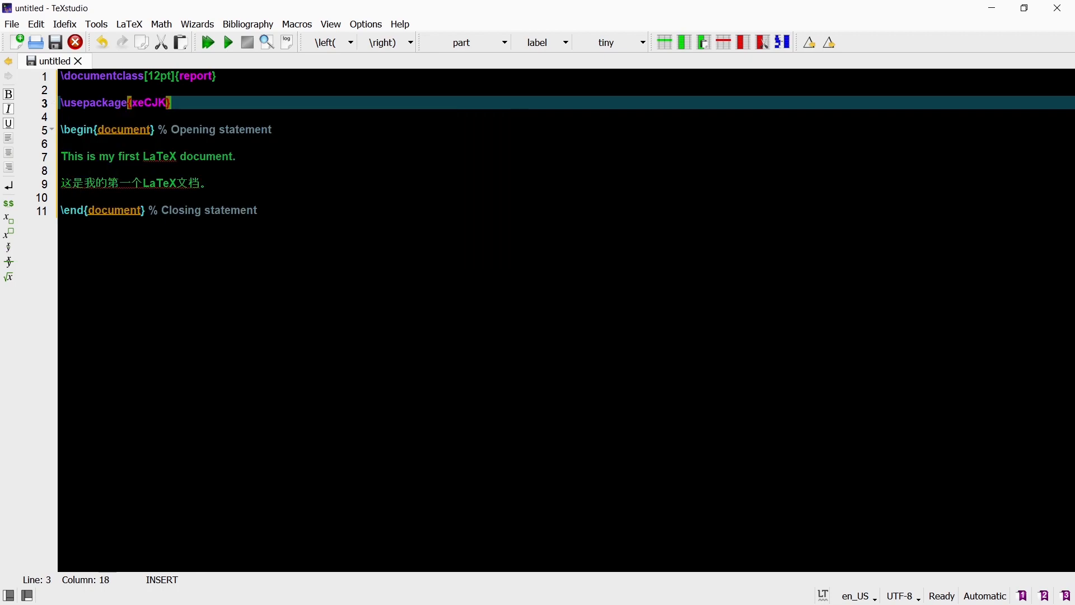
key(ctrl+End)
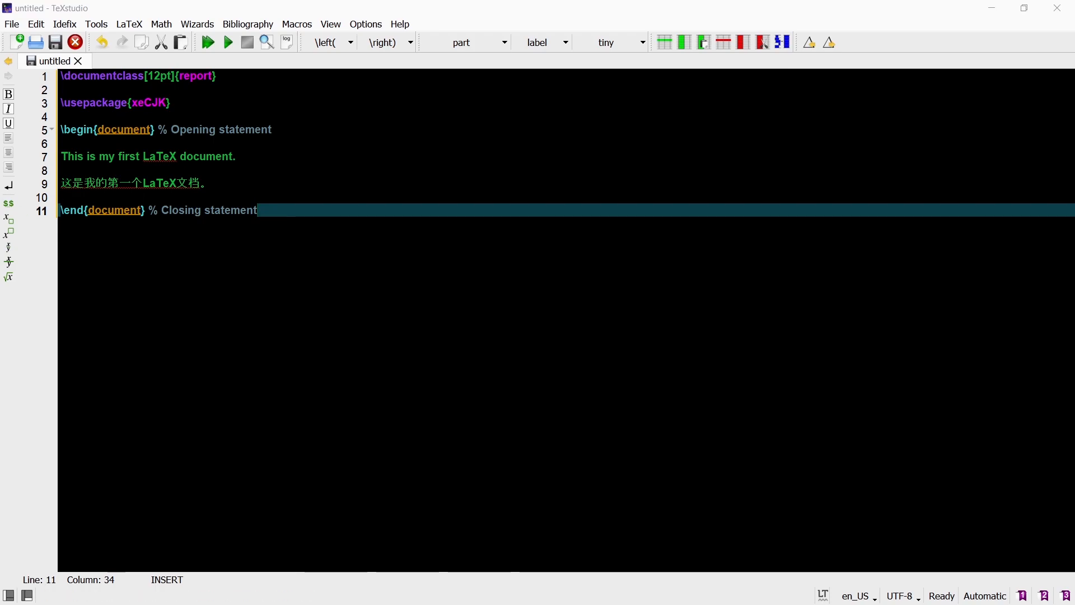
Step: Set the default compiler to txs:///xelatex in Configure TeXstudio > Build
click(365, 23)
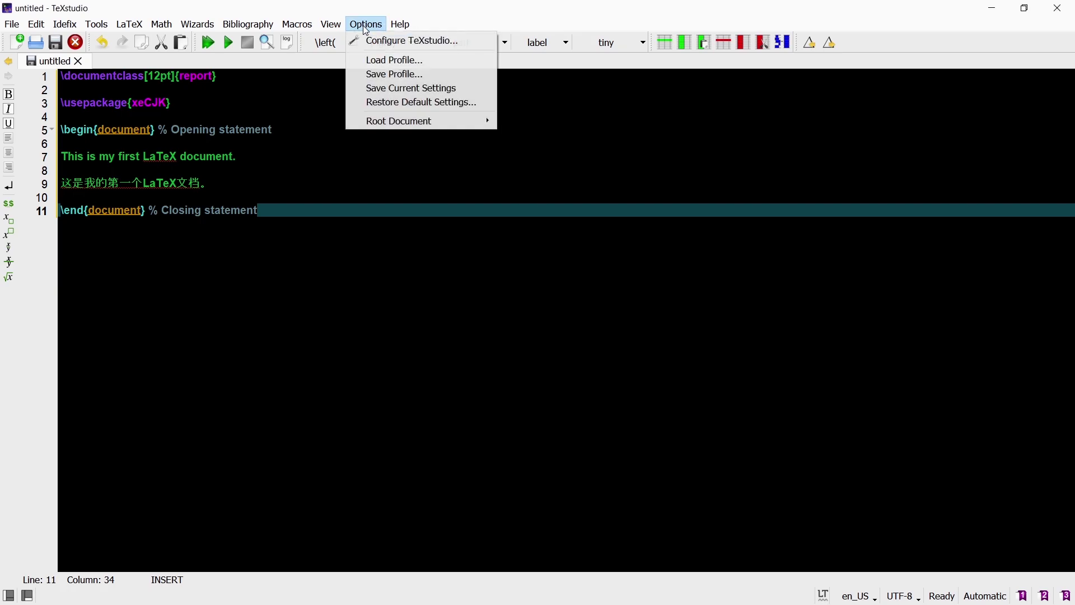
click(389, 41)
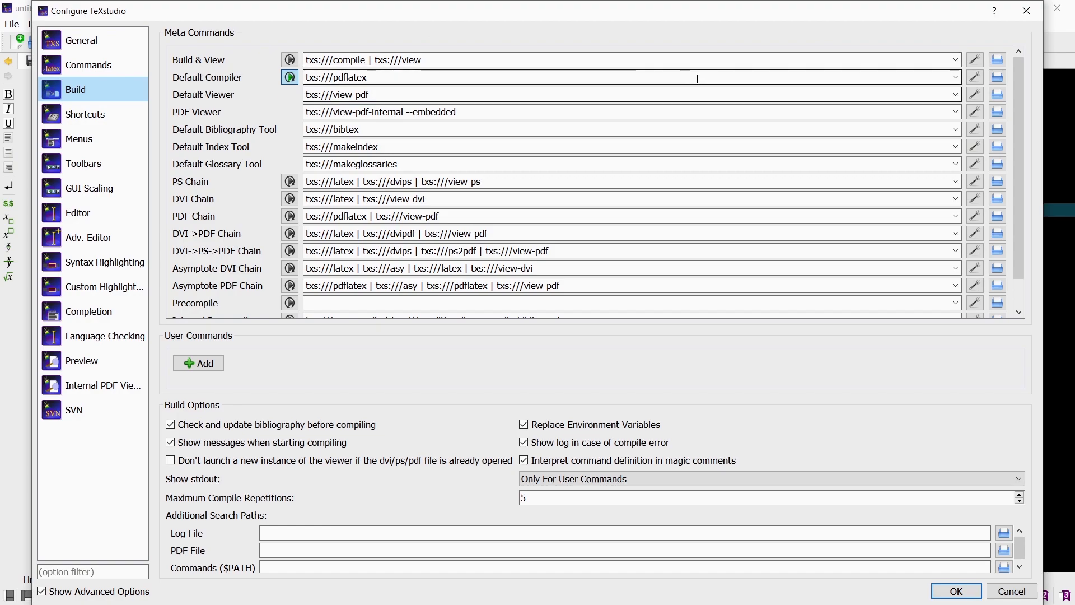
click(957, 78)
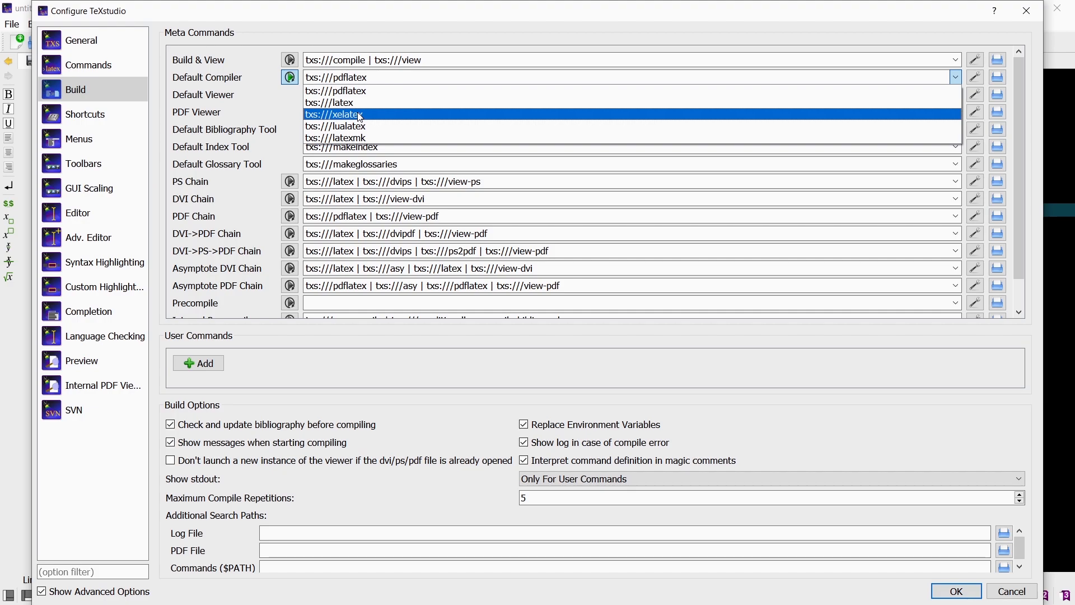
click(359, 115)
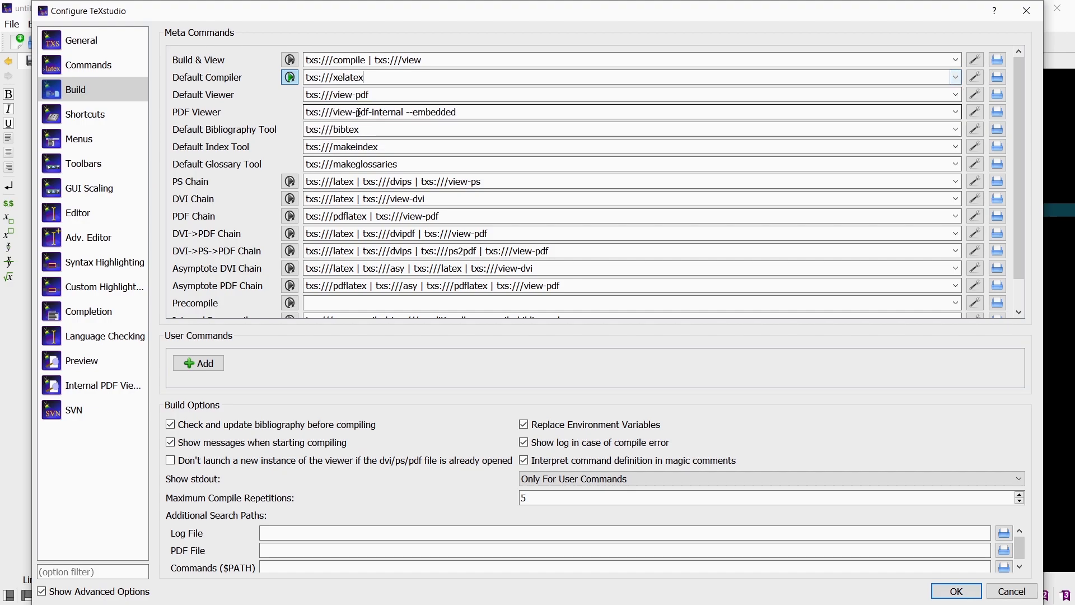
click(957, 591)
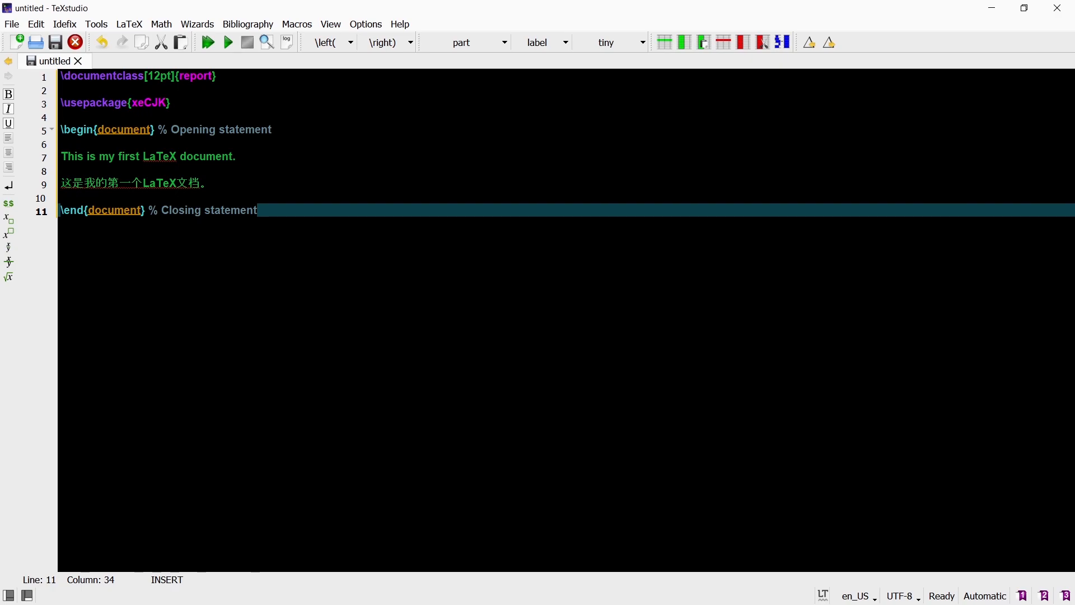
Step: Save the document as Report.tex in the LaTeX Tutorials folder
click(56, 43)
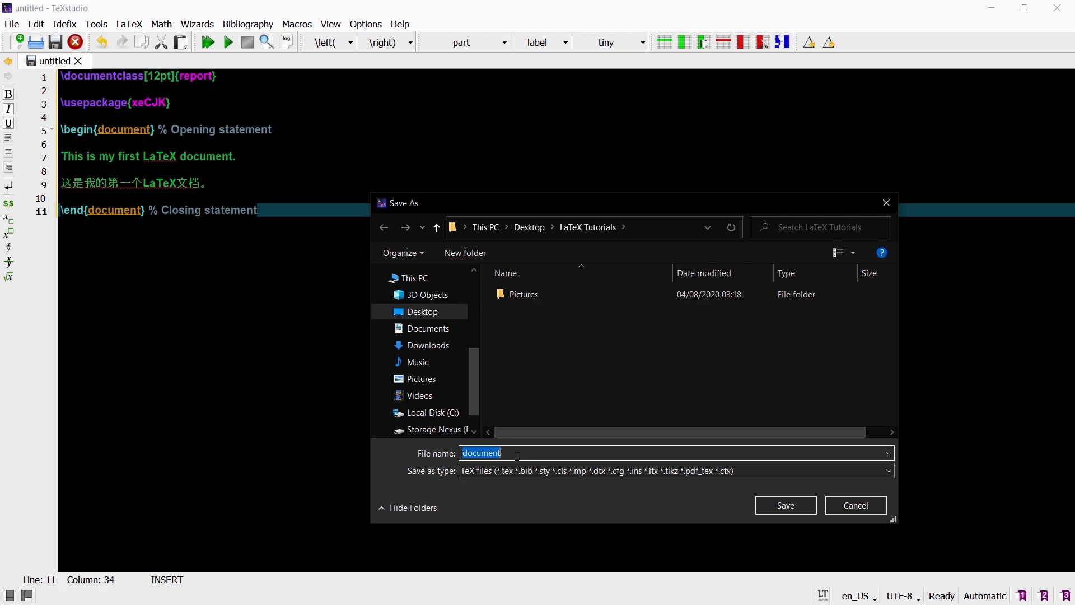
text(Report)
text(.bib)
key(BackSpace)
key(BackSpace)
key(BackSpace)
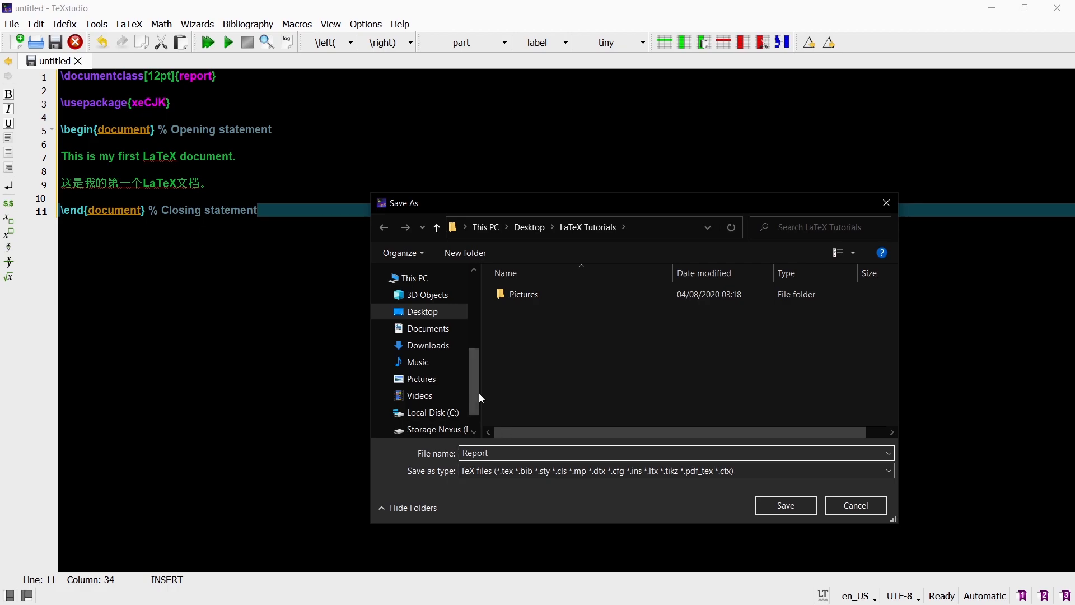
click(795, 504)
Step: Check Report.tex in File Explorer and dismiss the folder window
key(alt+Tab)
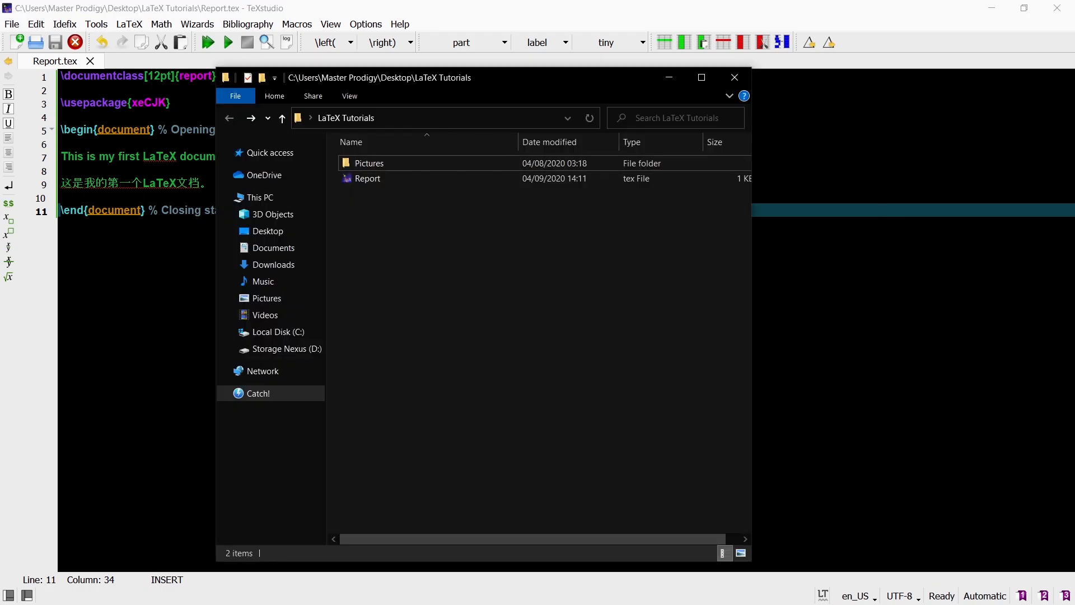
click(397, 179)
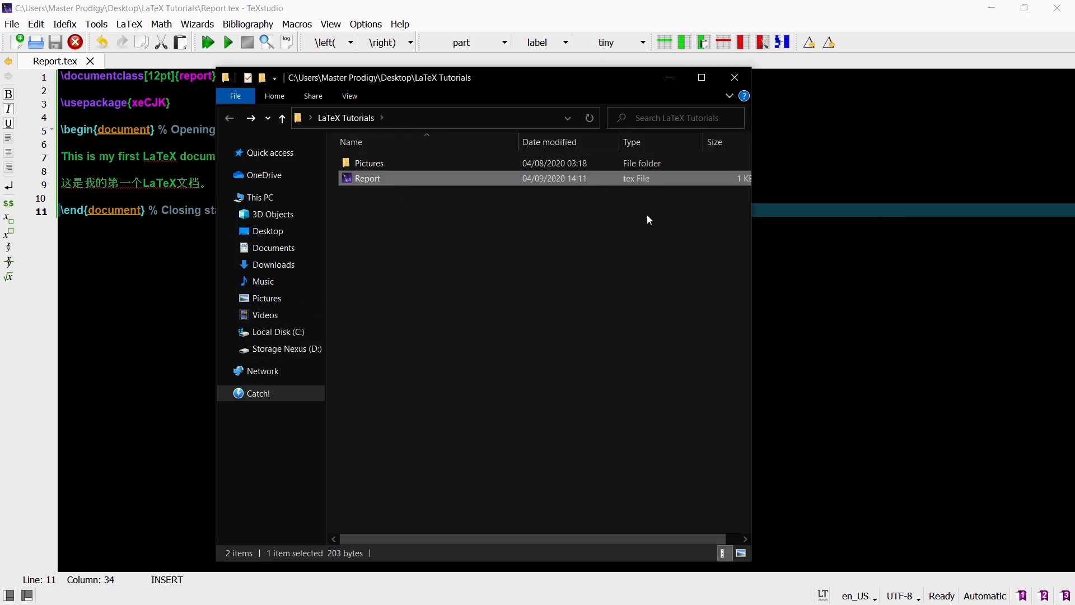
click(633, 306)
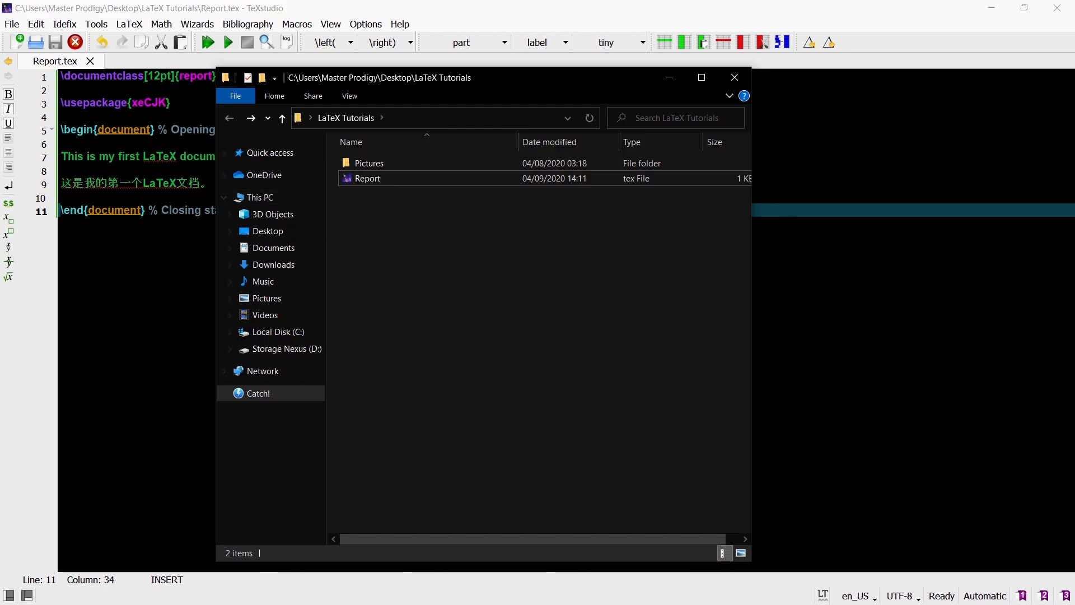
click(312, 13)
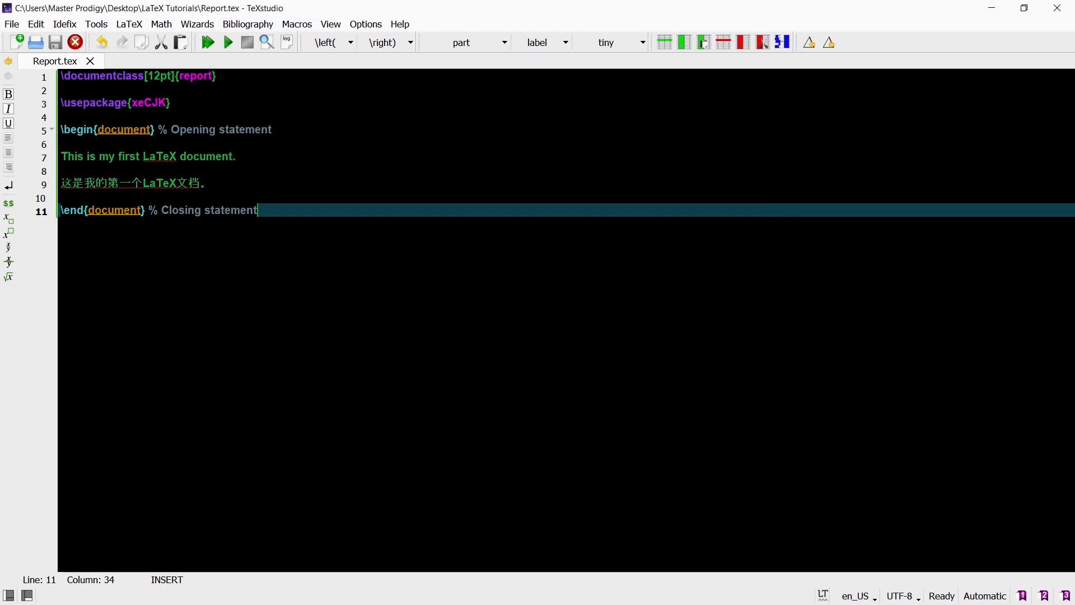
Step: Build & View Report.tex so both sentences render in the PDF preview
click(209, 44)
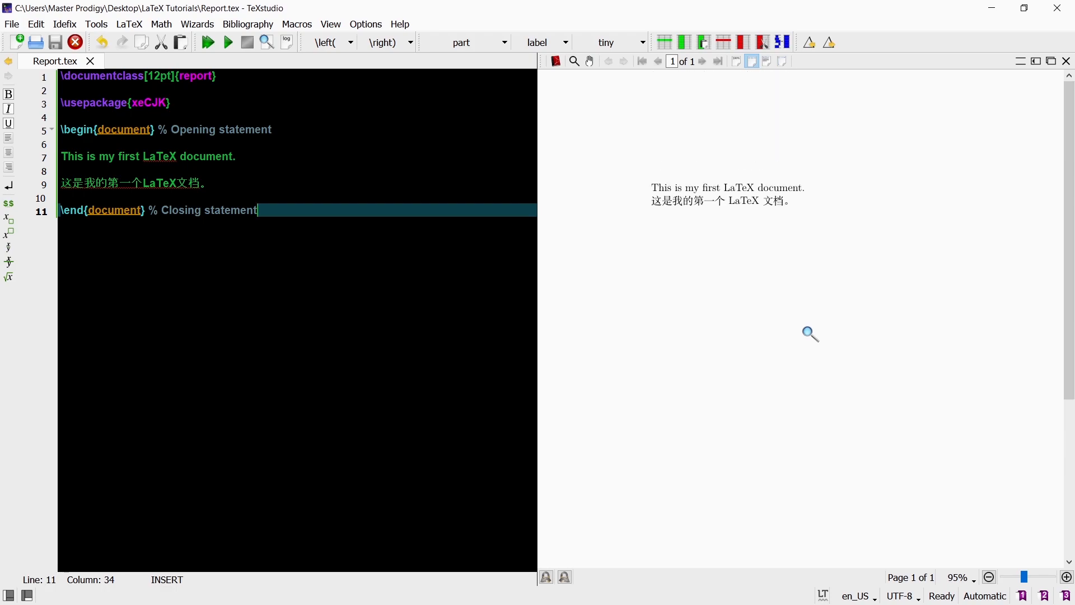
scroll(774, 293, down, 5)
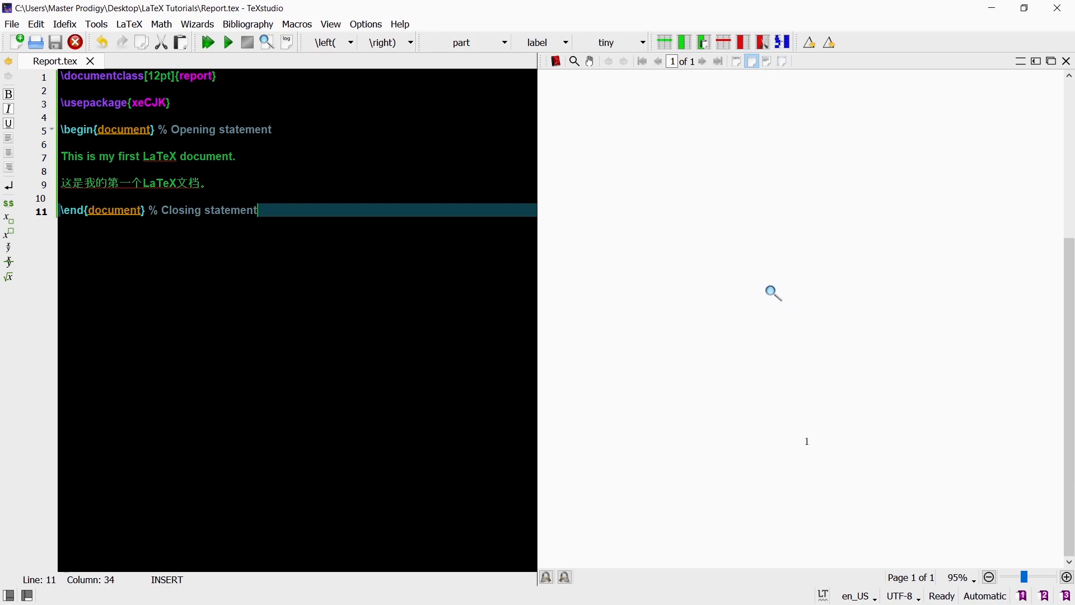
scroll(807, 424, up, 5)
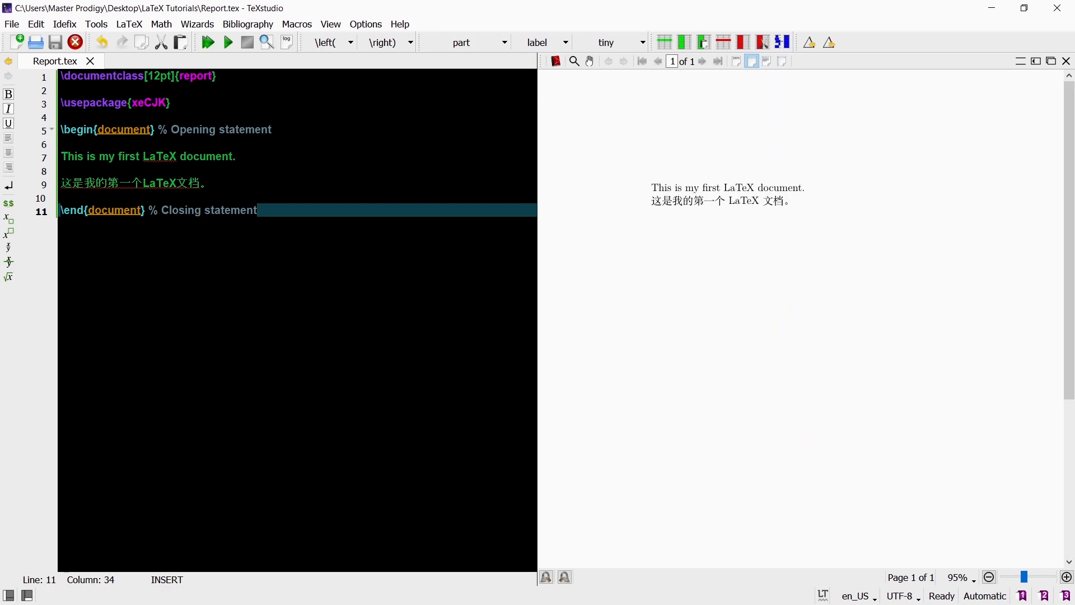
key(alt+Tab)
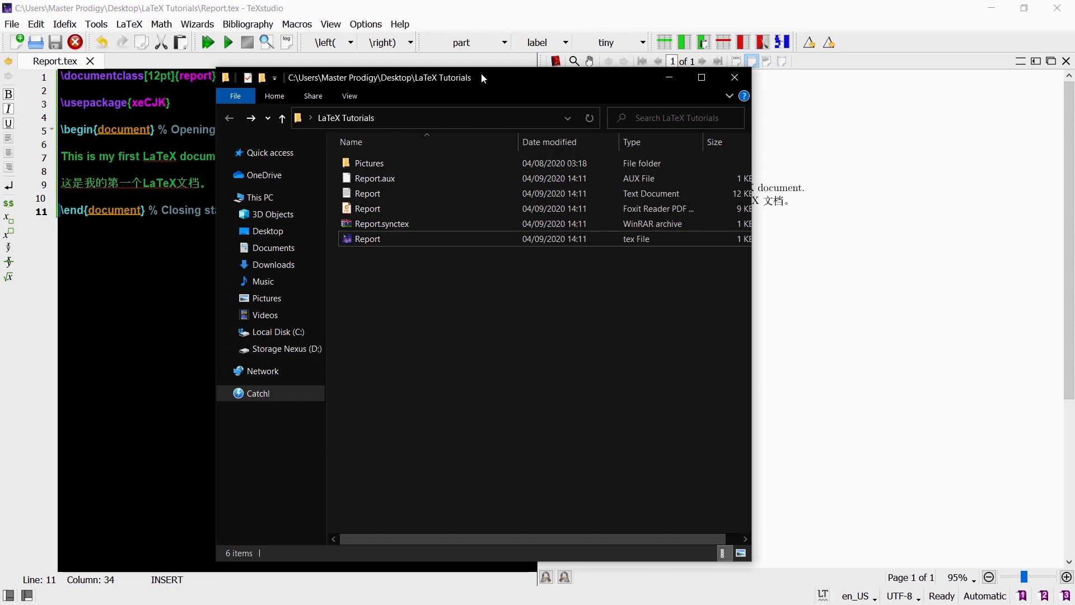
Step: Open Report.pdf from the LaTeX Tutorials folder in Foxit Reader
drag(484, 76, 538, 56)
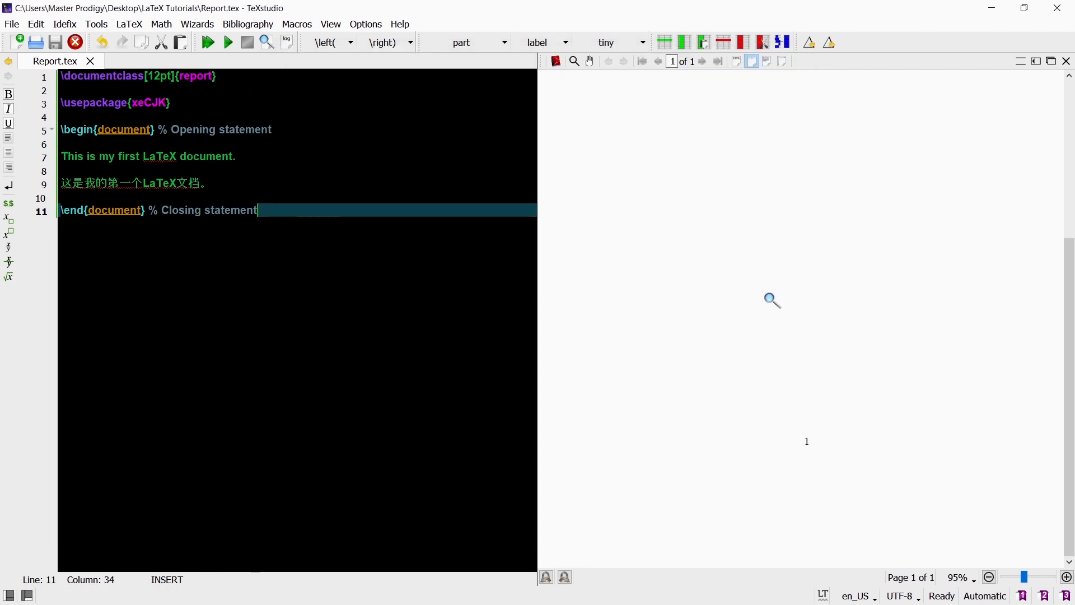
scroll(843, 462, up, 5)
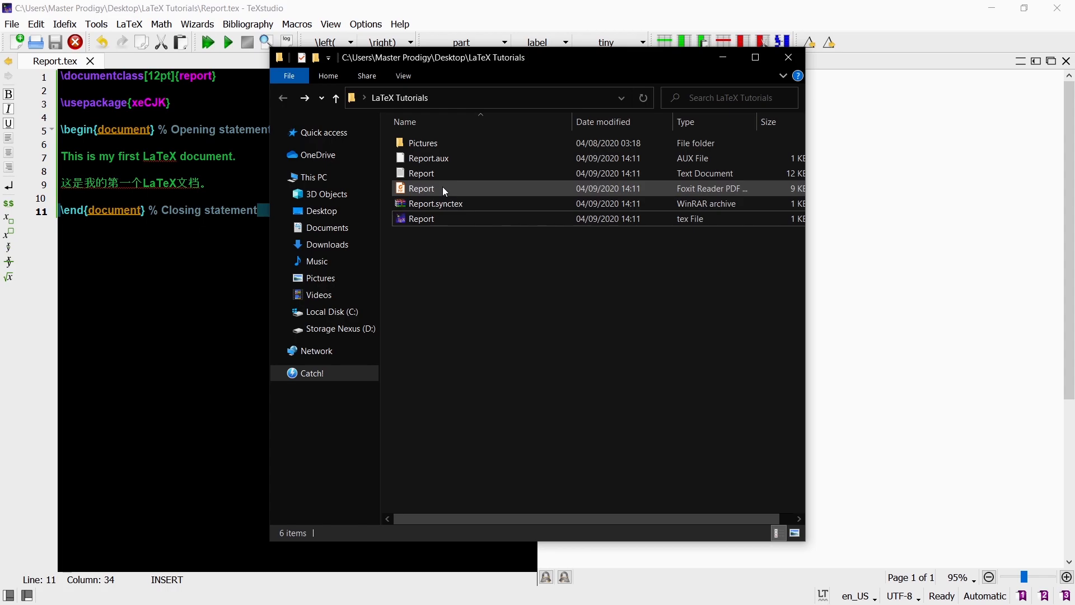
double_click(443, 188)
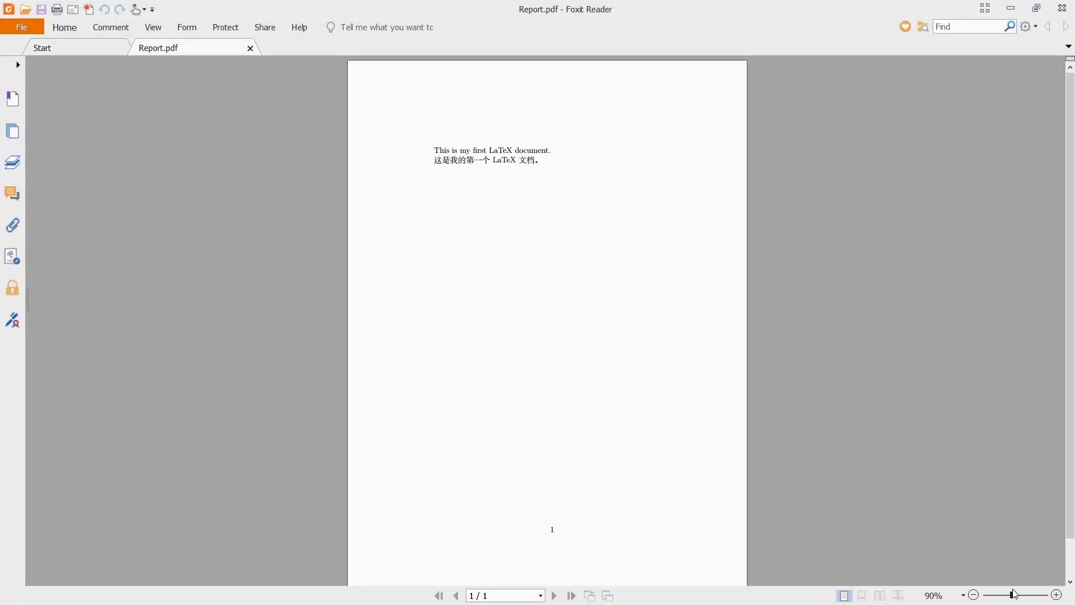
Step: Zoom the PDF to about 140%, then close Foxit Reader and the folder window
drag(1012, 595, 1021, 597)
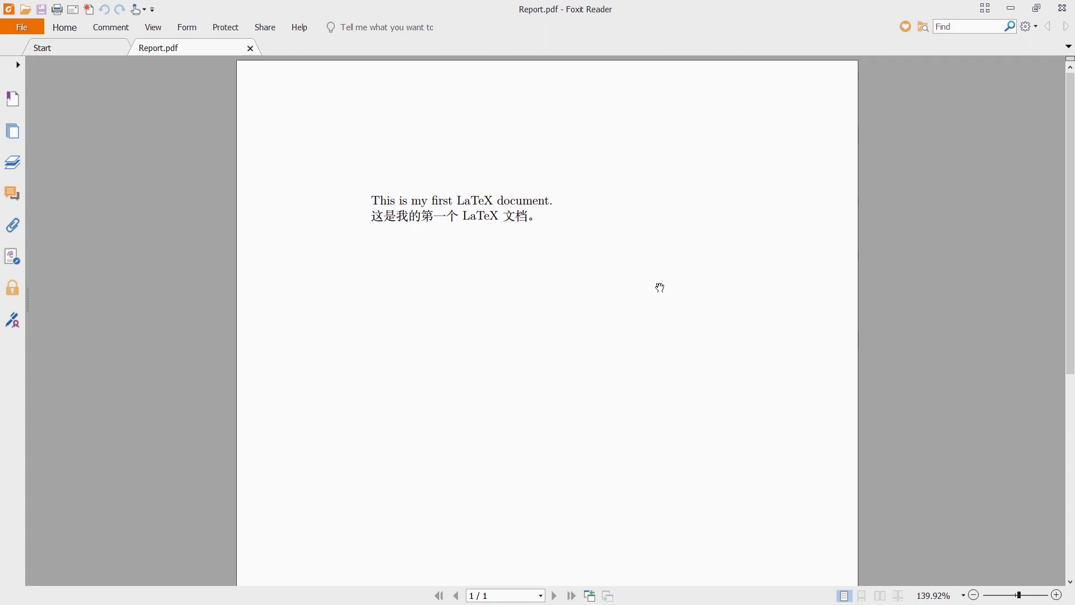
click(1062, 17)
click(288, 10)
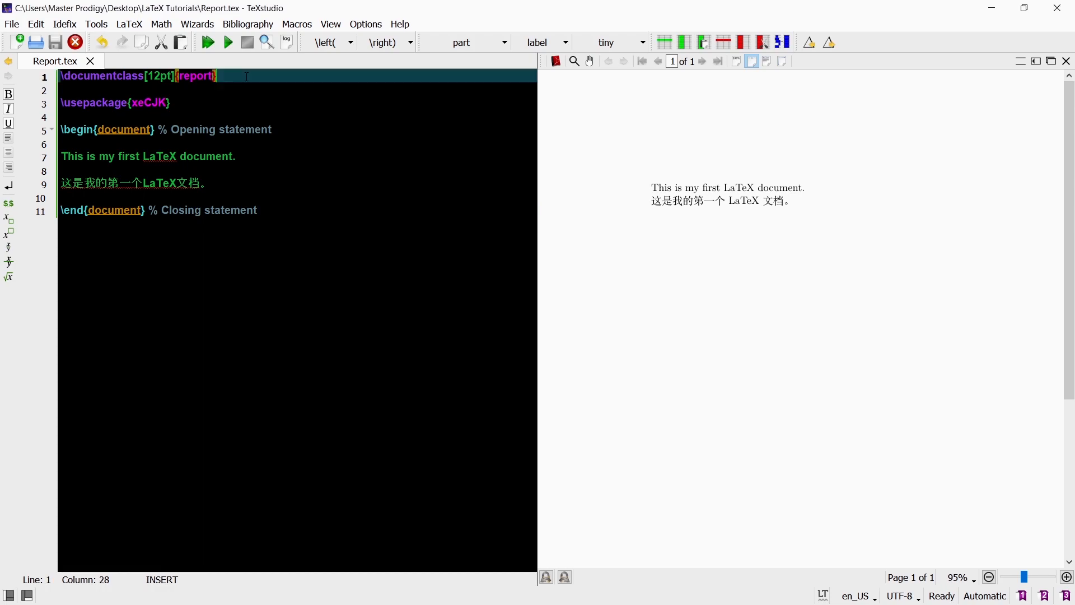
Step: Add blank lines above the class line and a % Preamble comment below the package line
click(337, 75)
key(Home)
key(Return)
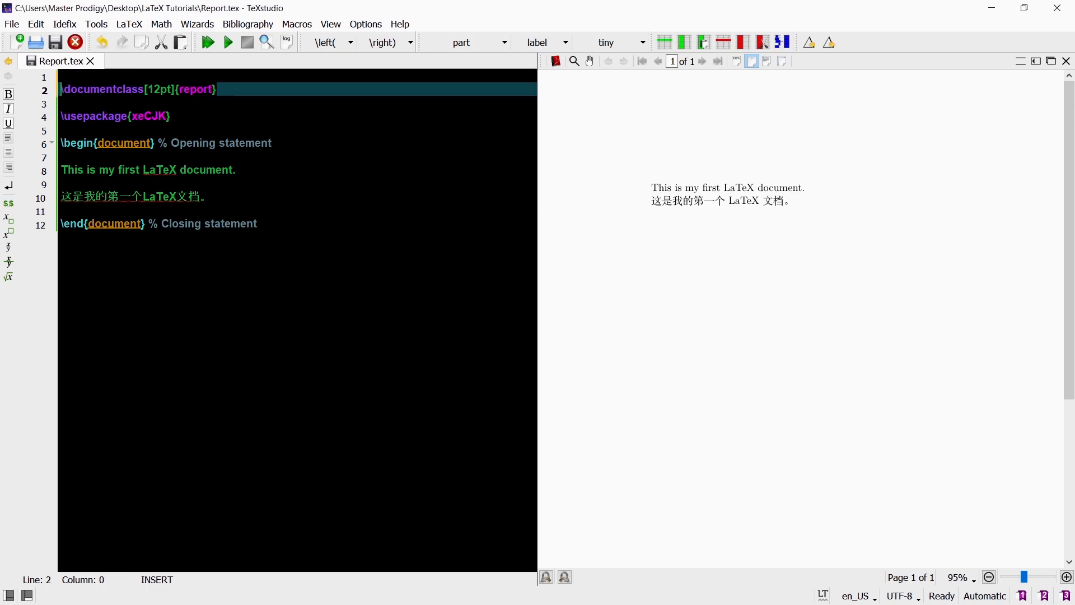
key(Return)
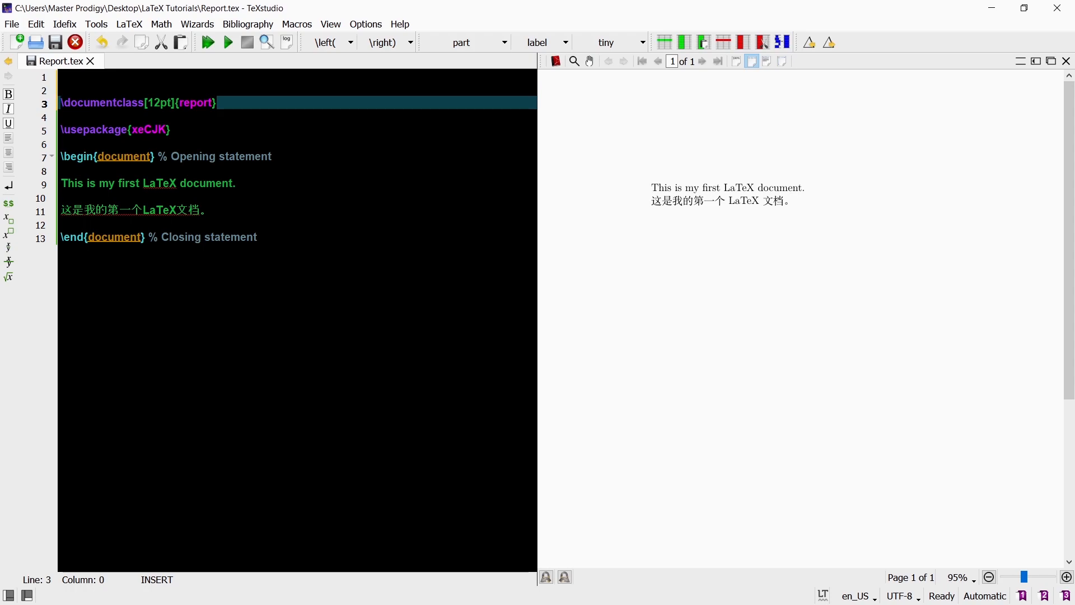
key(Up)
key(Up)
text(% Preamble)
click(337, 129)
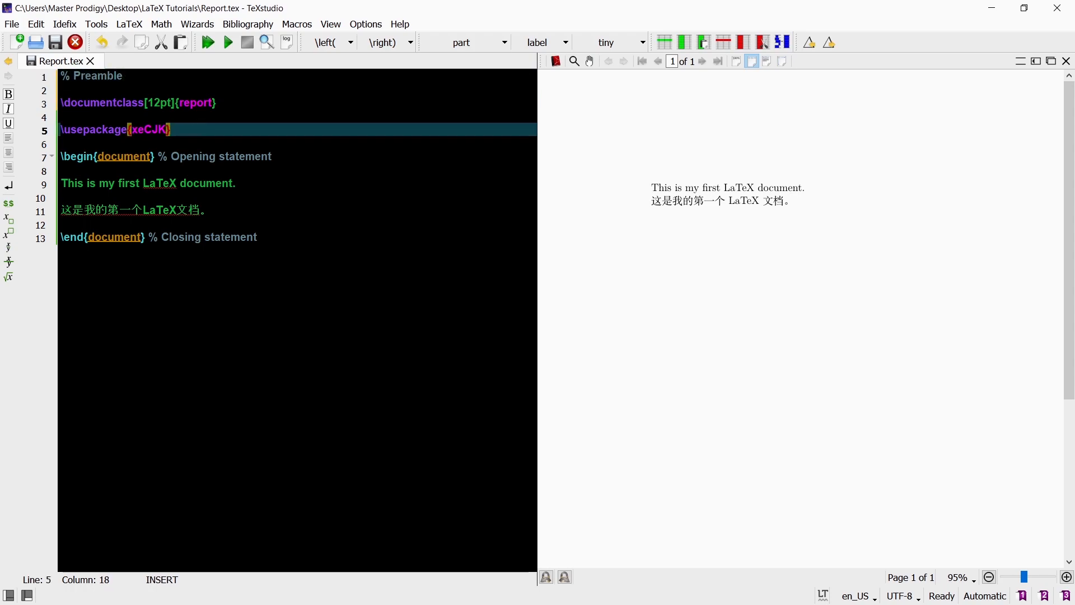
key(Return)
key(Return)
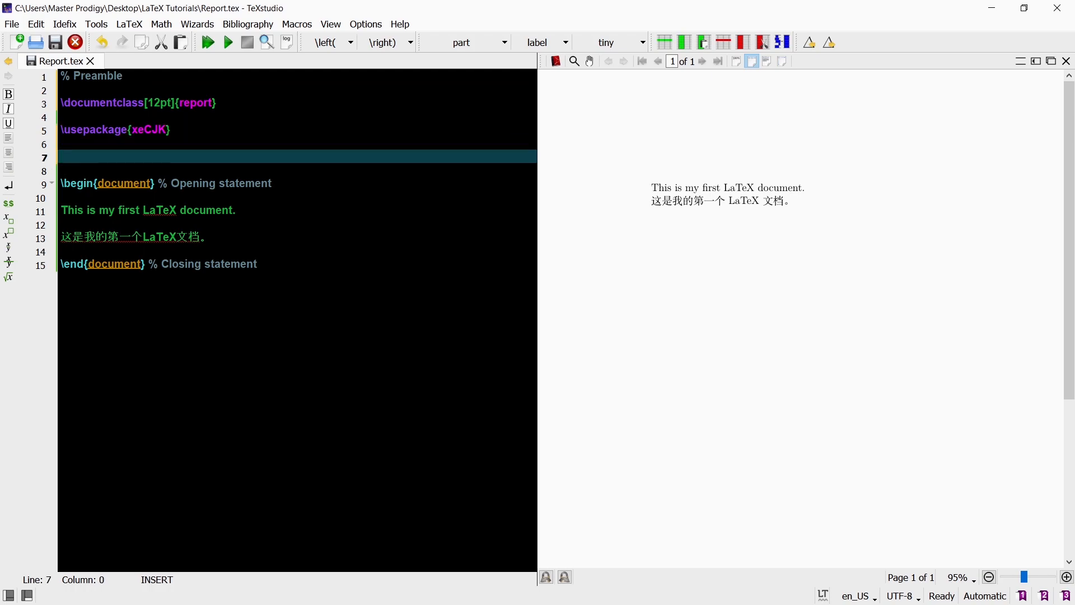
text(% Pream)
text(ble)
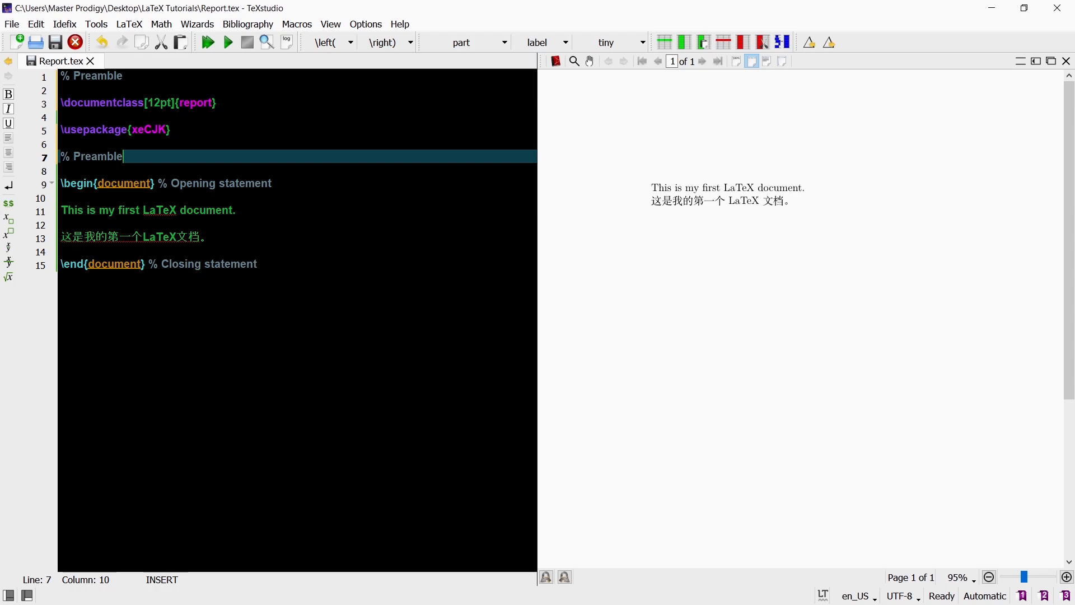
Step: Append ' - Body' to the Opening statement and Closing statement comments
click(336, 183)
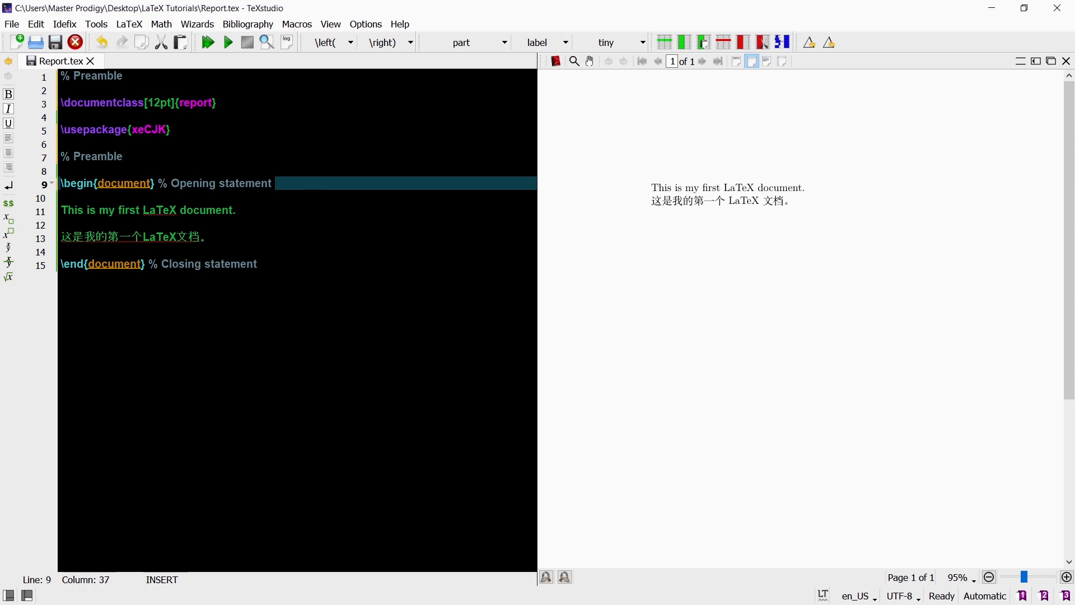
text(- Body)
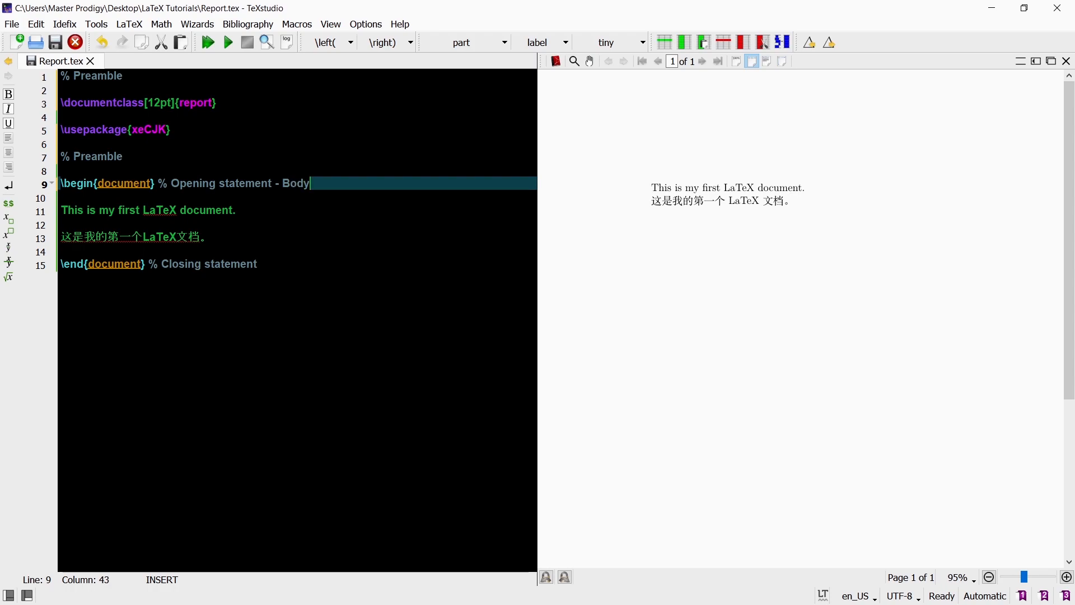
click(336, 264)
text(- Body)
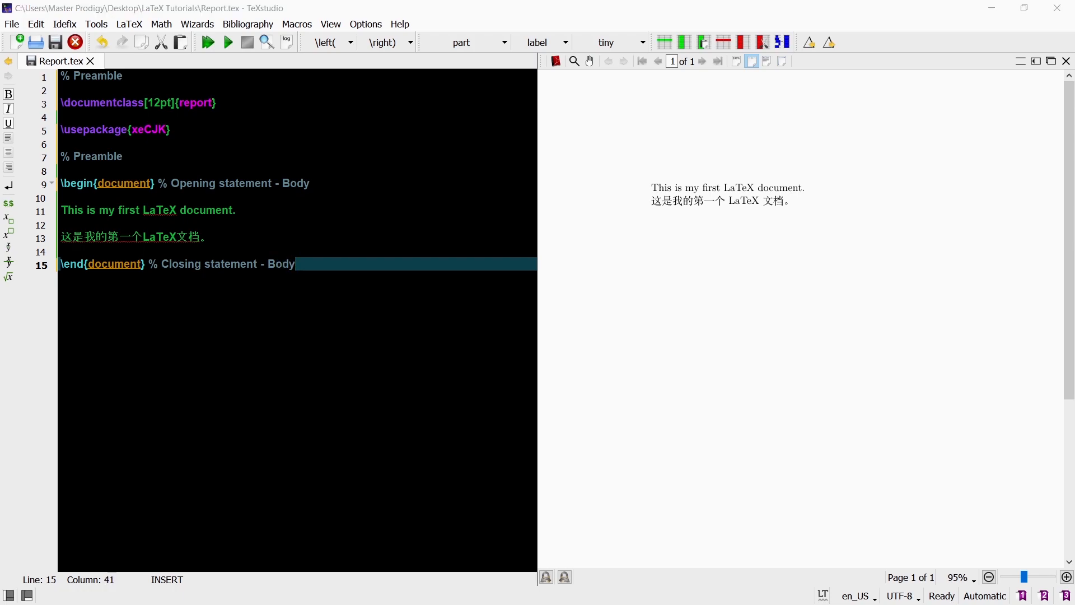
key(Up)
key(Up)
Step: Paste two Chinese paragraphs on new lines below the Chinese sentence
key(Return)
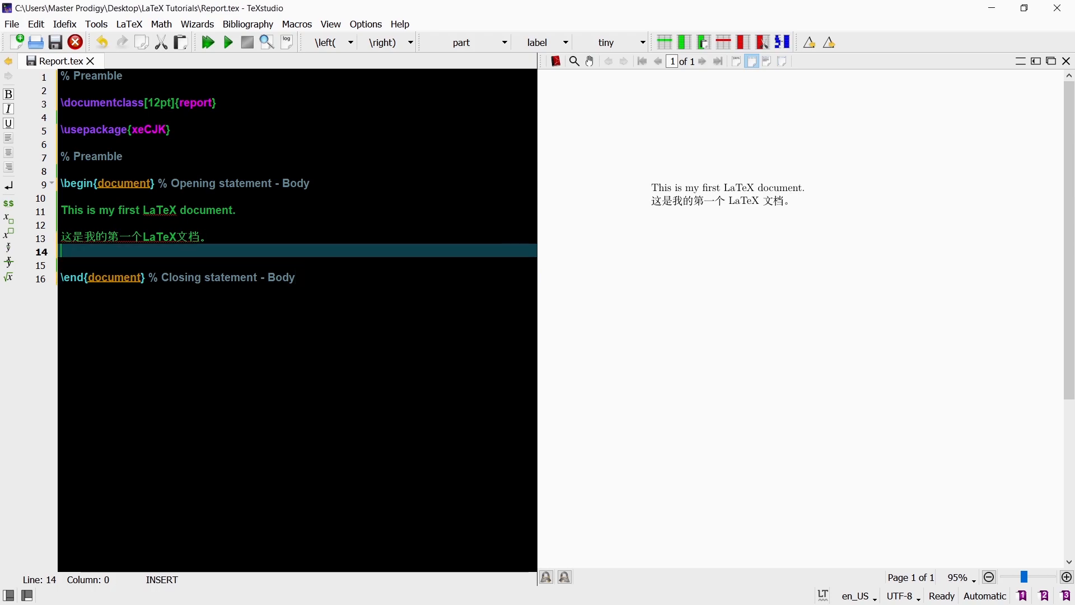
key(Return)
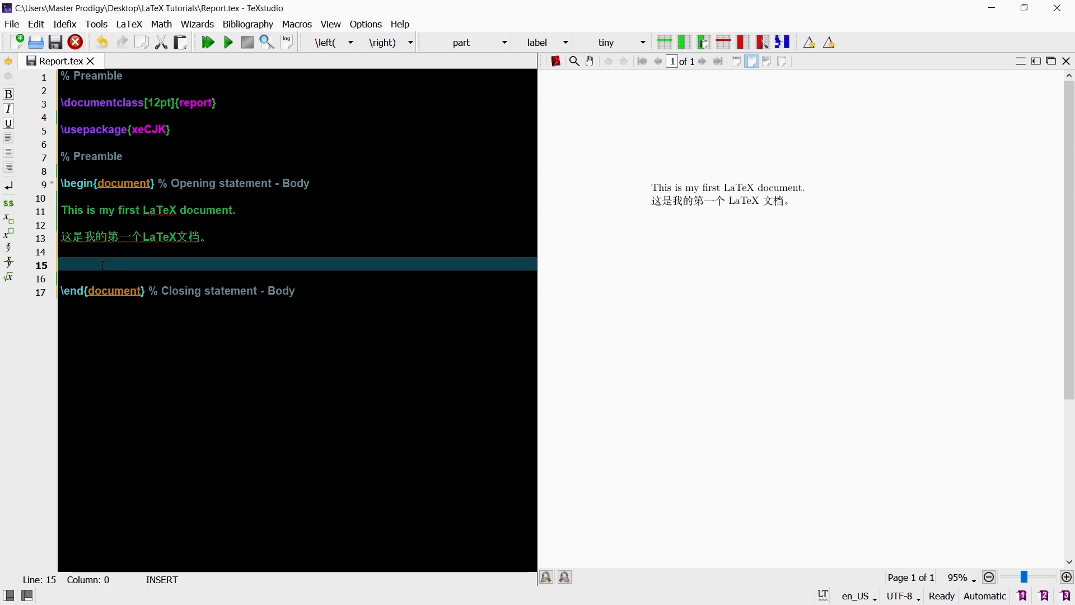
right_click(103, 265)
click(135, 305)
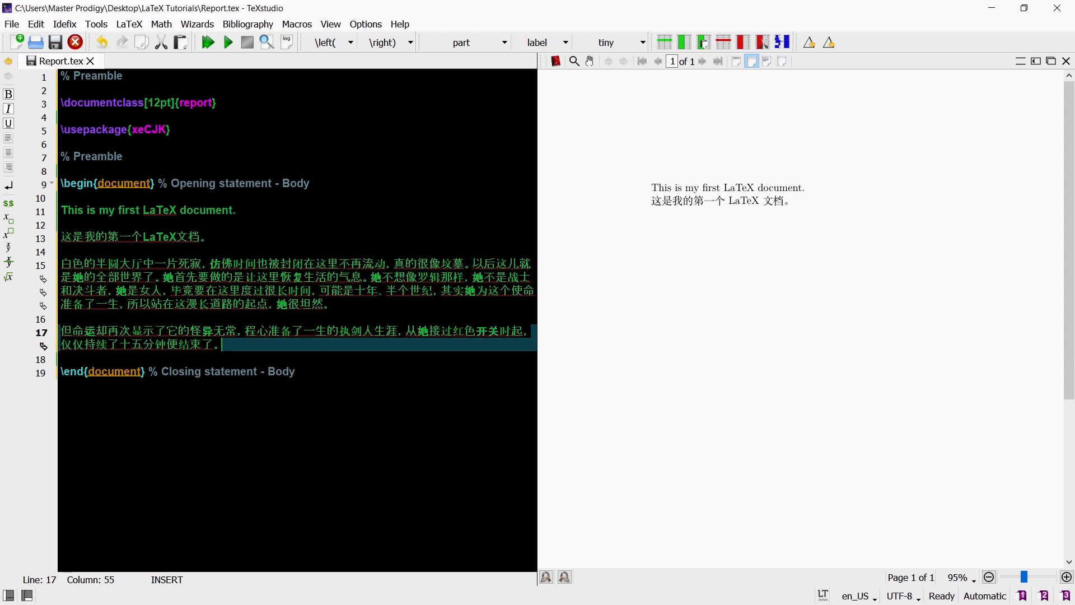
key(Return)
key(Return)
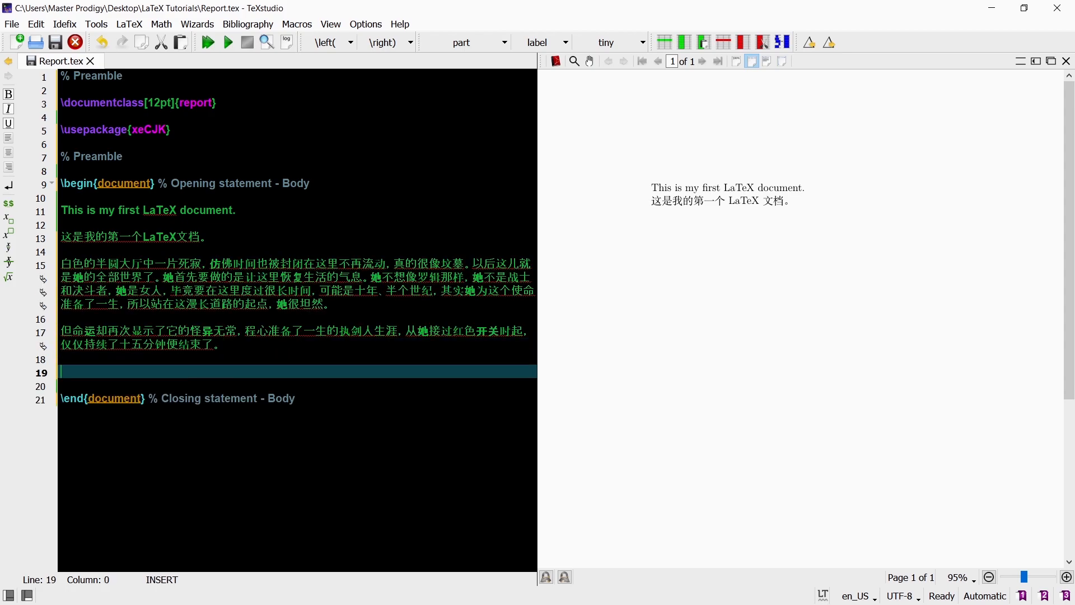
text(This is how to )
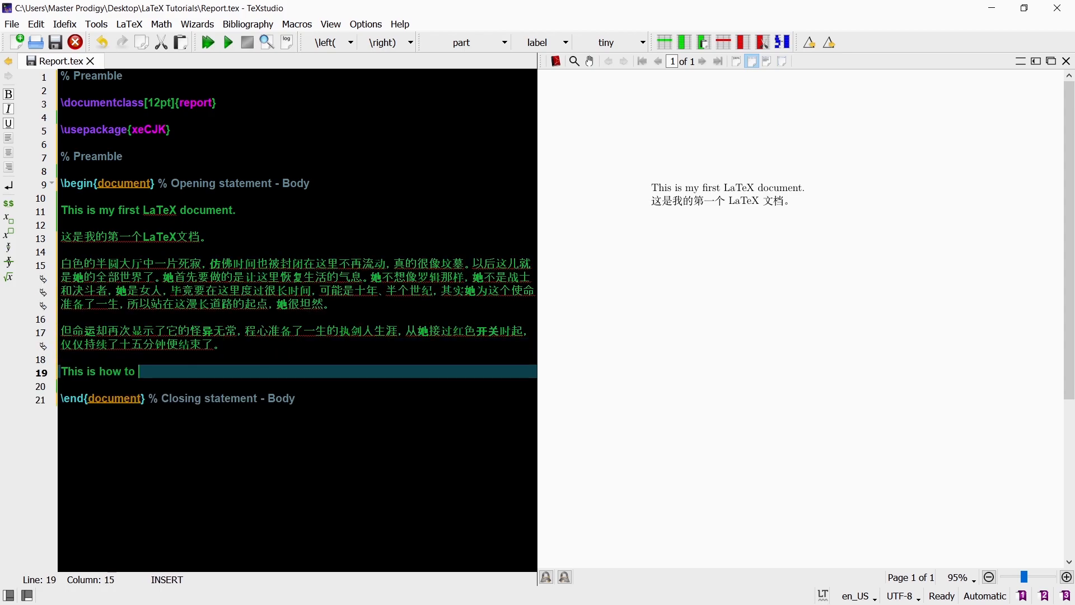
text(insert a %)
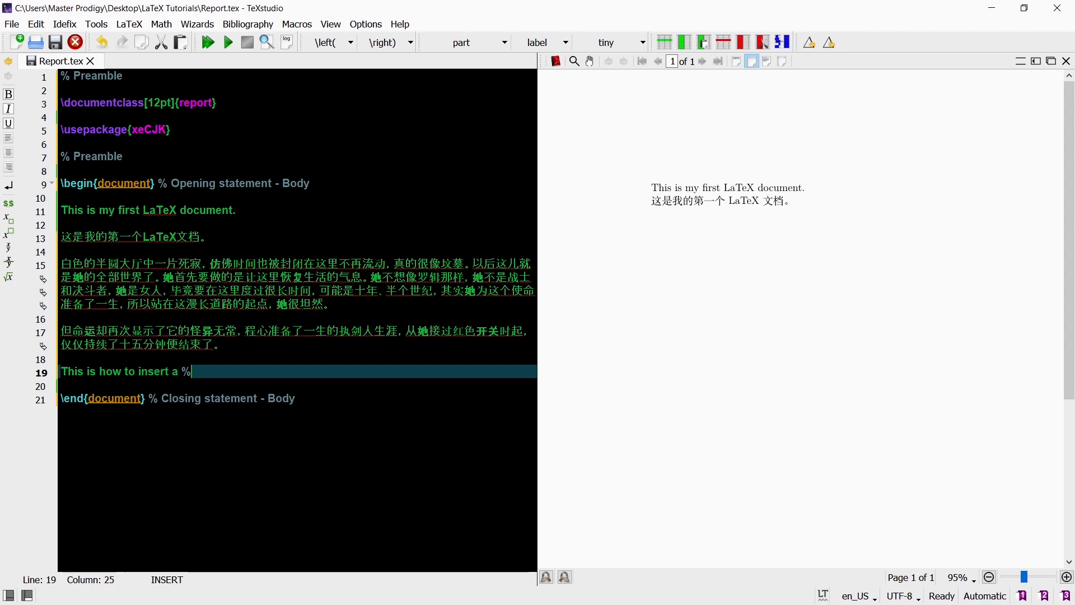
text( sign.)
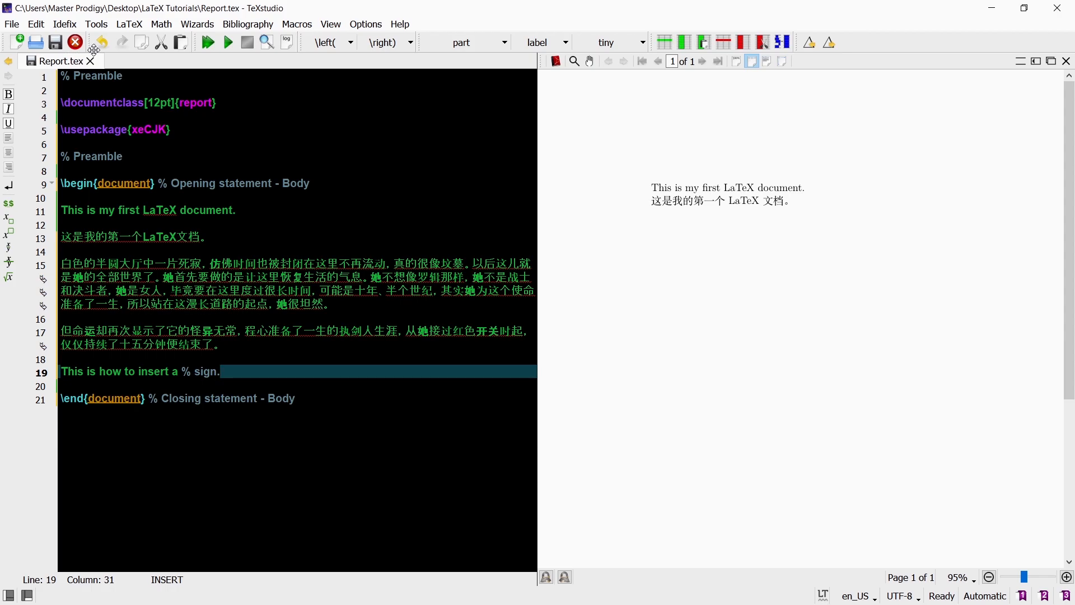
Step: Add 'This is how to insert a \% sign.' and compile so the preview shows the % sign
click(209, 42)
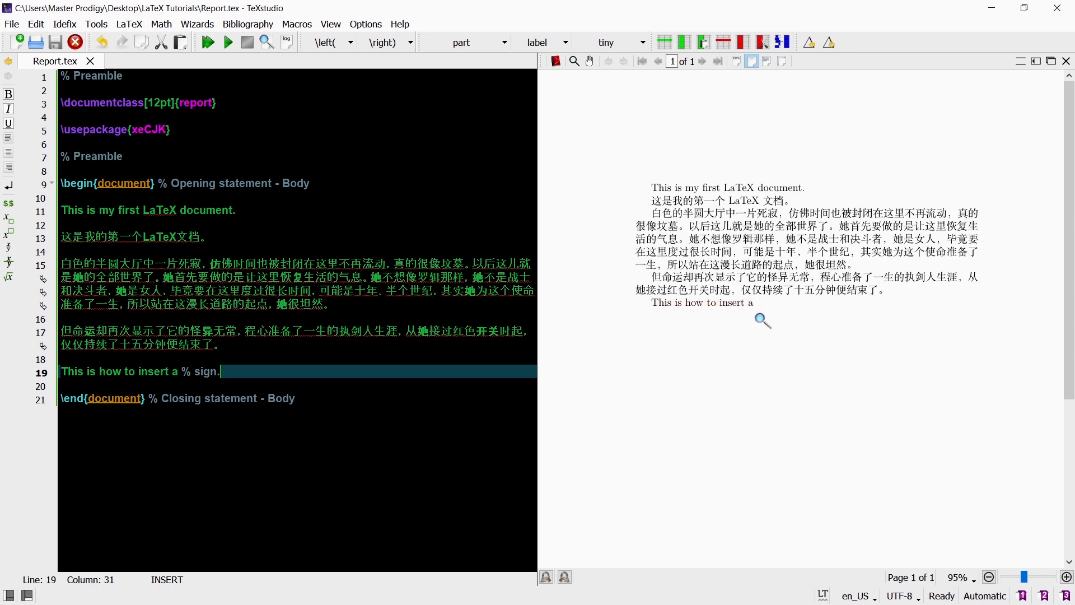
drag(772, 320, 760, 311)
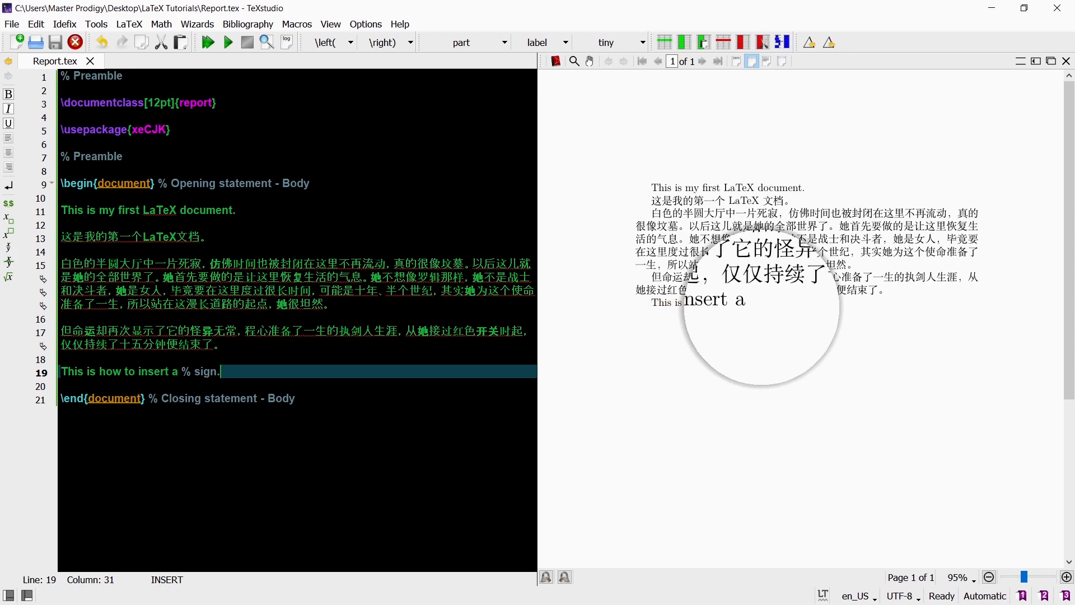
drag(760, 311, 760, 310)
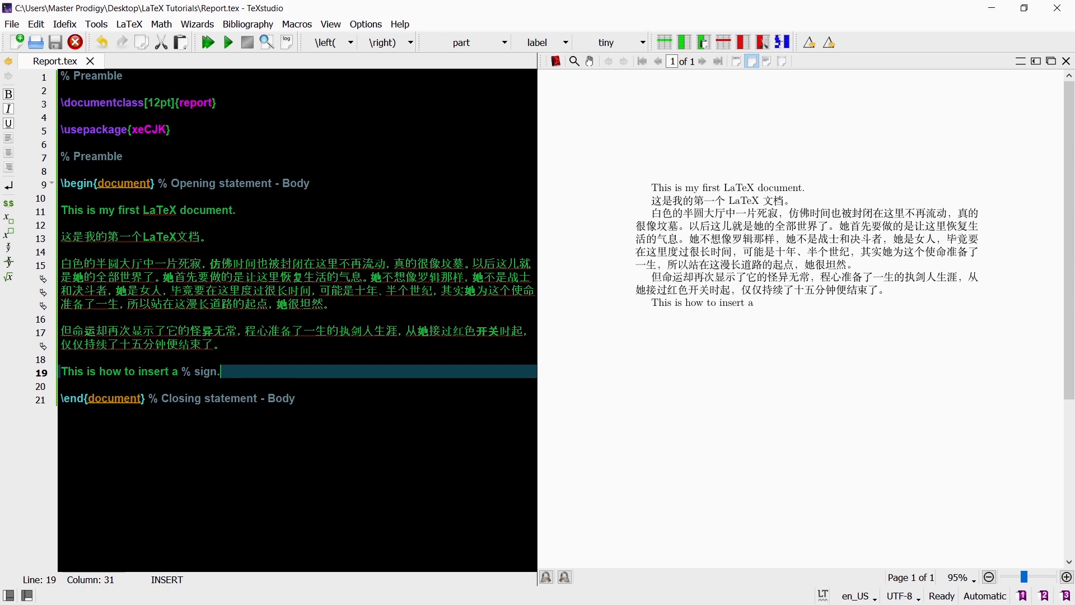
click(181, 371)
text(\)
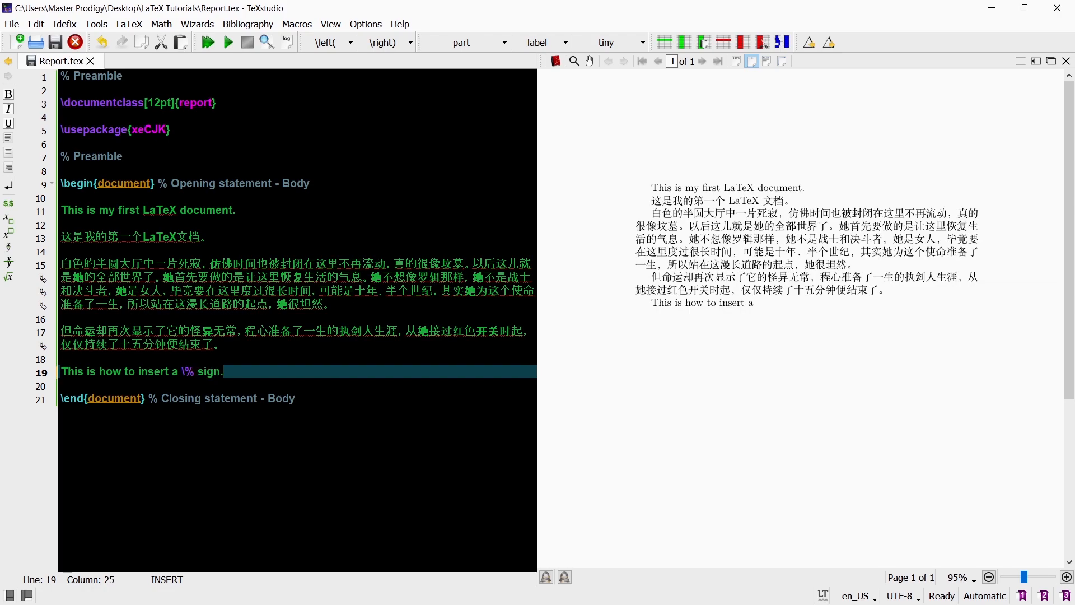
click(209, 42)
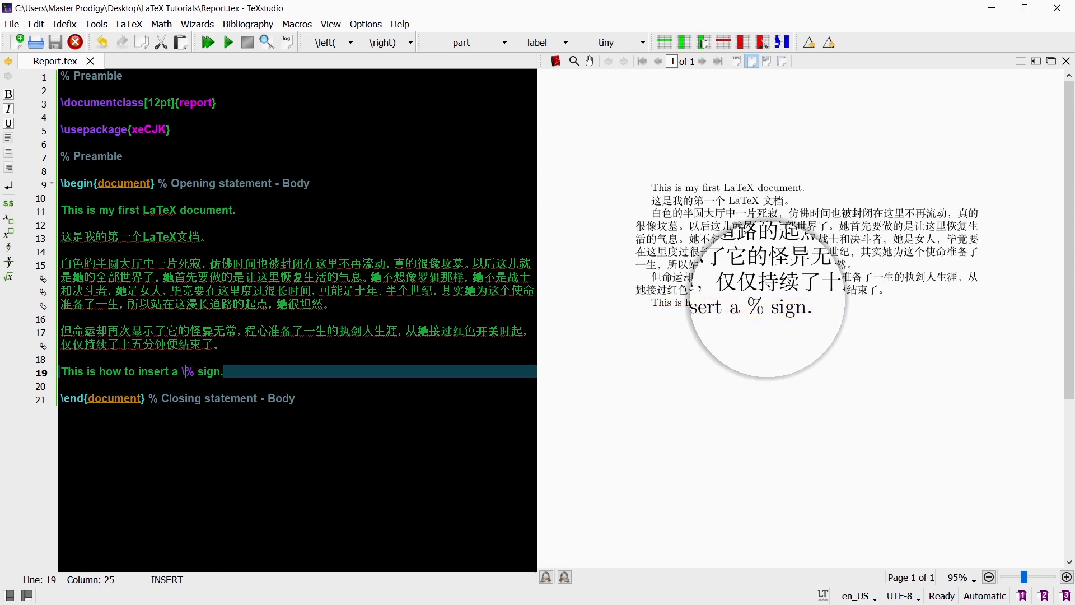
Step: Add 'This is how to insert a \$ sign.' on line 21 and compile to show the dollar sign
key(End)
key(Return)
key(Return)
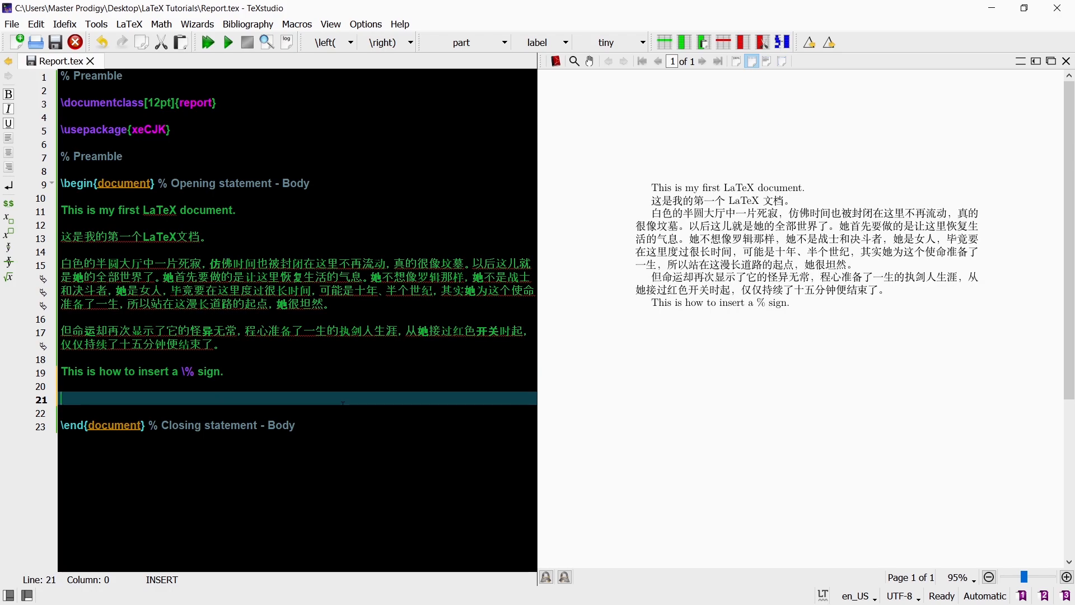
text(This is how to insert a )
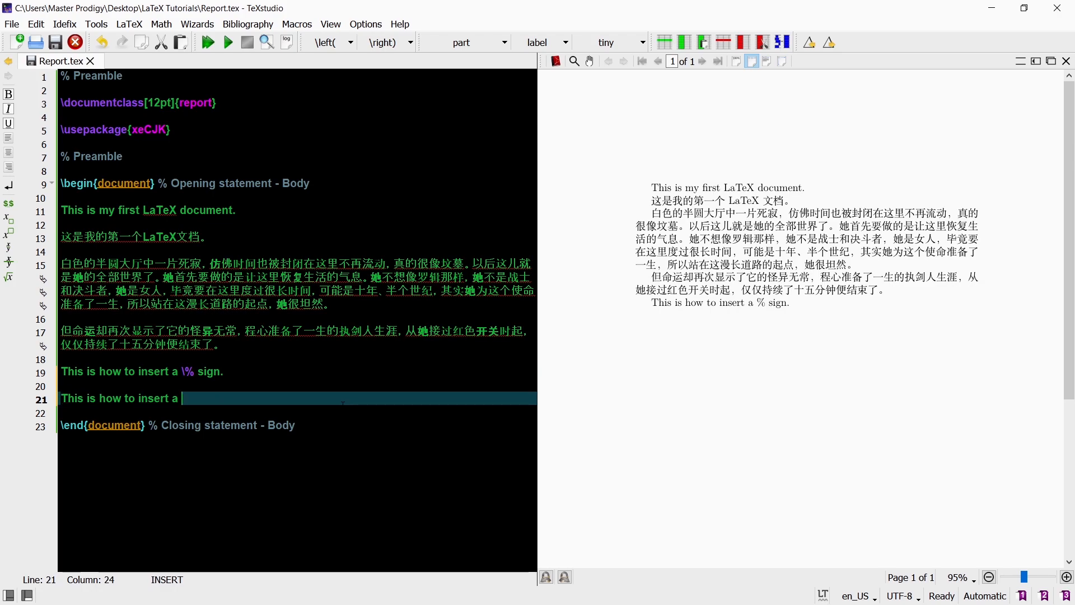
text(\$ sign.)
key(F5)
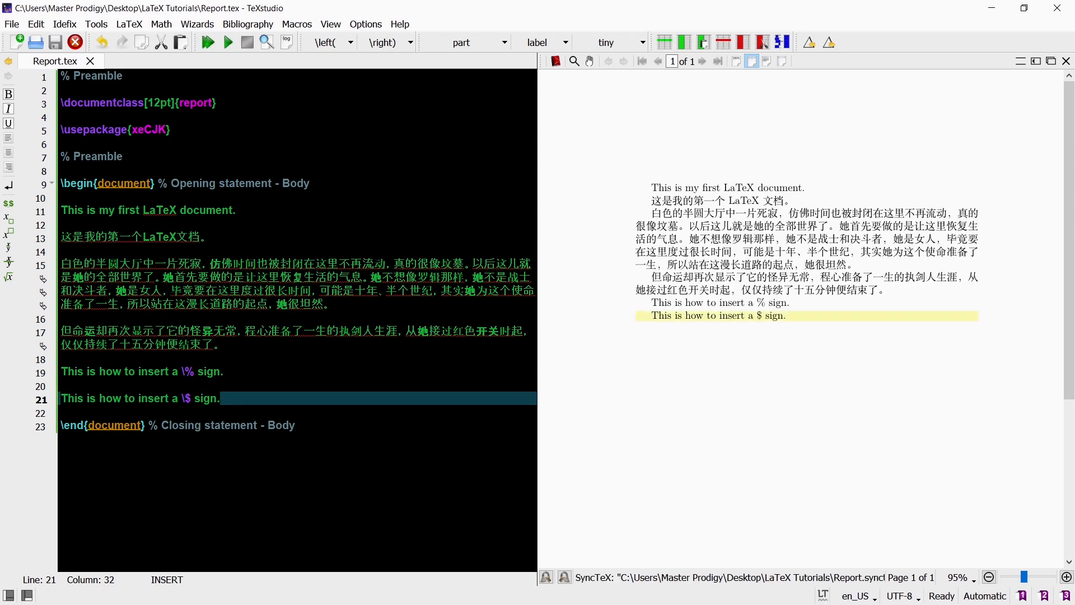
drag(740, 356, 763, 318)
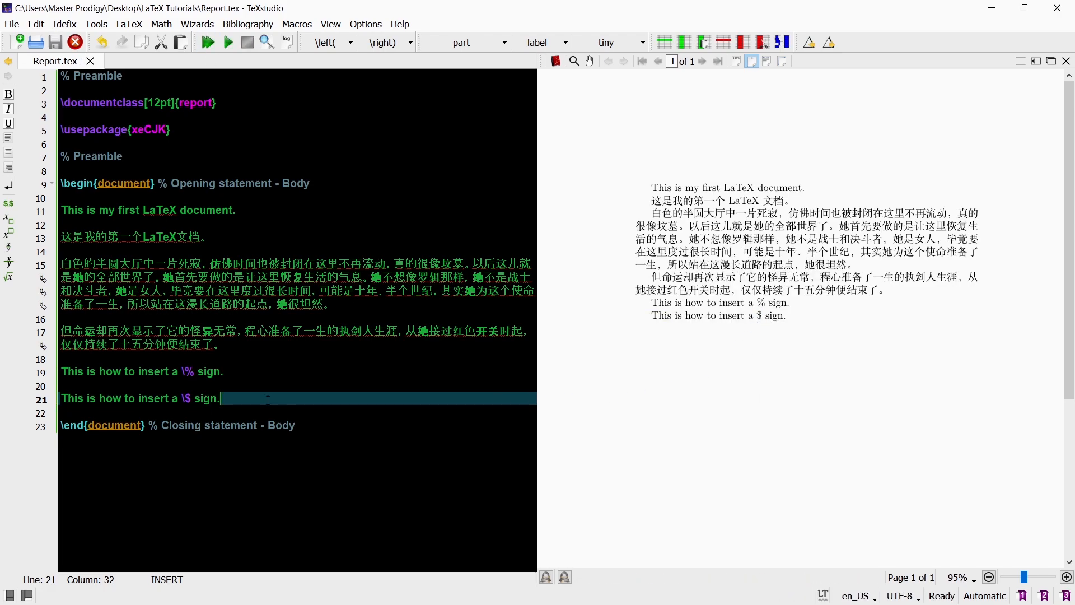
key(Return)
key(Return)
text(Text)
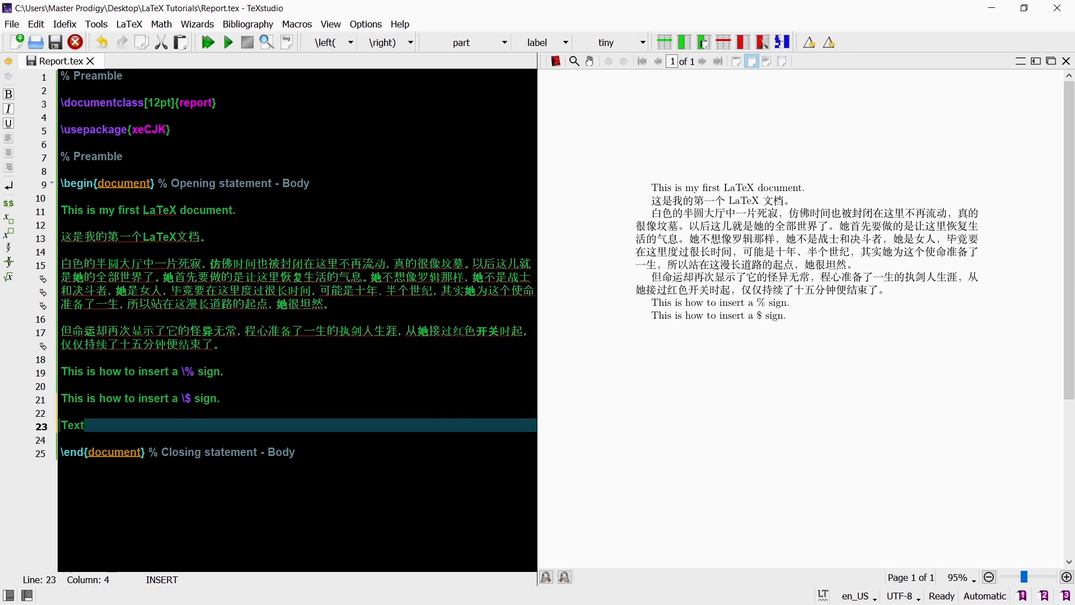
text( mode)
Step: Add Text mode, $Math mode$ and the pasted proton/electron paragraph, then compile and preview it
key(Return)
key(Return)
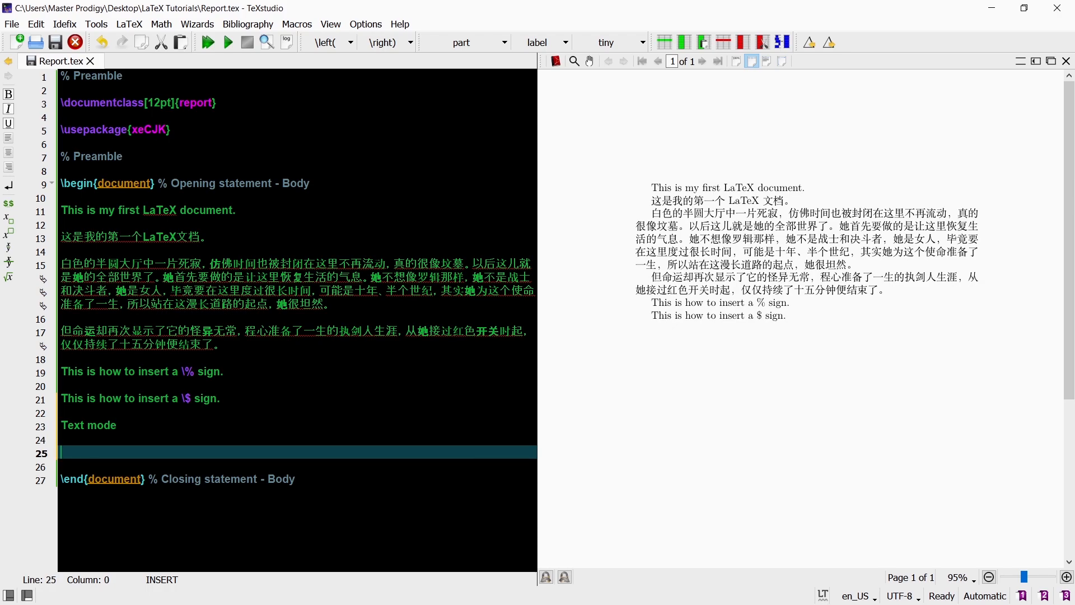
text($)
text(Math)
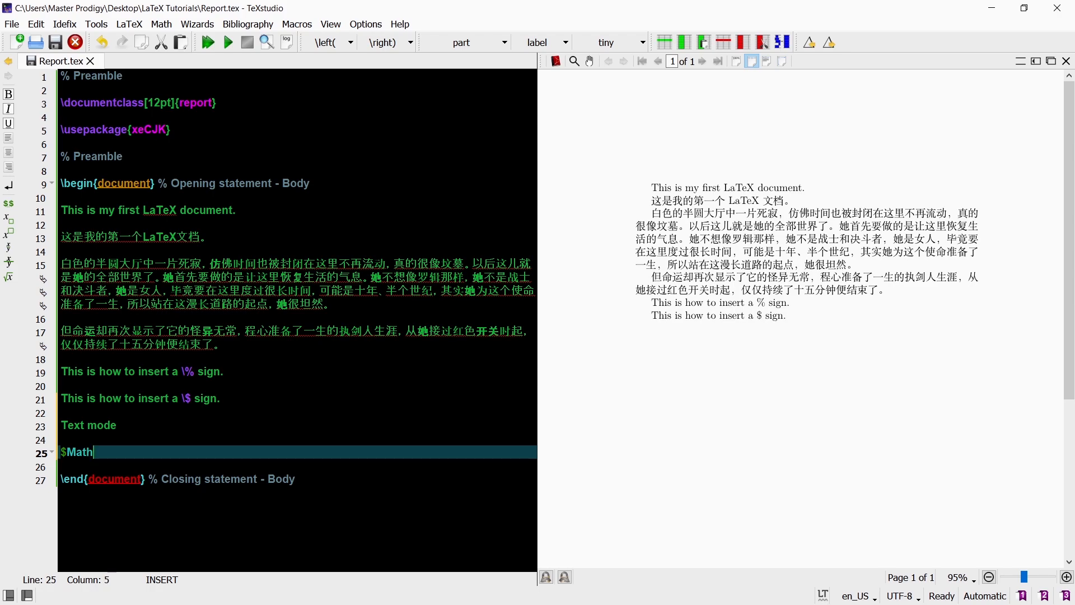
text( mode)
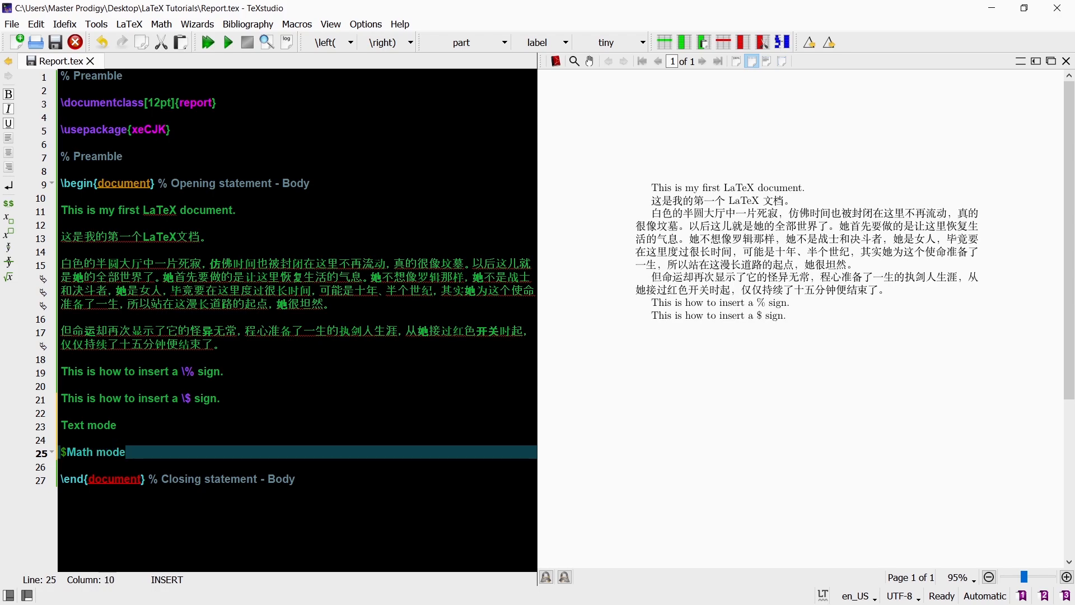
text($)
key(F5)
key(Return)
key(Return)
right_click(129, 477)
click(174, 364)
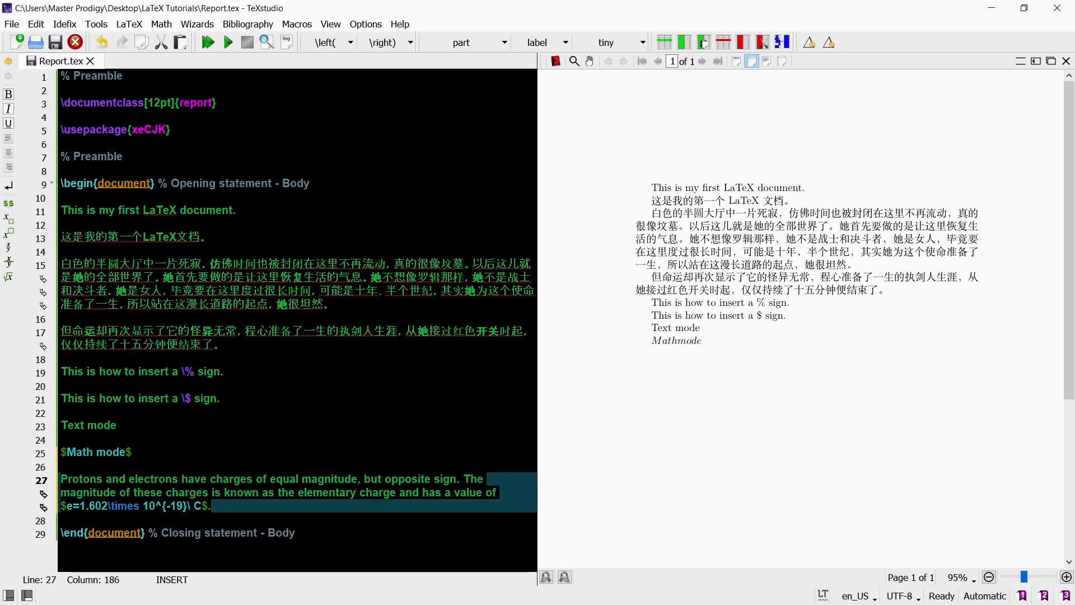
key(F5)
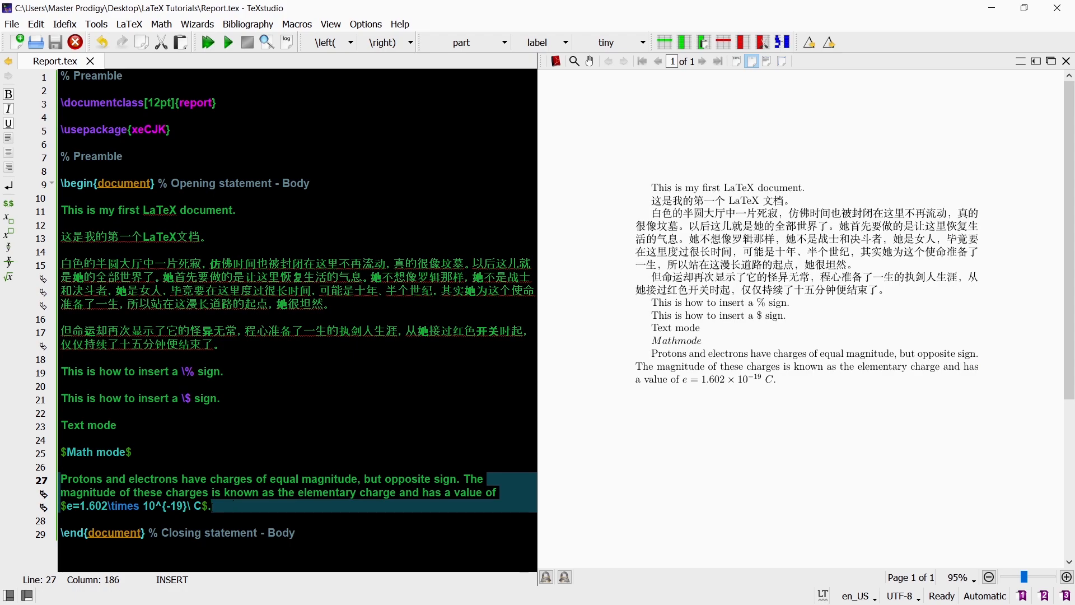
Step: Remove both $ signs around the elementary-charge formula
key(BackSpace)
key(Delete)
Step: Compile to see the 'Missing $ inserted' errors, dismiss them, and re-wrap the formula in inline math
key(F5)
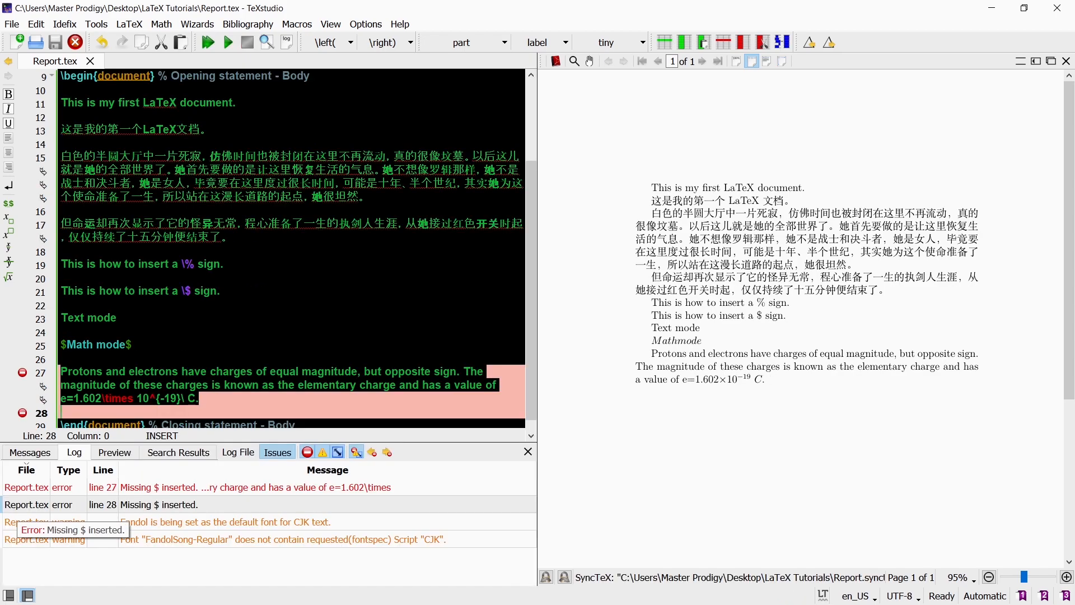
click(528, 453)
key(Left)
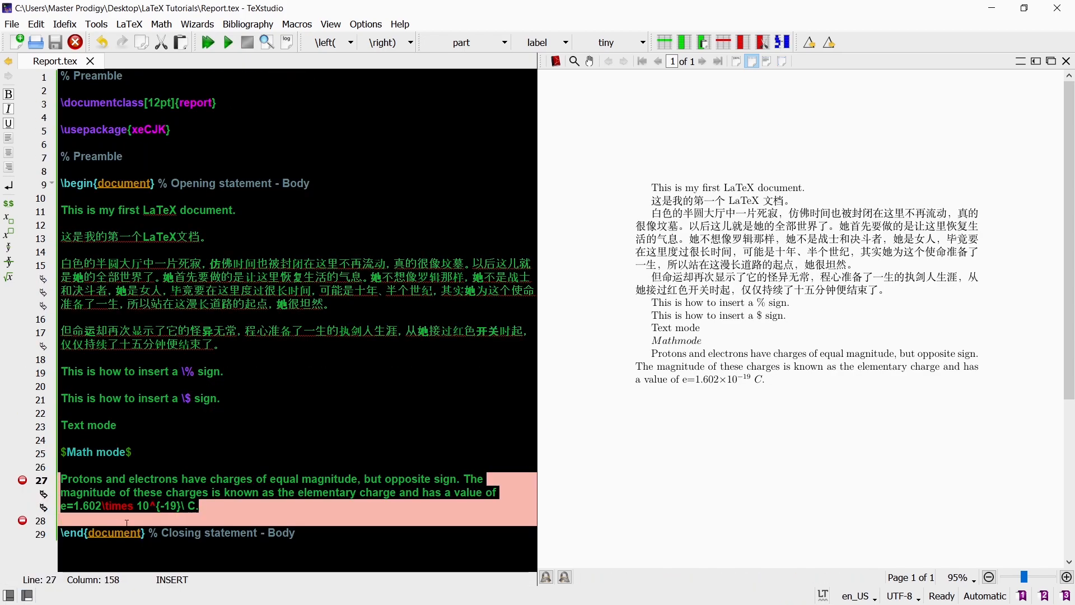
key(ctrl+shift+m)
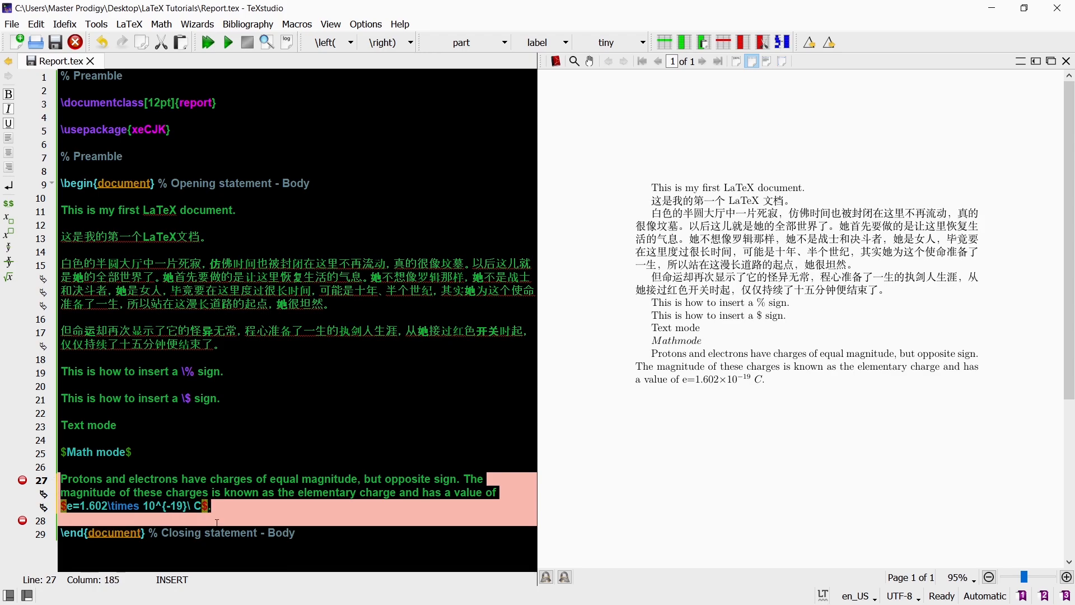
text(.)
Step: Paste a second charge paragraph with its formula as $$ display math and compile to show it centred
key(Return)
key(Return)
key(F5)
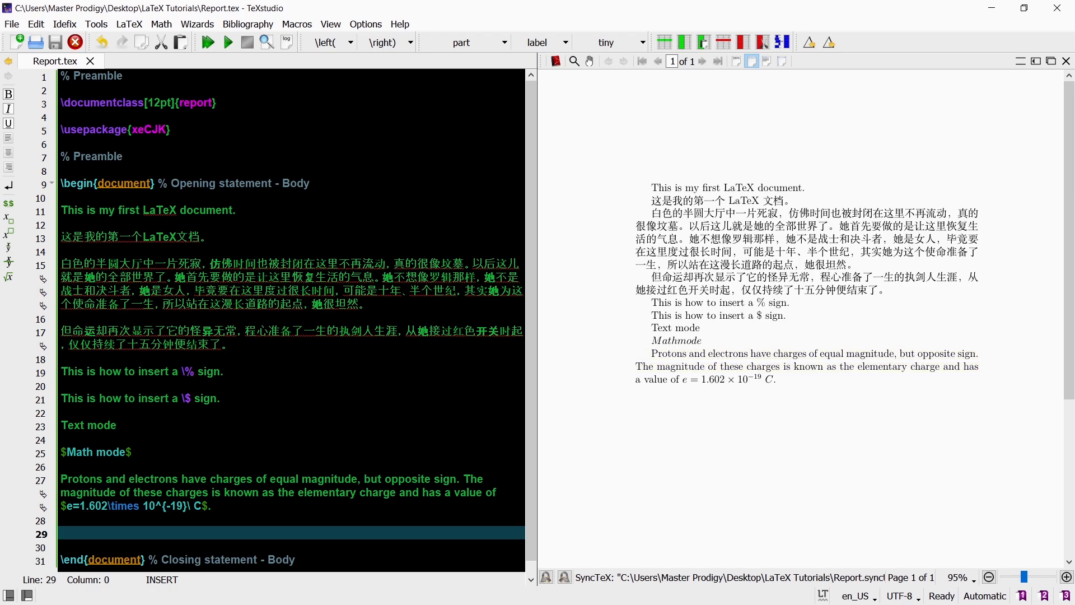
right_click(198, 532)
click(249, 427)
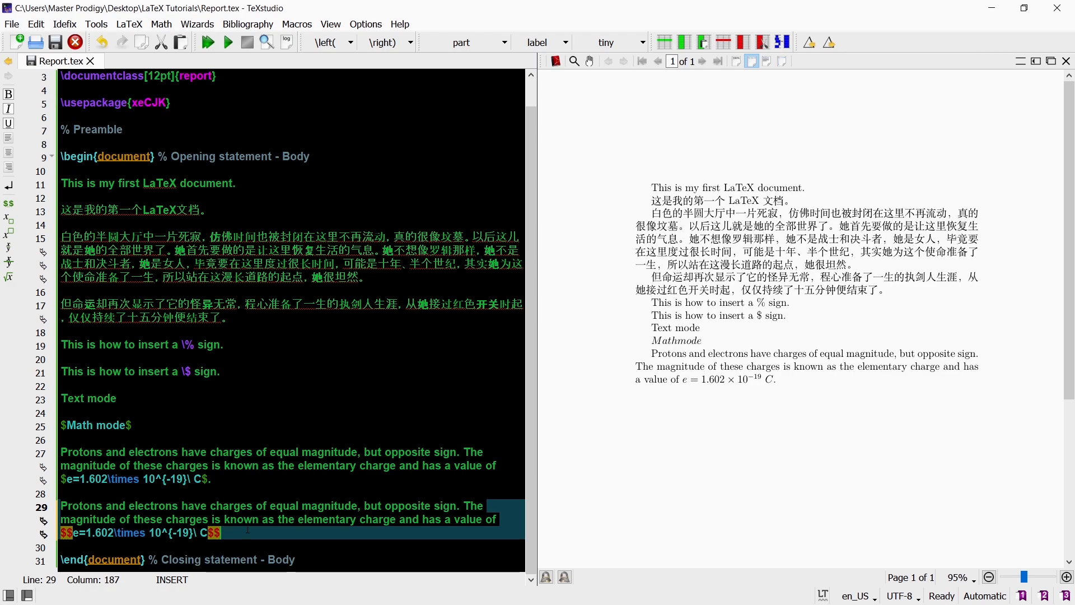
click(207, 42)
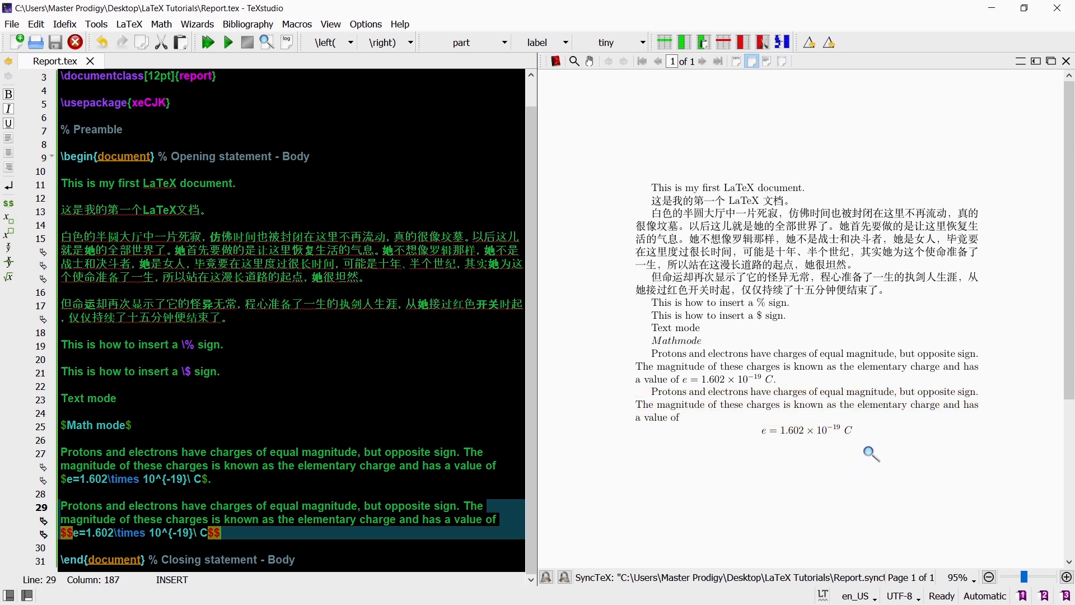
drag(872, 454, 777, 432)
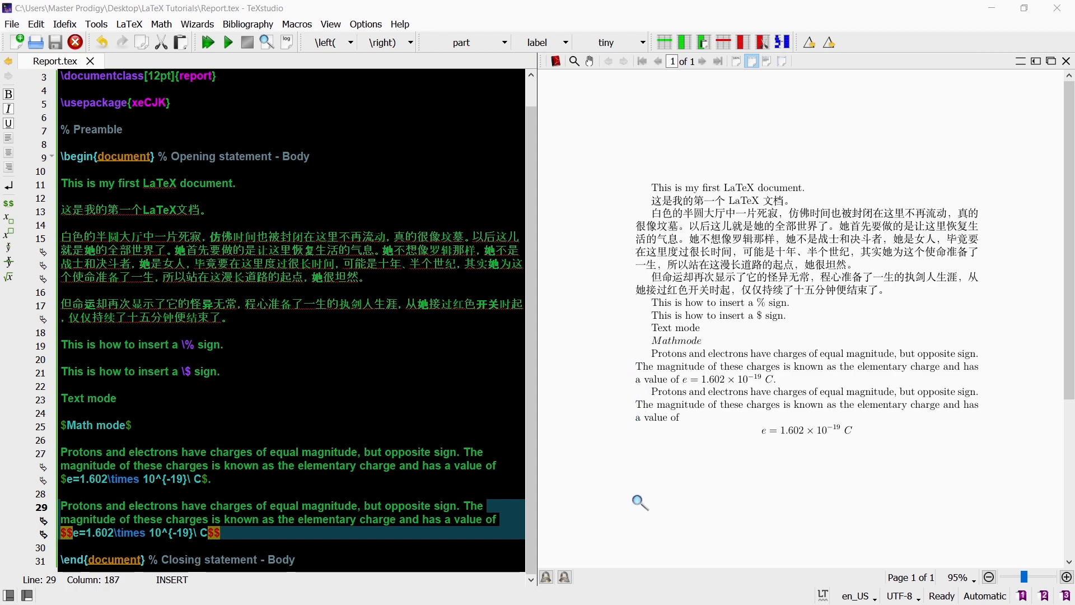
Step: Compile so $$\frac{numerator}{denominator}$$ renders centred, then add blank lines below it
key(End)
key(Return)
key(Return)
text($$rac{numerator}{denominator}$$)
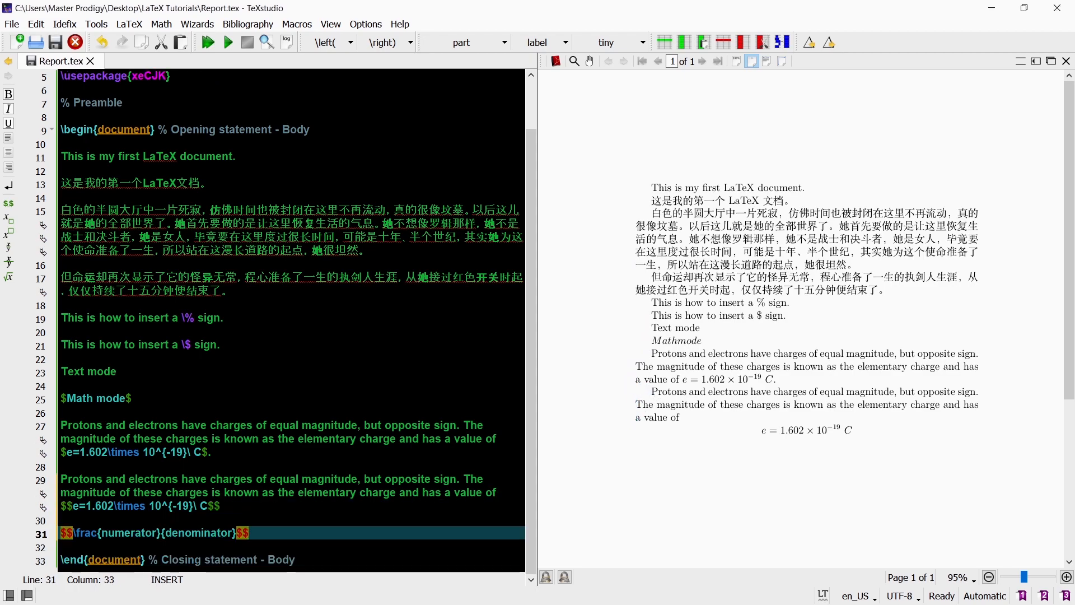
key(F5)
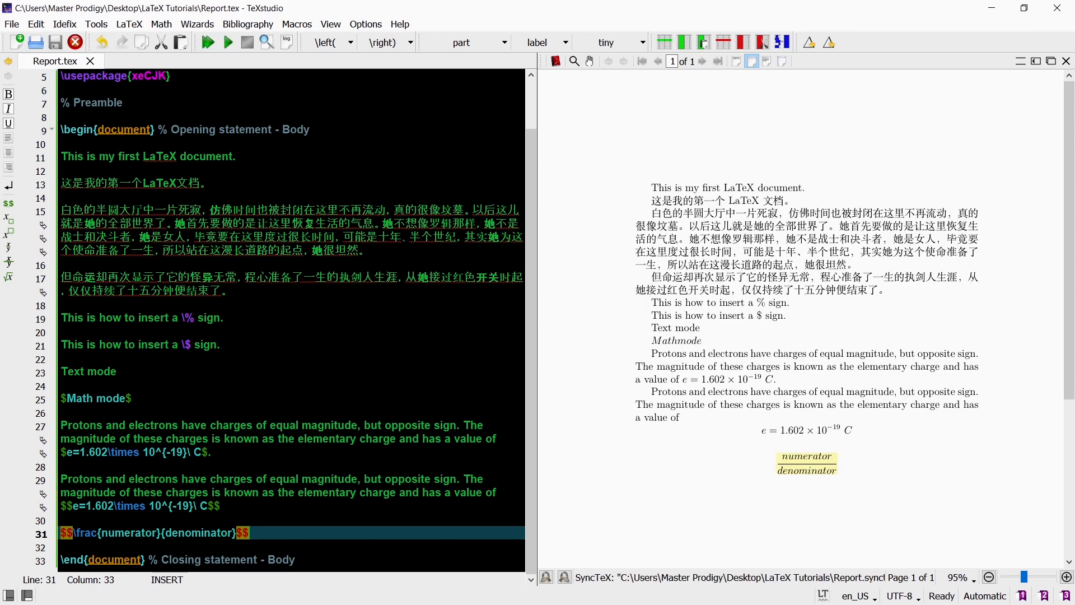
scroll(636, 329, down, 5)
scroll(636, 329, up, 3)
scroll(636, 330, down, 2)
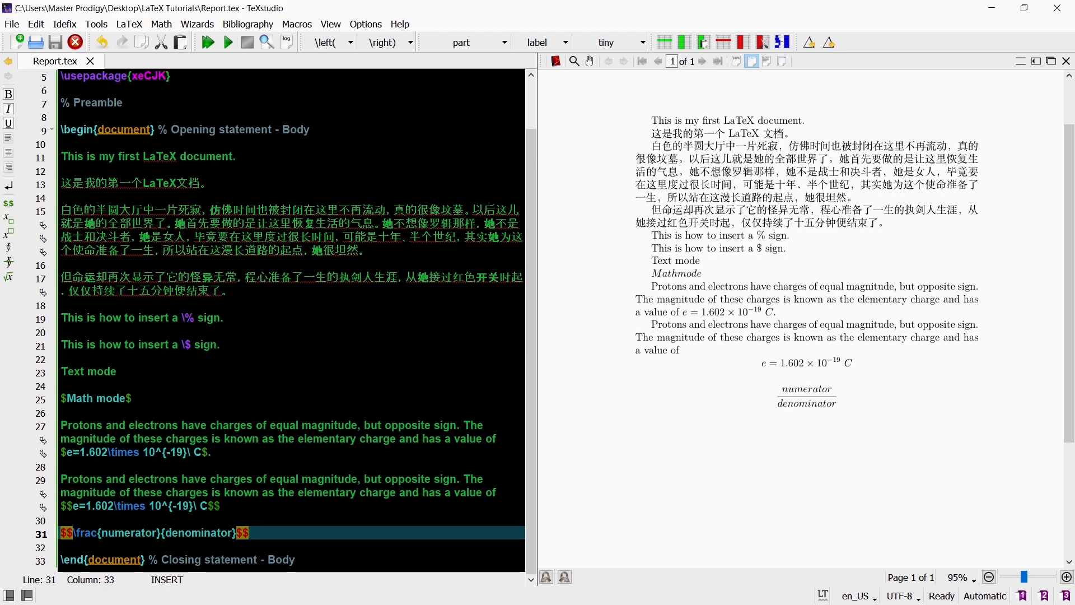
key(Return)
key(Return)
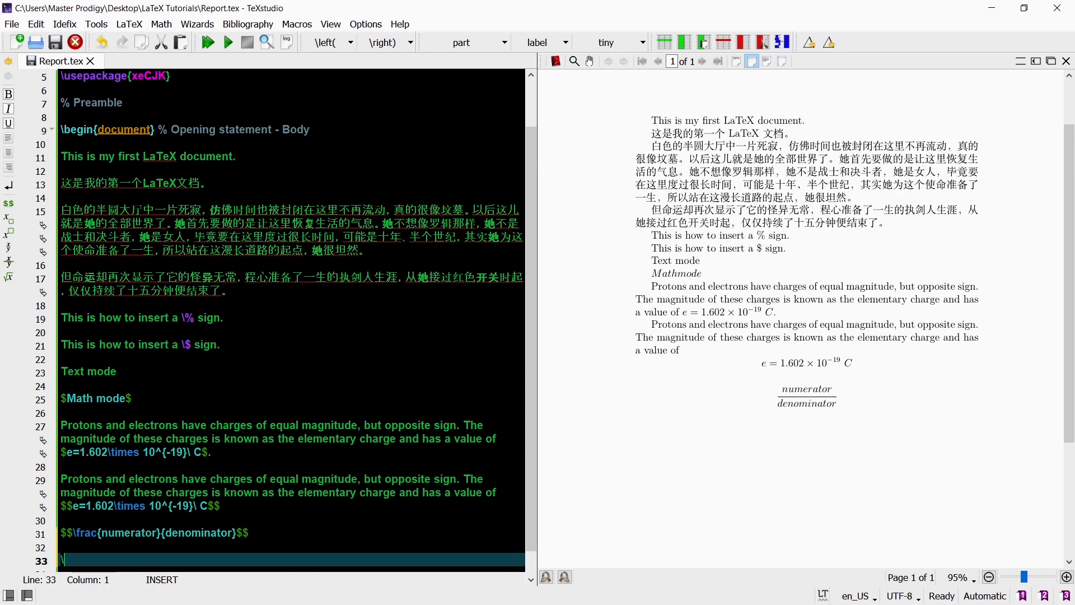
text(\begin)
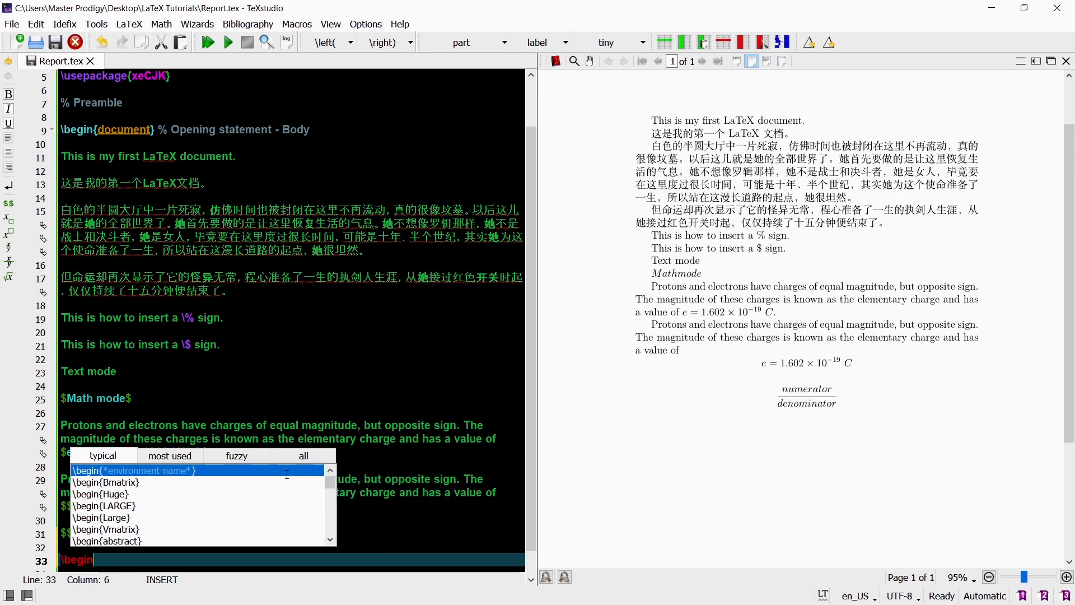
text({equat)
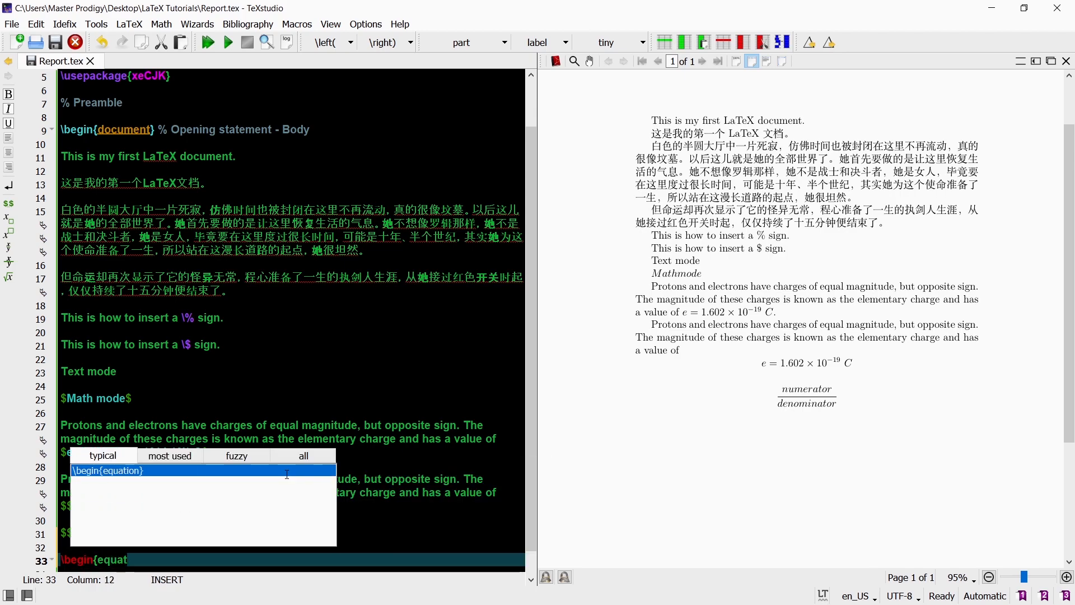
text(ion})
Step: Insert an equation environment containing y=mx+c and compile it as numbered equation (1)
key(Return)
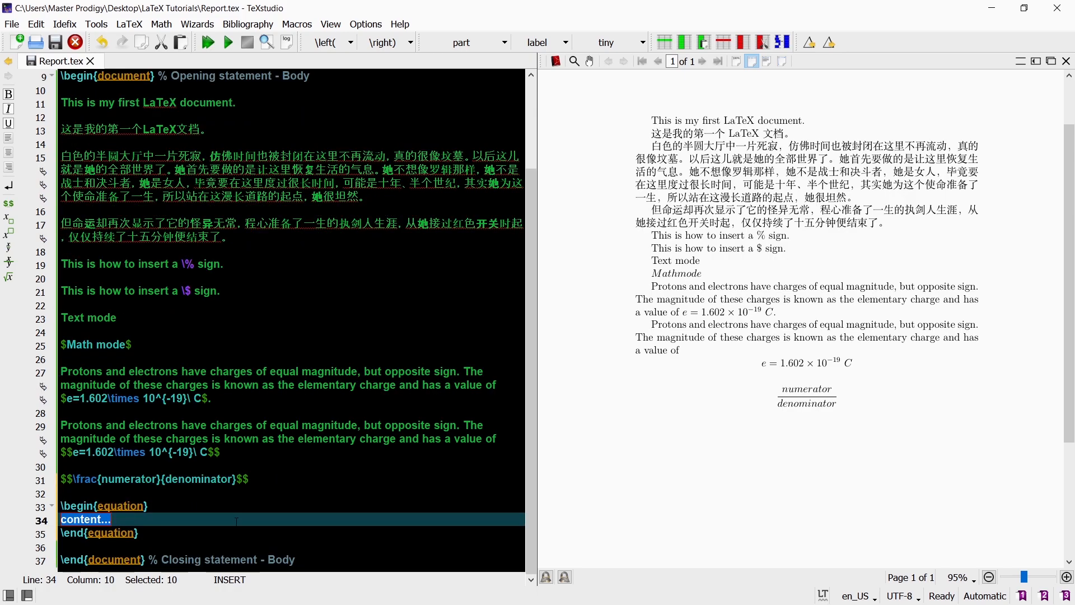
click(138, 521)
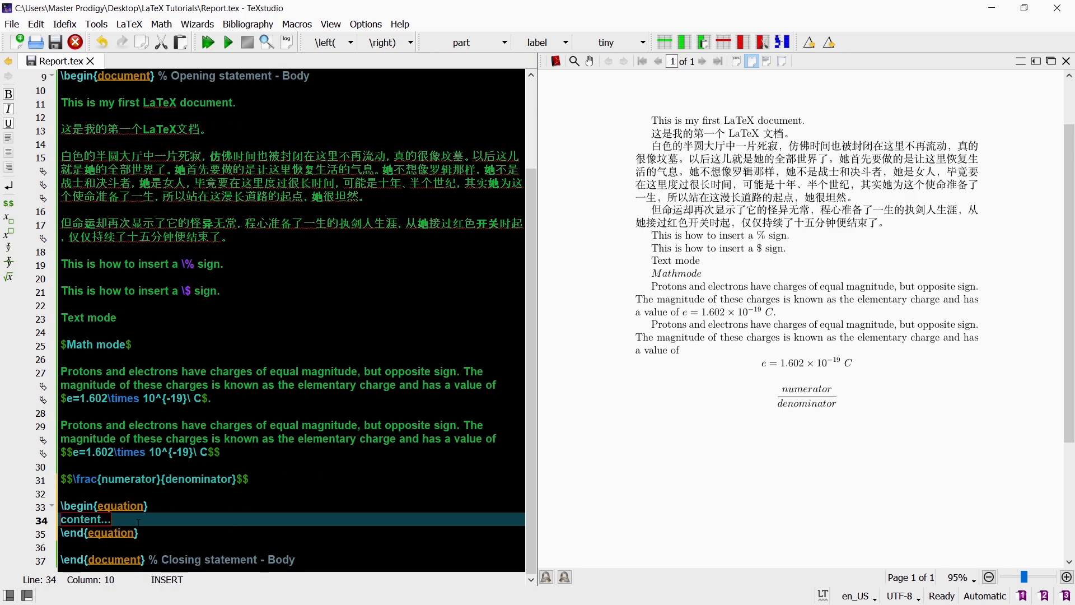
key(BackSpace)
key(BackSpace)
key(BackSpace)
key(BackSpace)
key(BackSpace)
key(BackSpace)
key(BackSpace)
key(BackSpace)
key(BackSpace)
key(BackSpace)
key(Tab)
text(y+)
text(mx+c)
key(F5)
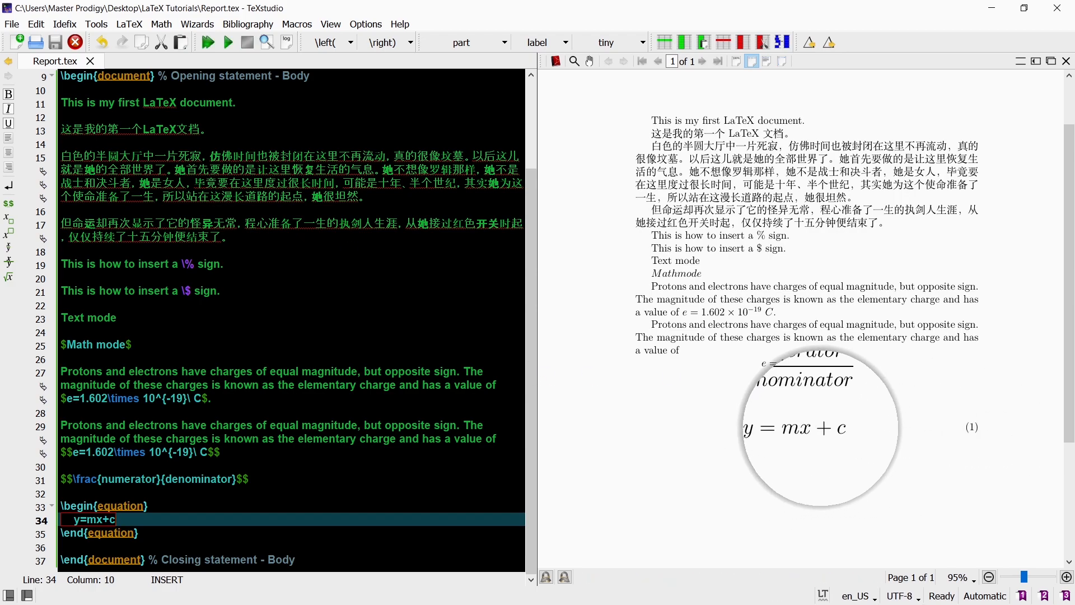
Step: Label the equation eq:Straight Line, add a \ref sentence above it, and compile the reference
drag(808, 446, 825, 472)
click(151, 505)
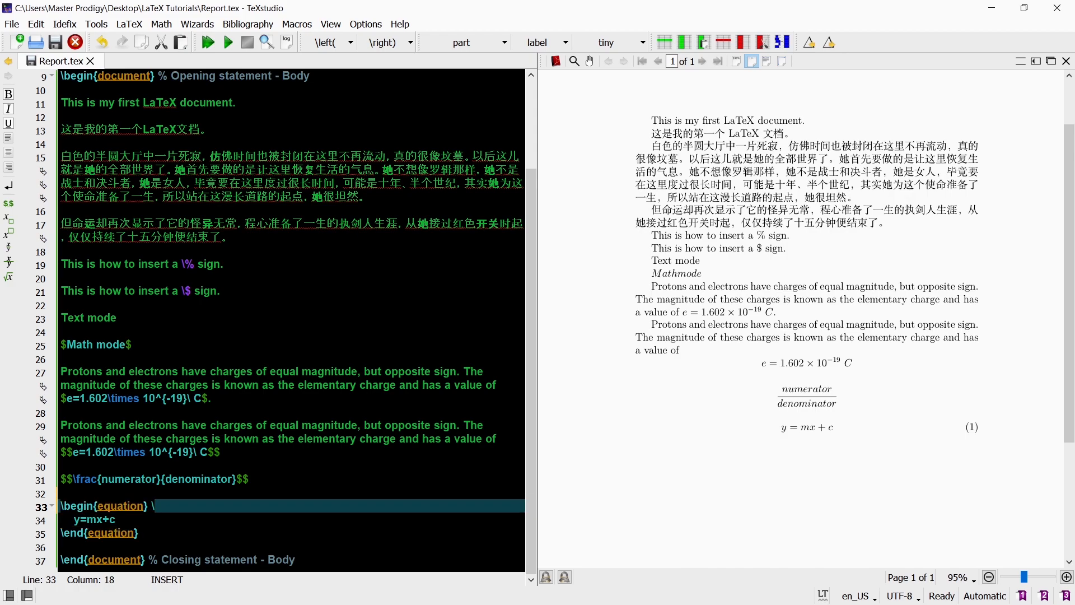
text(\label{eq:S)
text(traight Line)
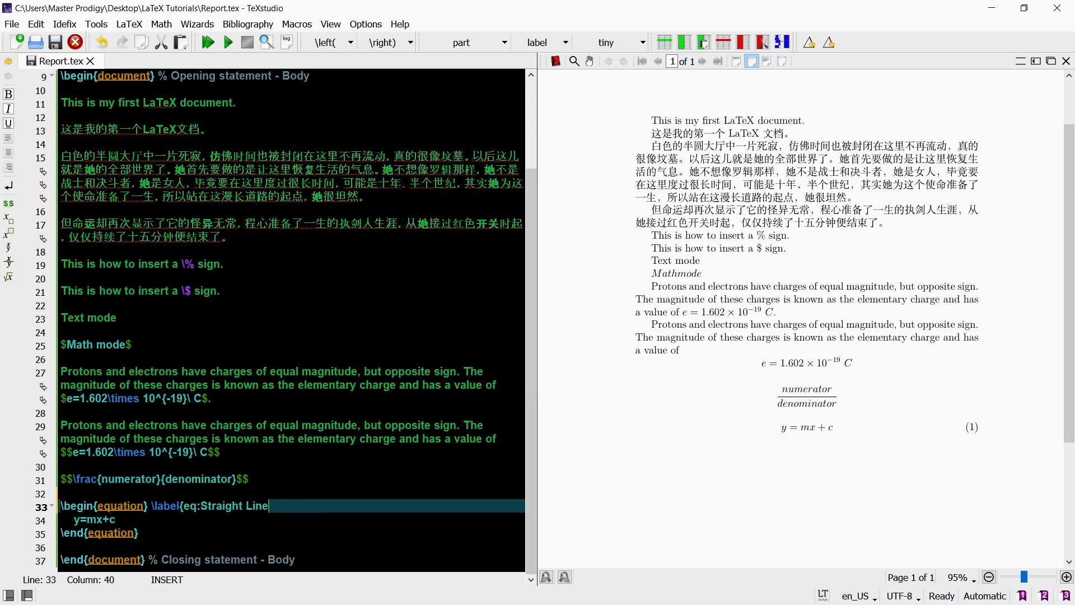
text(})
key(Home)
key(Return)
key(Up)
text(Equation )
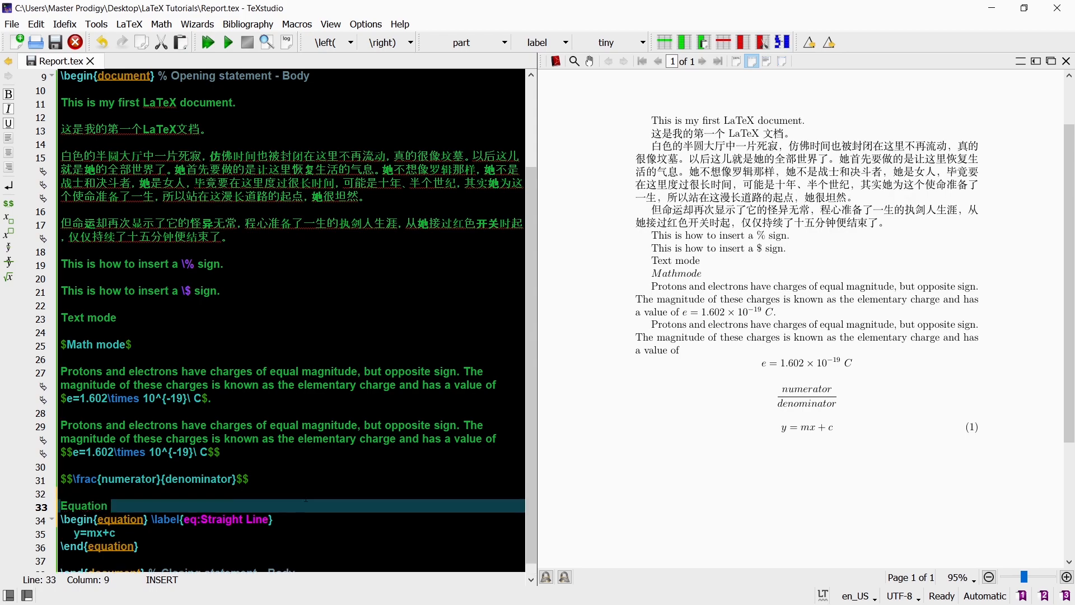
text(ef{eq:Straight Line} is the equation of a straight line.)
key(Down)
key(Down)
key(Down)
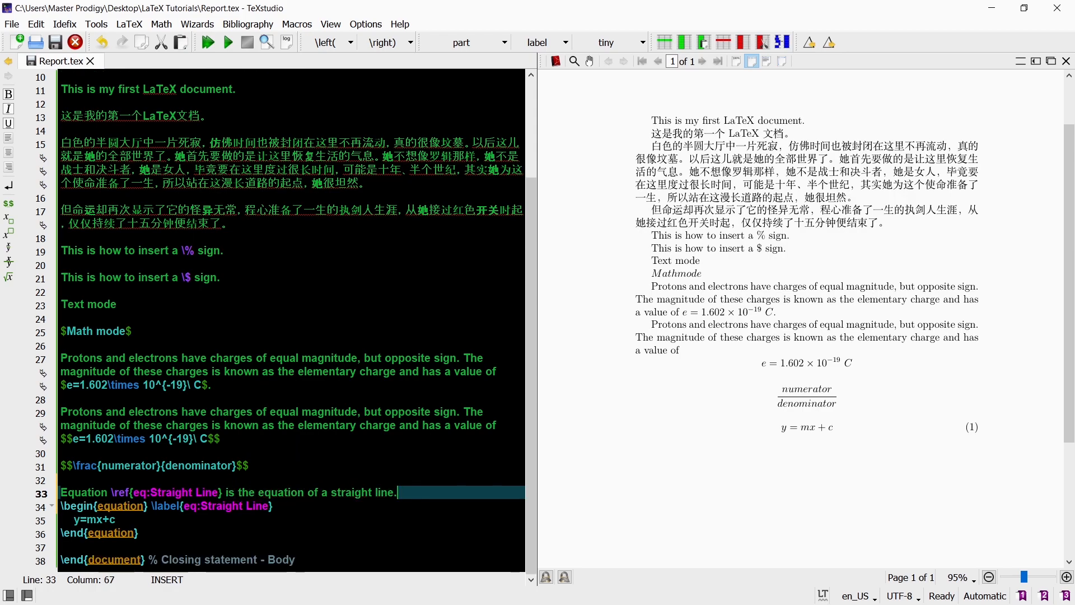
key(F5)
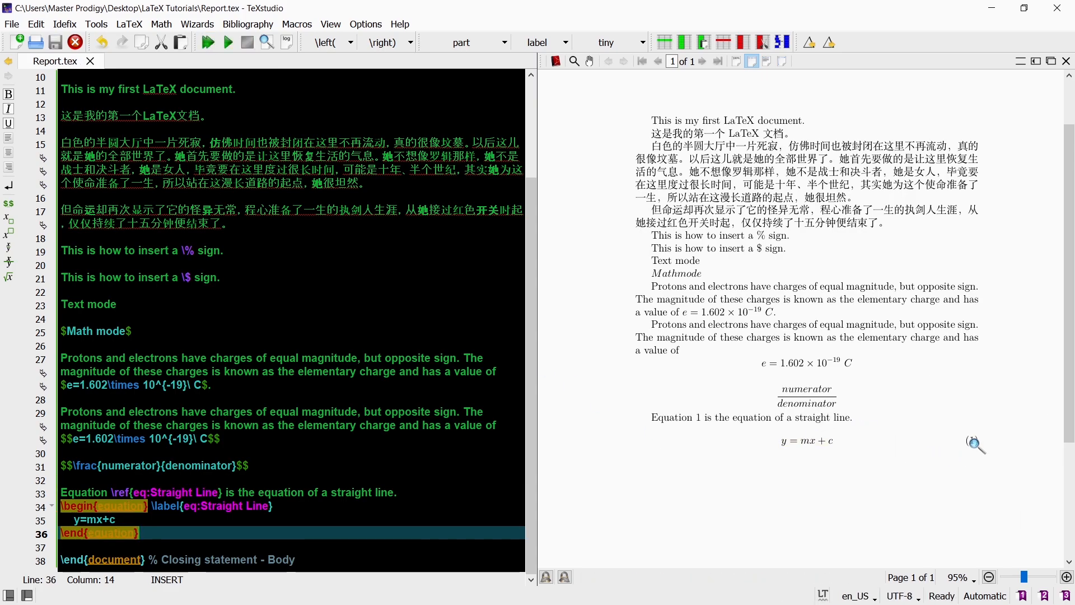
Step: Add a labelled quadratic-roots equation with its \ref sentence and compile it as equation (2)
click(699, 423)
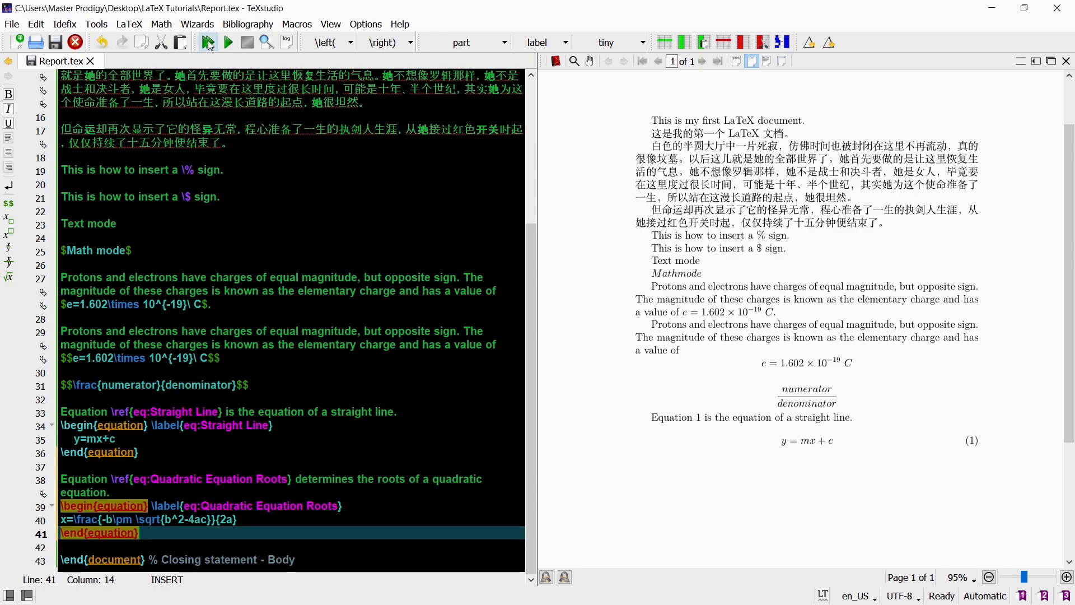
click(209, 43)
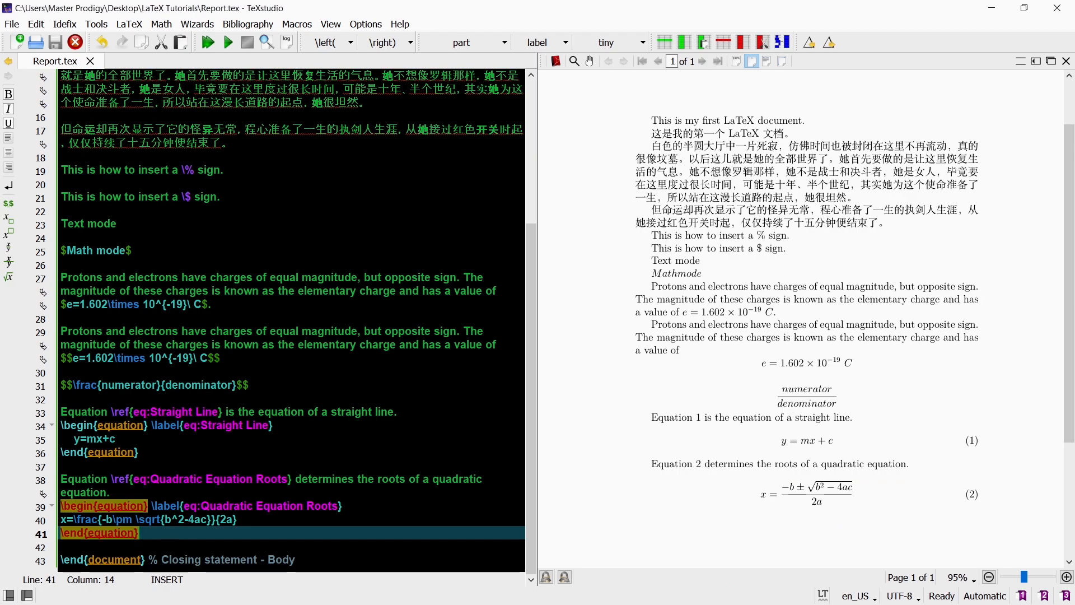
Step: Paste the long multi-term equation below line 41 and compile it as equation (3), zooming the preview
key(End)
key(Return)
key(Return)
key(ctrl+v)
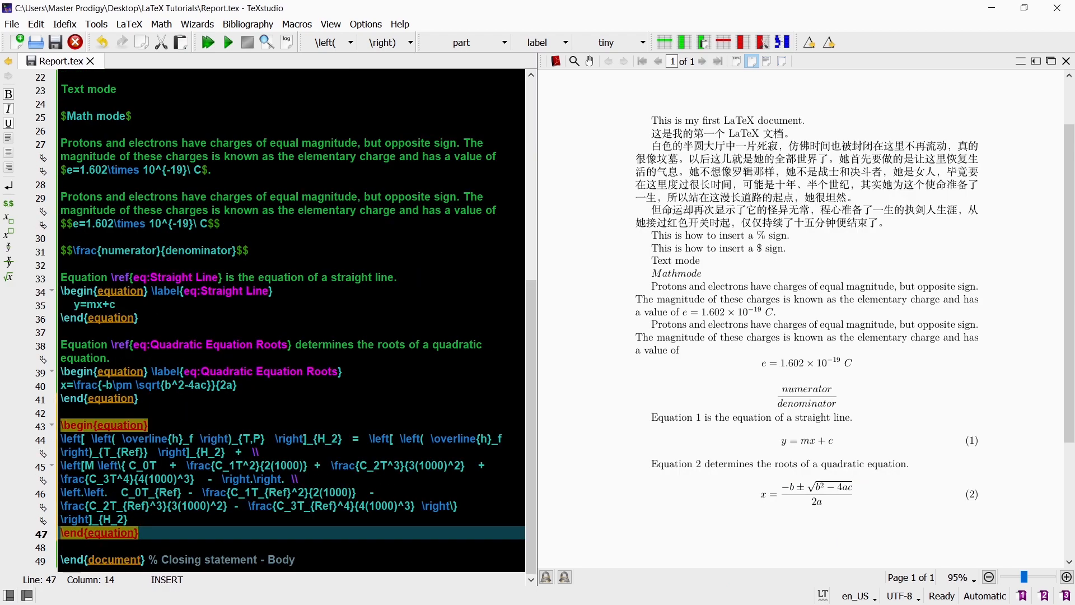
key(F5)
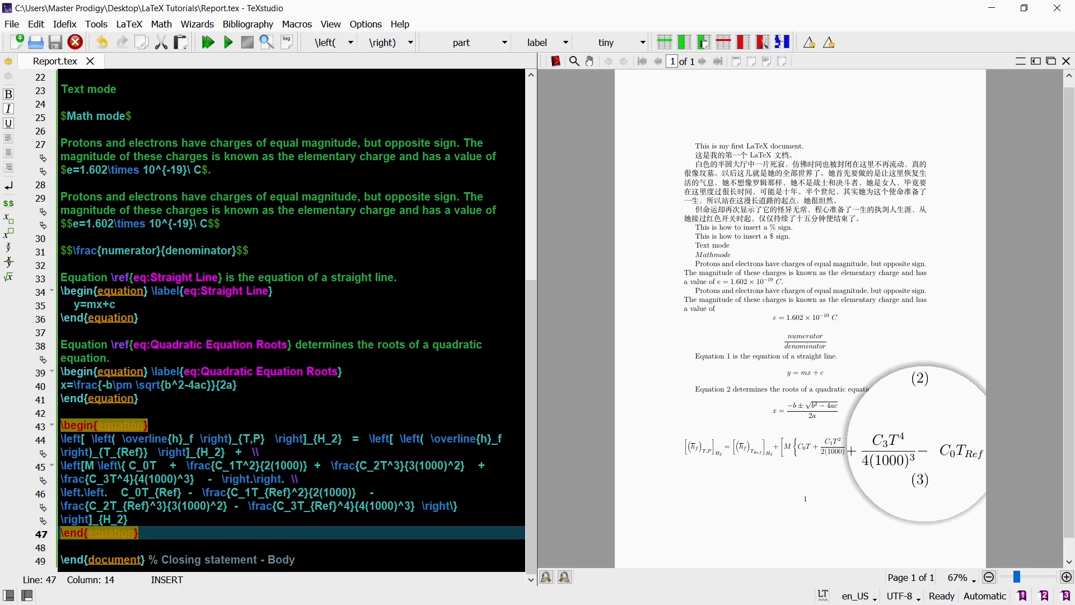
click(1066, 578)
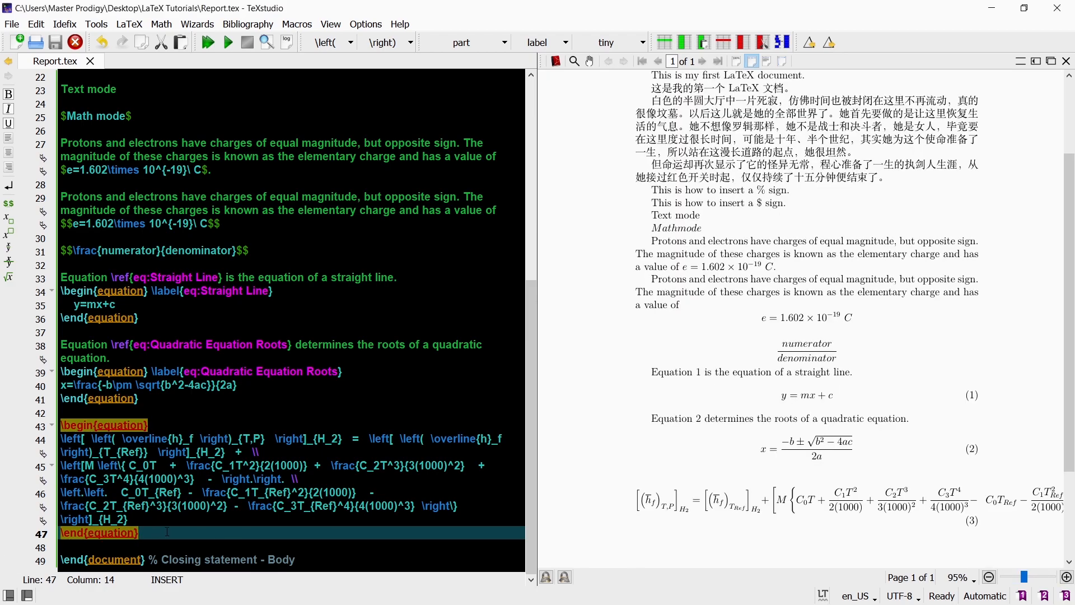
Step: Paste a multline copy of the long equation, compile it, and close the Missing $ error report
key(Return)
key(Return)
key(ctrl+v)
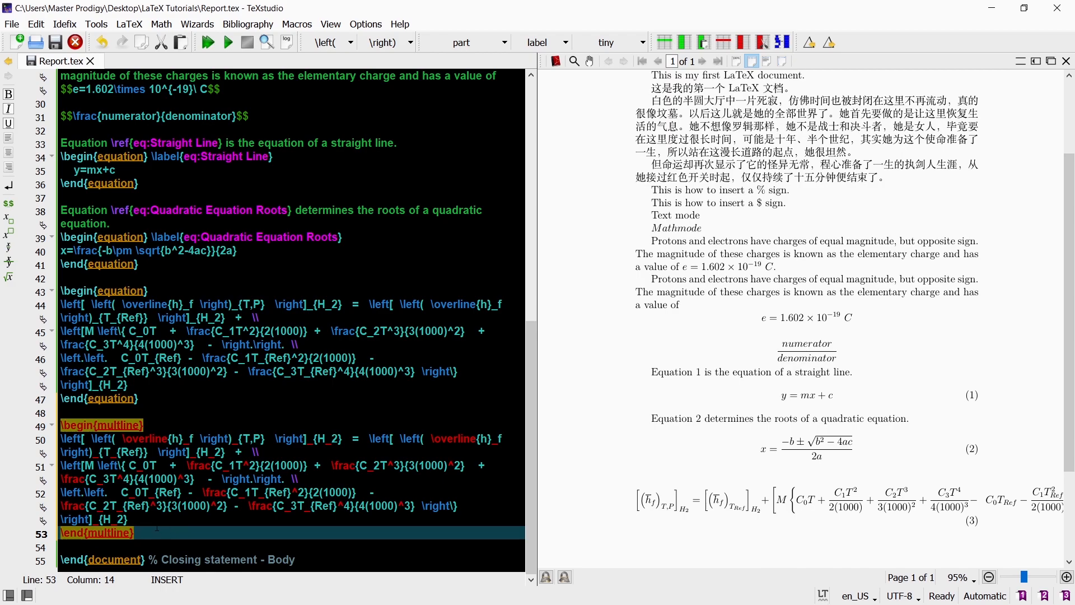
click(290, 451)
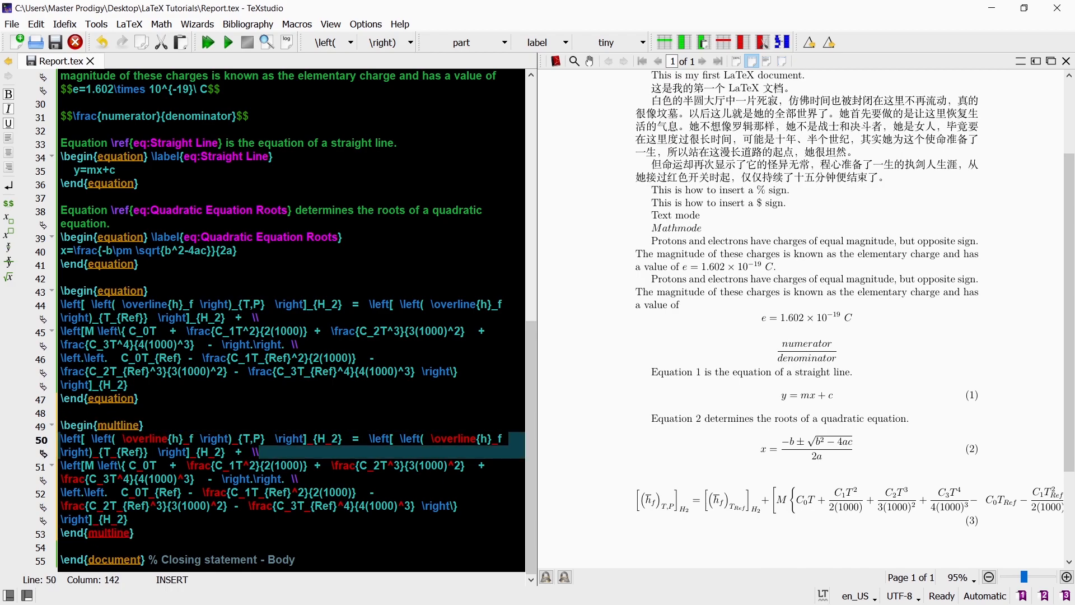
click(206, 43)
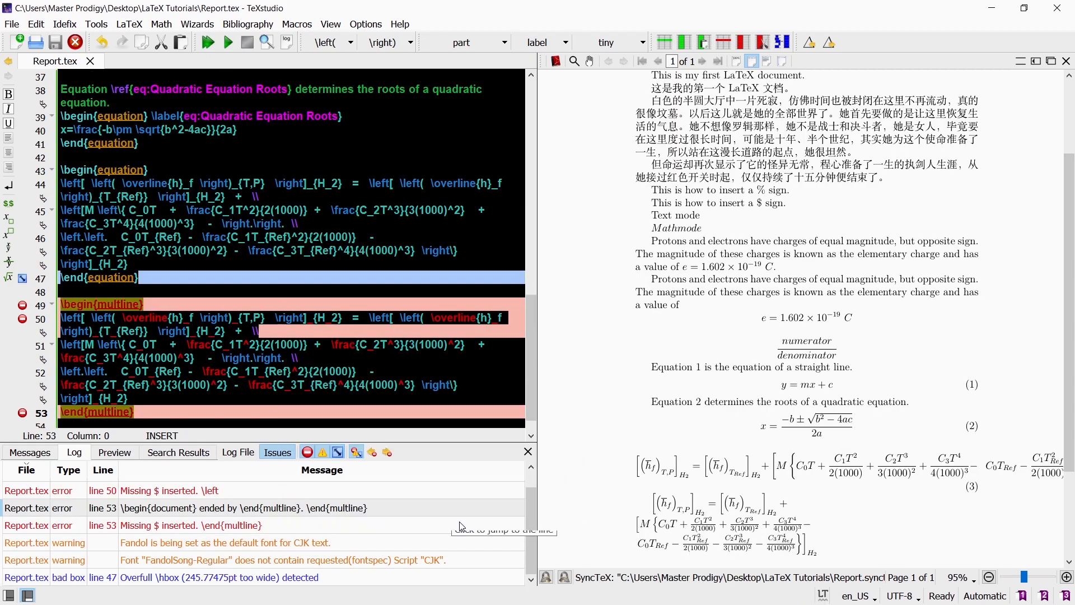
click(528, 453)
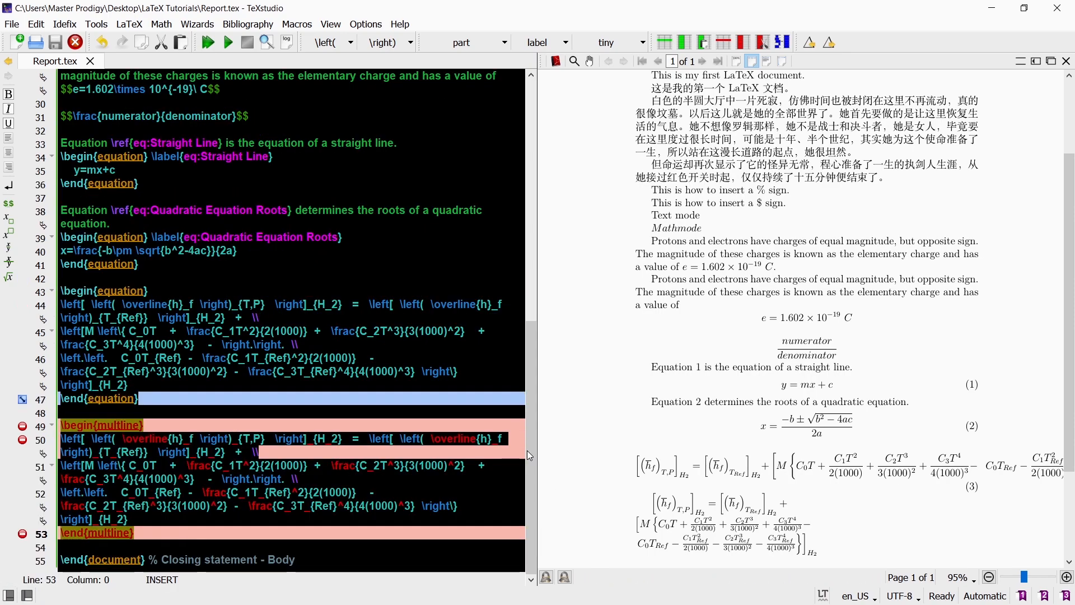
scroll(294, 252, up, 10)
scroll(294, 252, up, 3)
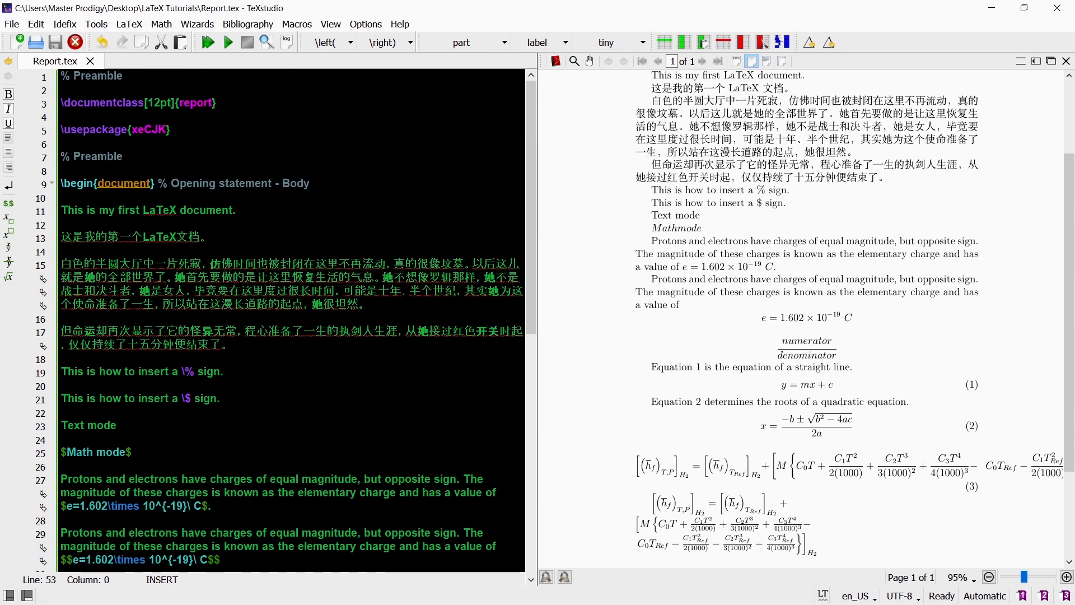
Step: Add \usepackage{mathtools} to the preamble and recompile so the multline equation shows as (4) on page 2
click(253, 129)
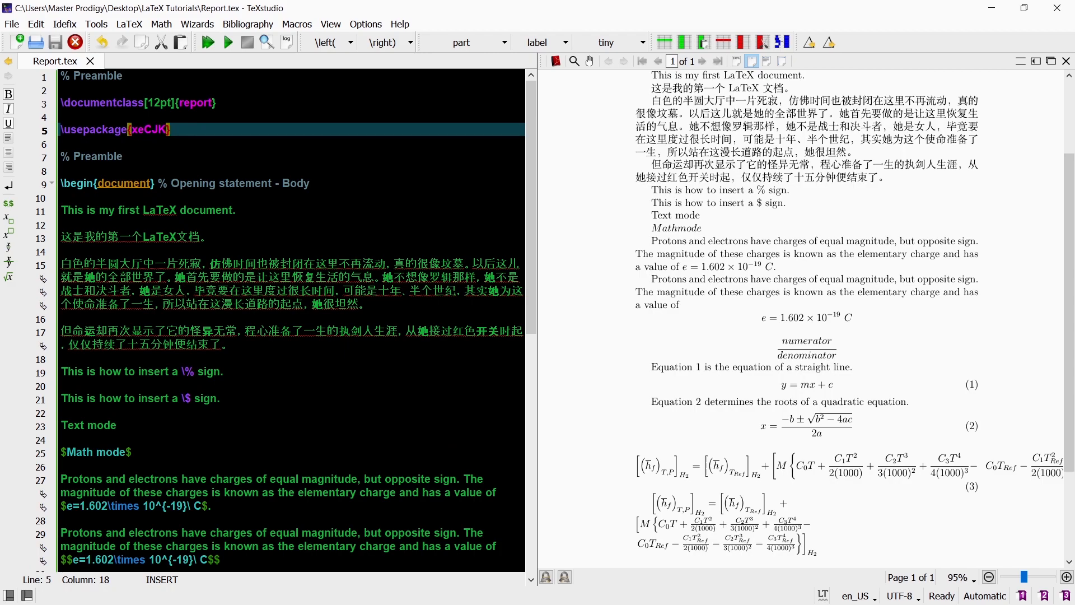
key(Return)
text(\)
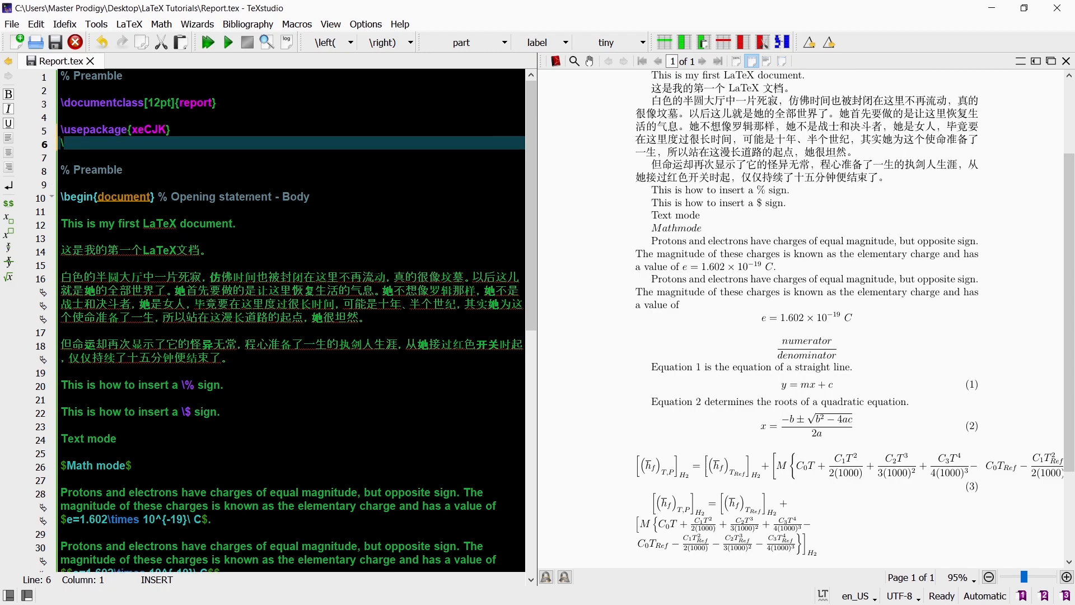
text(usepack)
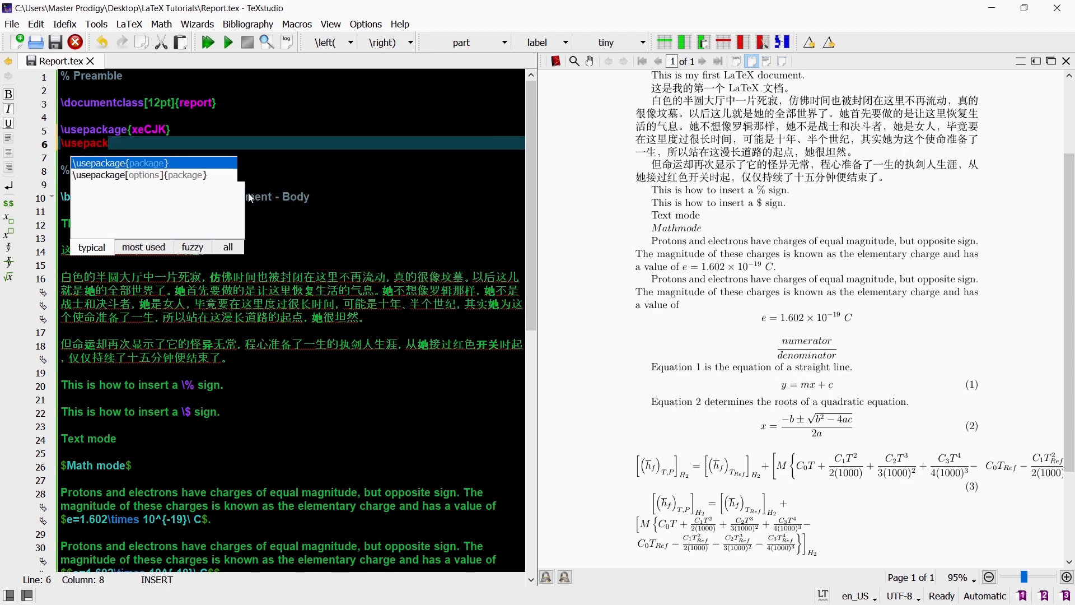
text(age)
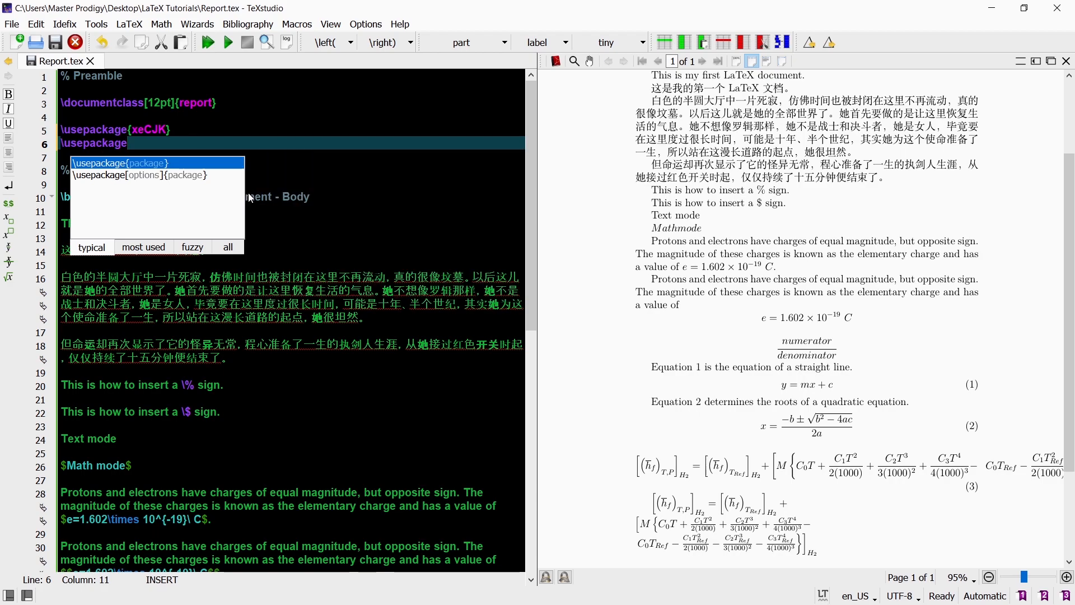
text({)
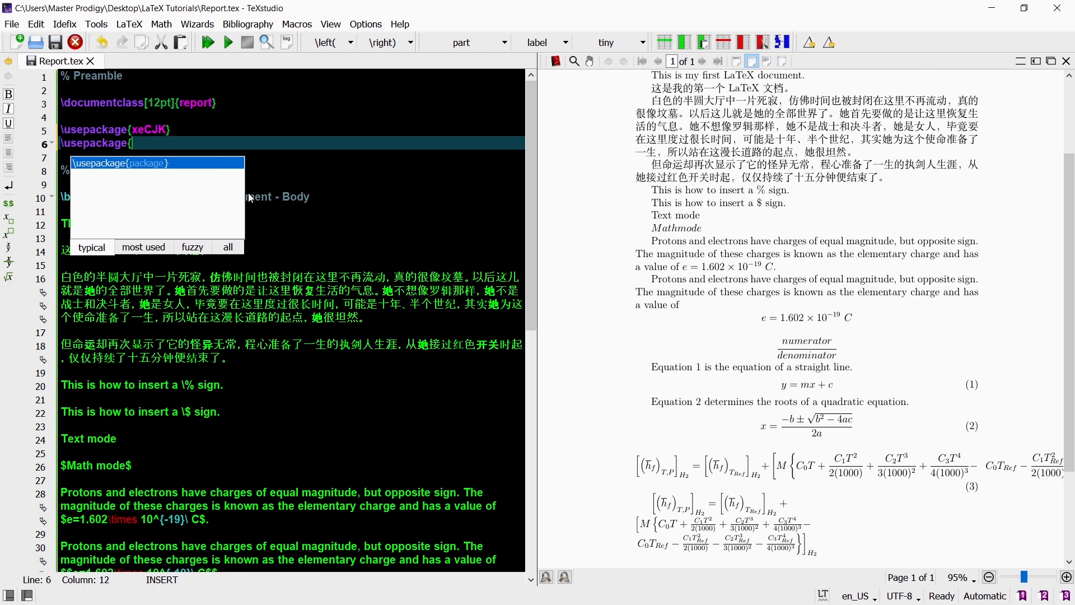
text(mathtoo)
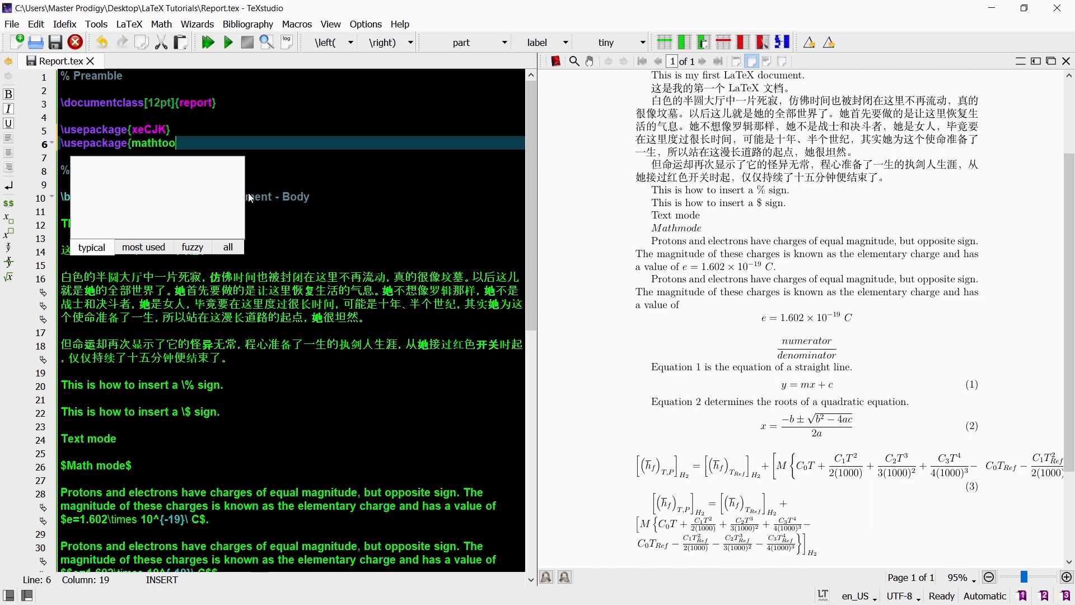
text(ls})
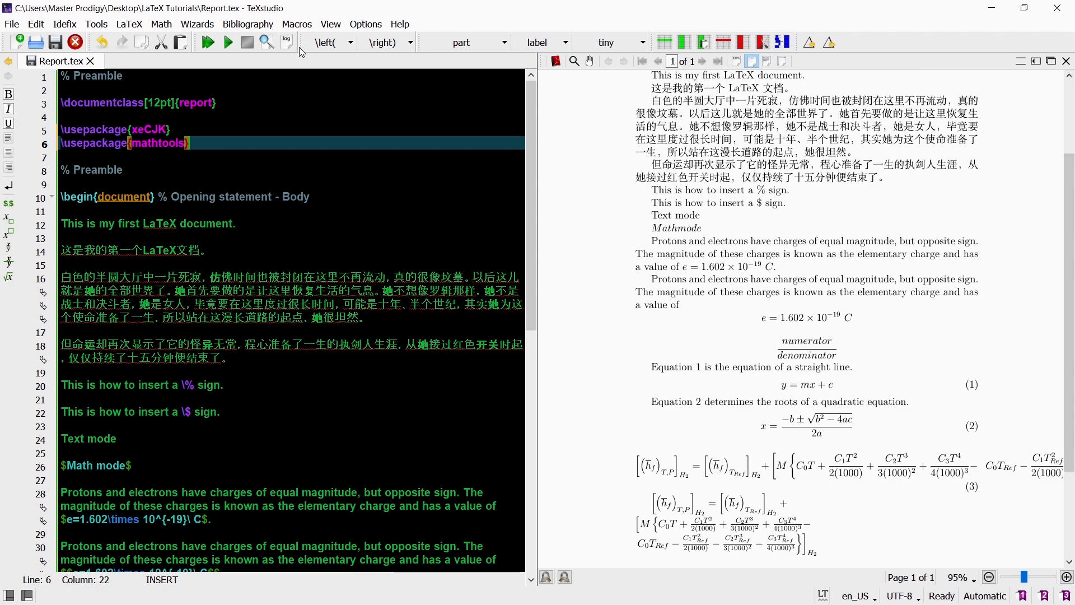
click(209, 42)
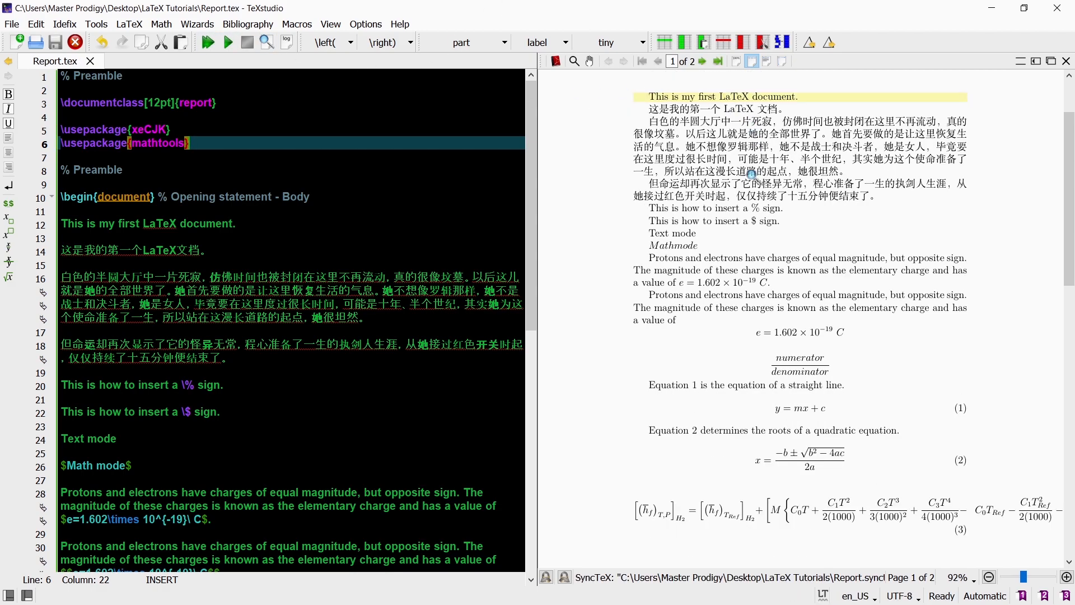
scroll(752, 182, down, 5)
scroll(752, 194, down, 5)
scroll(755, 205, down, 3)
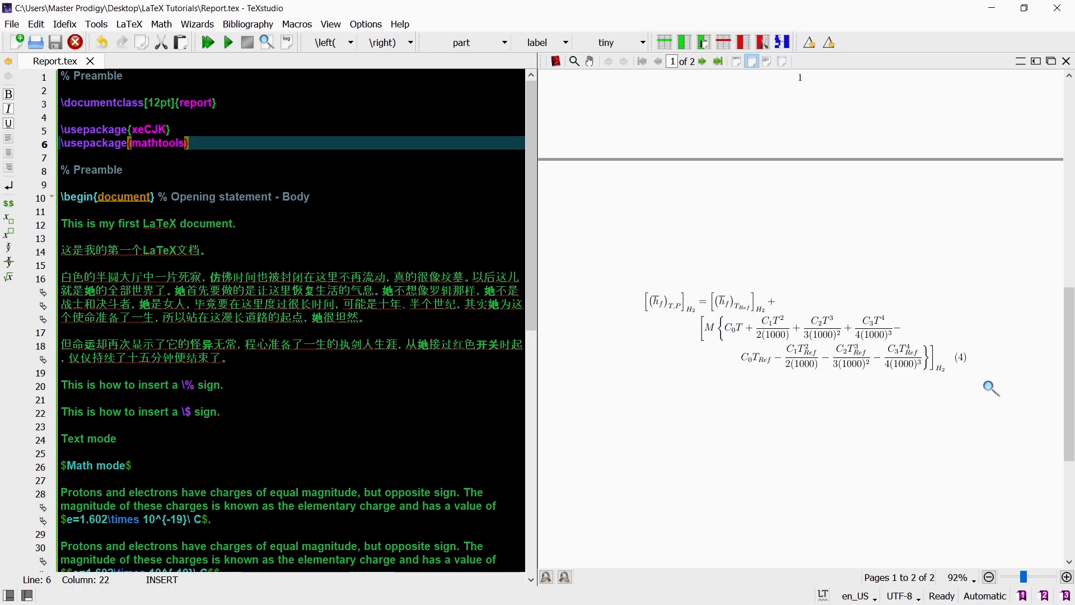
click(971, 366)
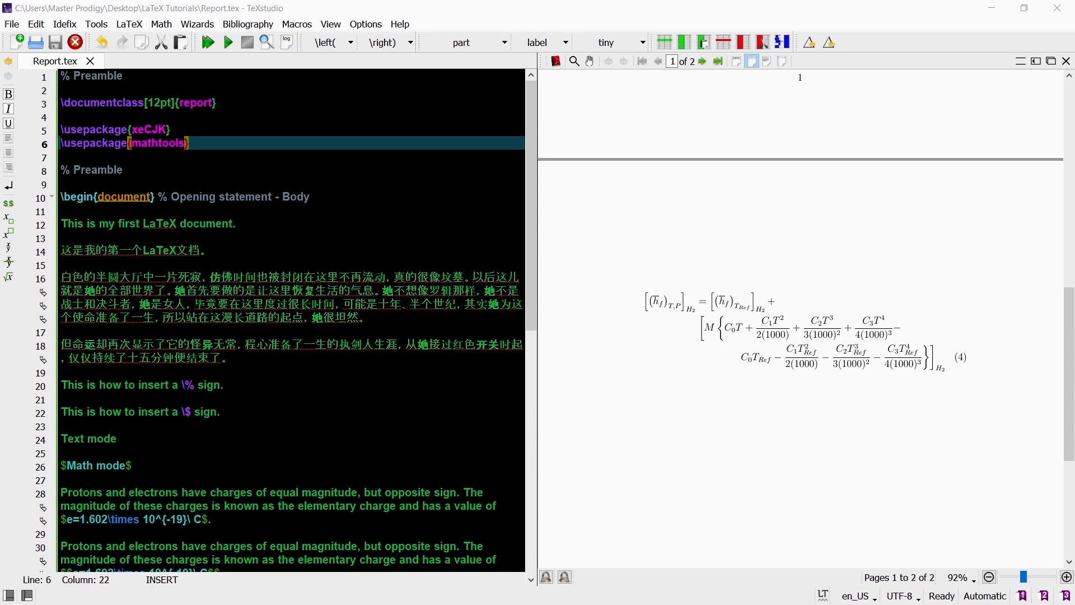
scroll(294, 336, down, 4)
scroll(294, 336, down, 4)
scroll(295, 337, down, 3)
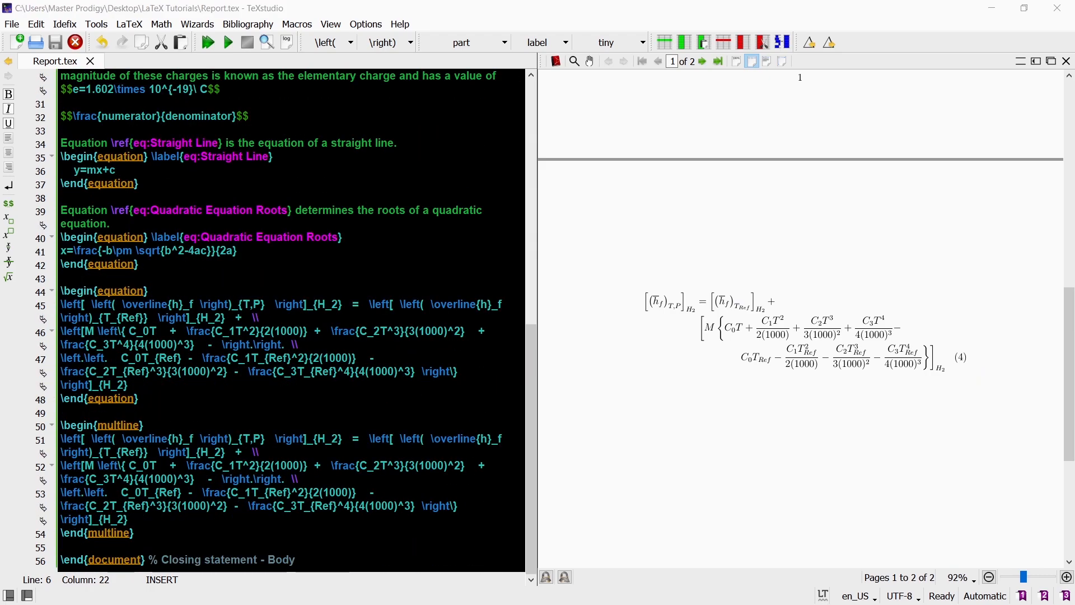
Step: Paste the numbered align derivation of x_rms after the multline block and compile it as equations (5)–(9)
click(158, 532)
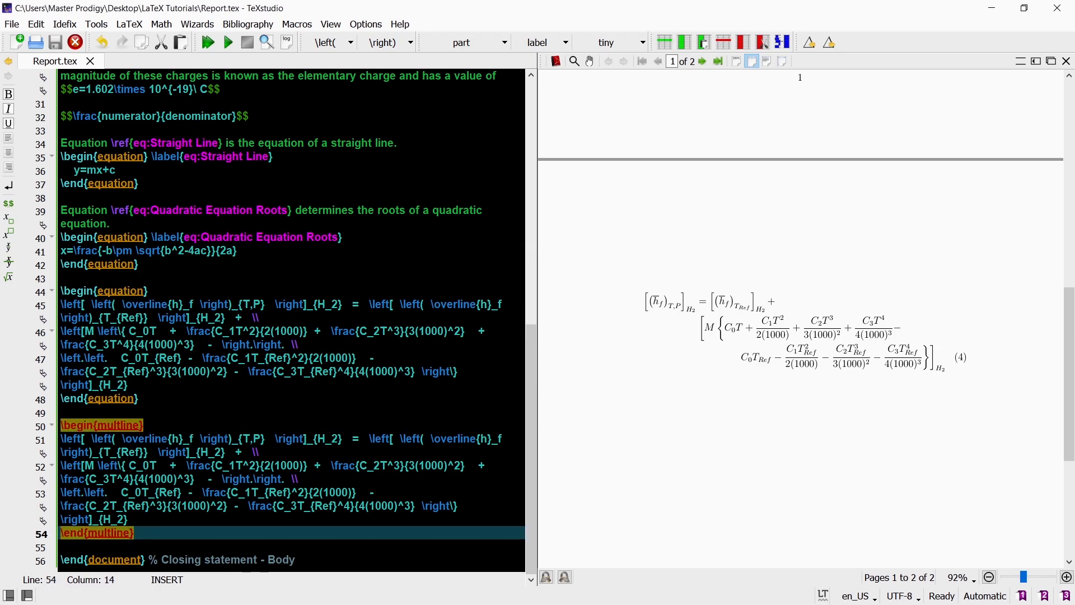
key(Return)
key(Return)
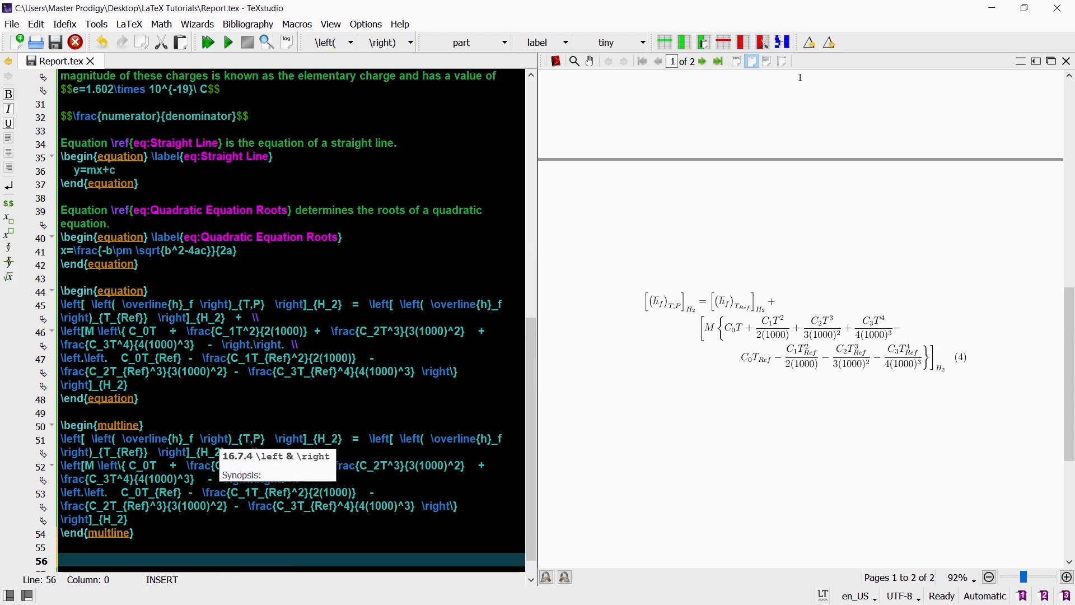
key(ctrl+v)
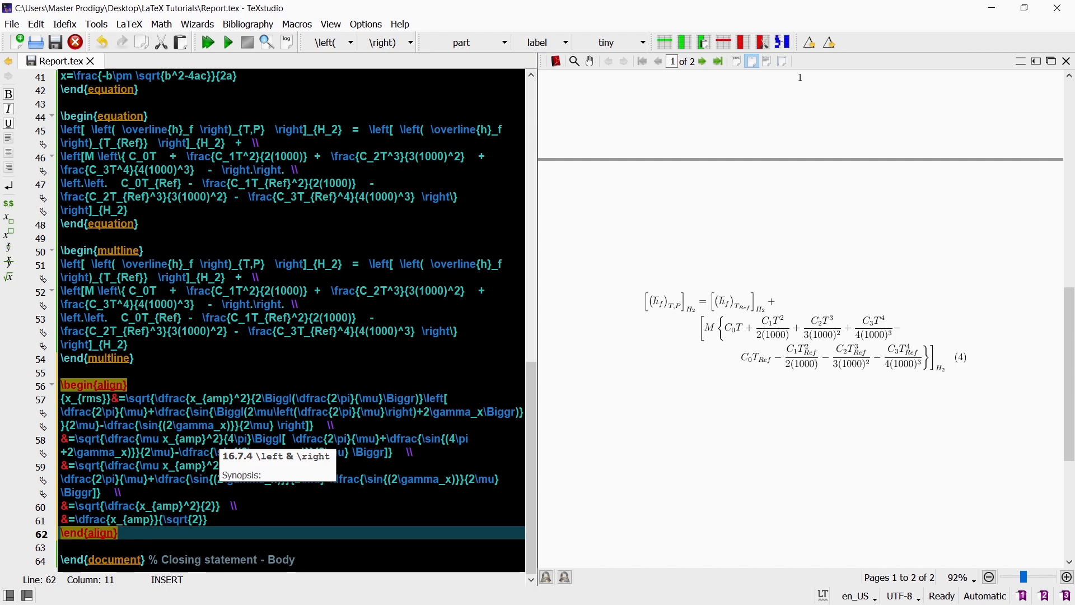
key(F5)
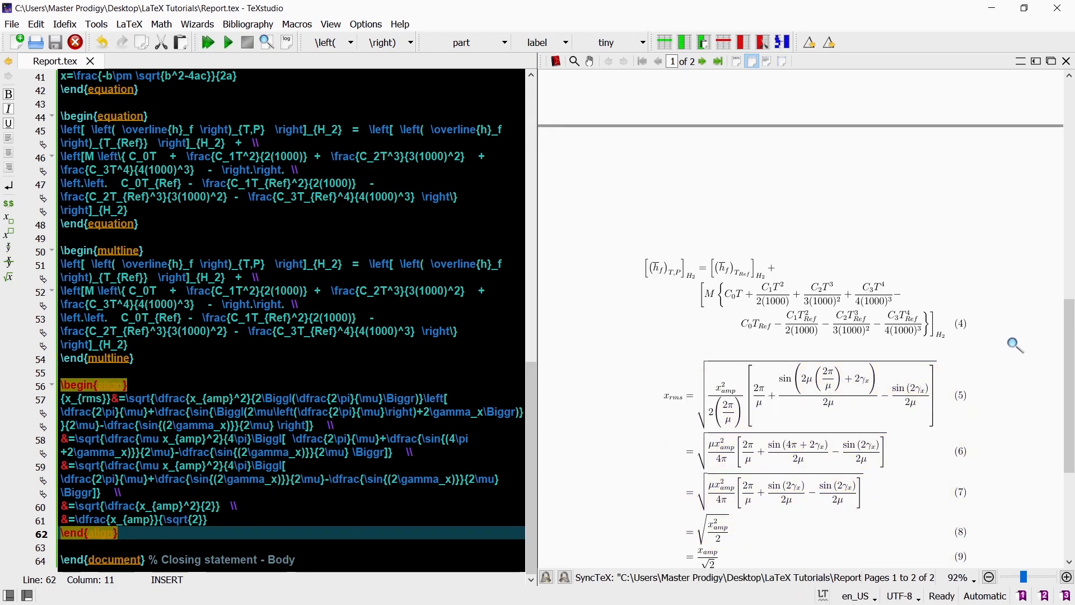
scroll(1015, 345, down, 4)
drag(691, 292, 807, 488)
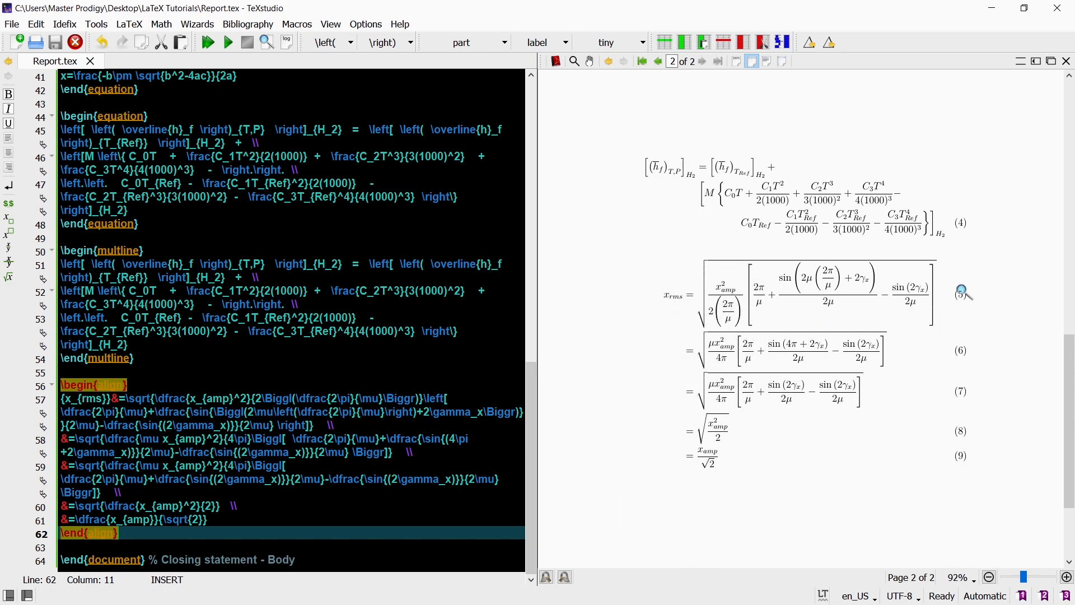
drag(964, 299, 961, 454)
Step: Duplicate the align block below as an unnumbered align* version and recompile to three pages
key(ctrl+c)
key(End)
key(Return)
key(Return)
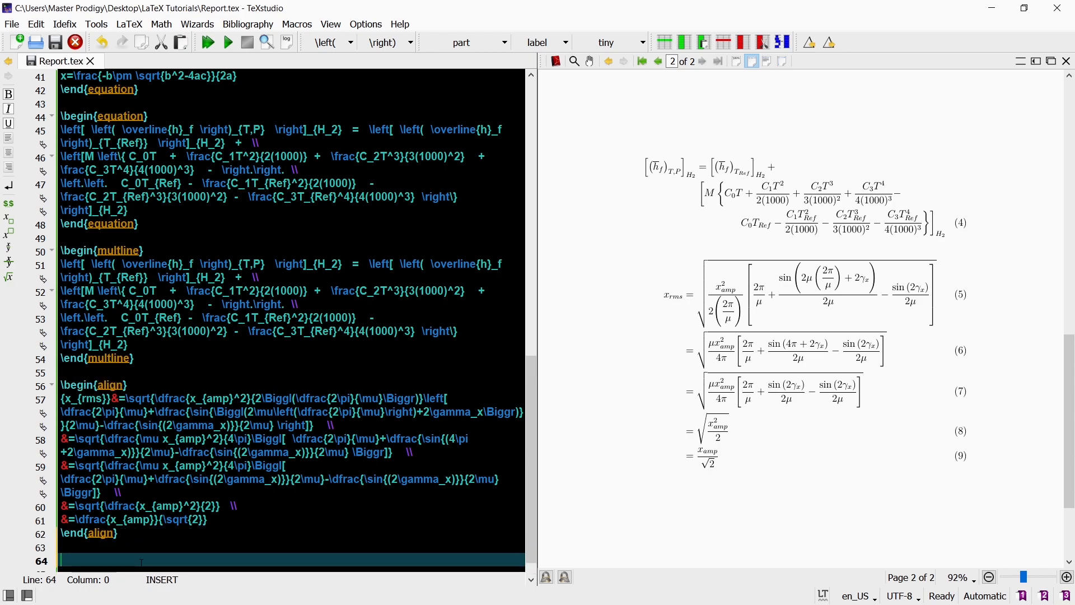
key(ctrl+v)
text(*)
key(F5)
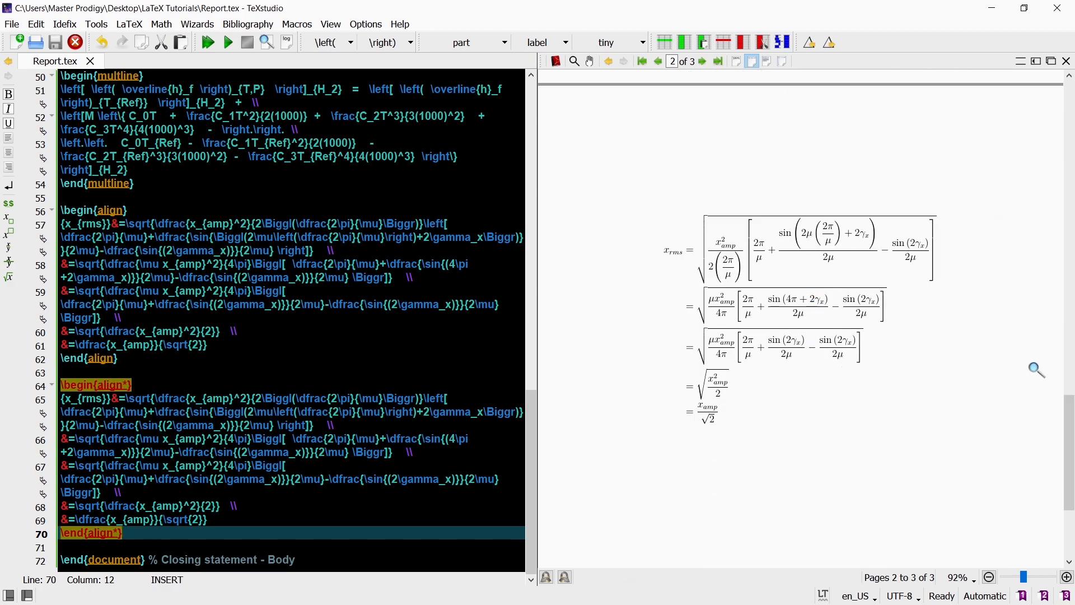
scroll(294, 336, up, 15)
Step: Add \usepackage{lipsum} and a \lipsum line after the dollar-sign sentence, recompiling to four pages of dummy text
click(189, 143)
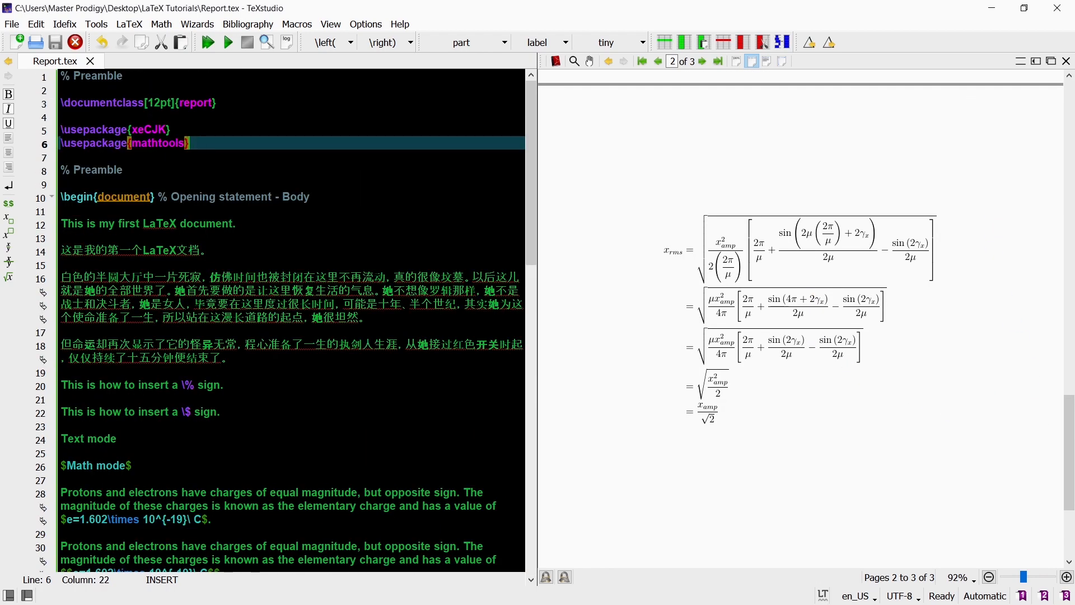
key(Return)
text(\usepa)
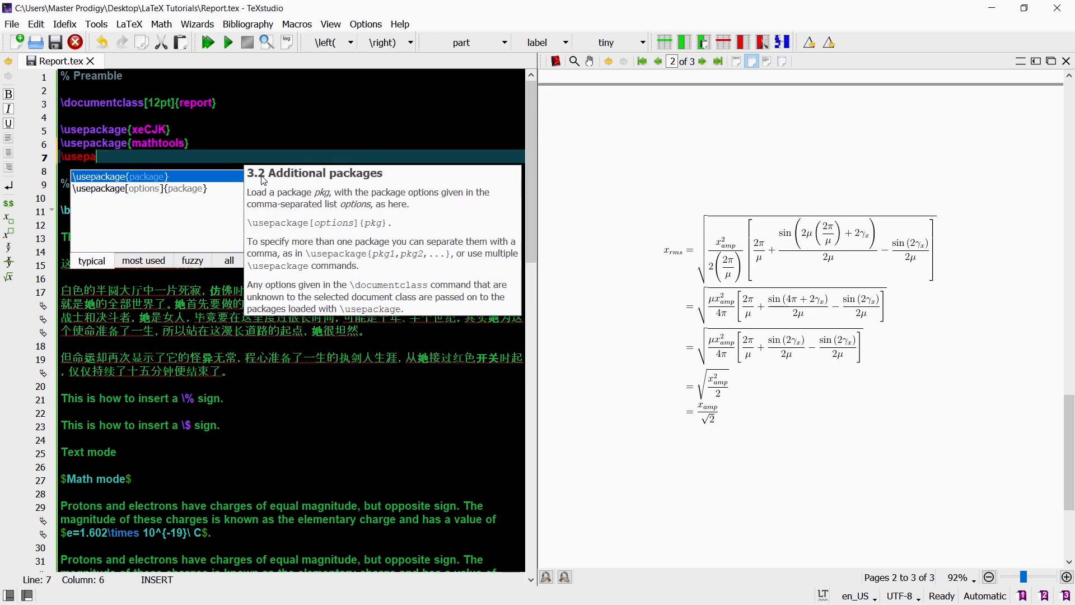
text(ckage{)
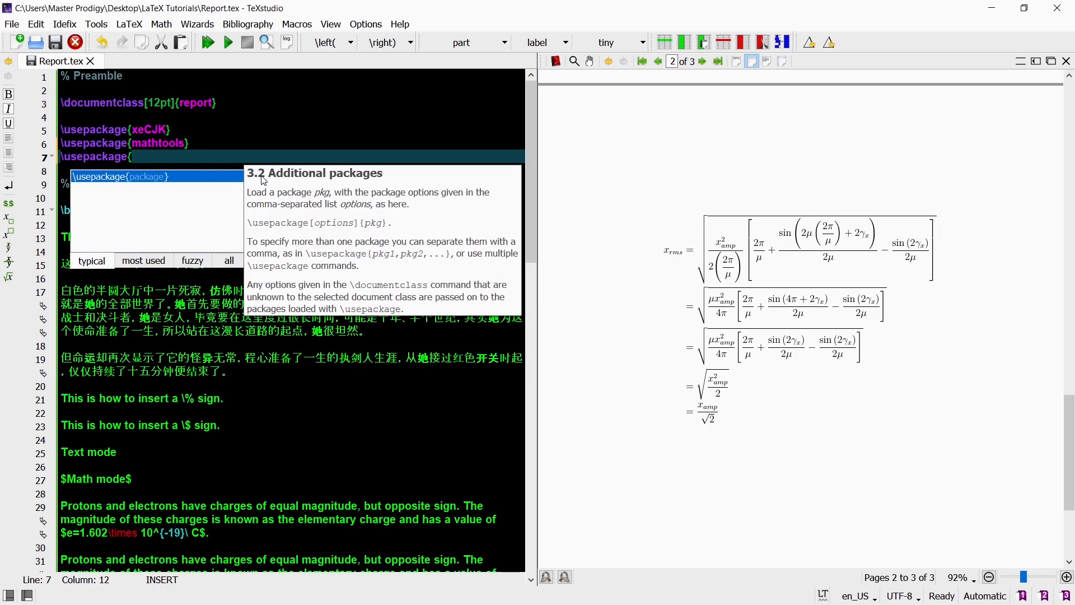
text(lipsum)
key(Return)
key(Return)
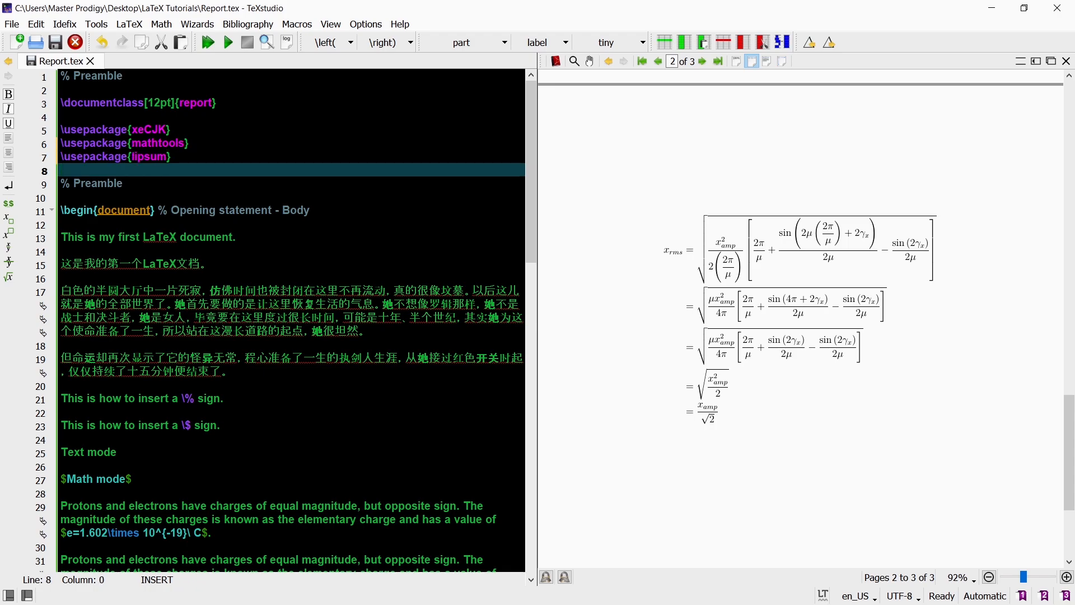
click(336, 425)
key(Return)
key(Return)
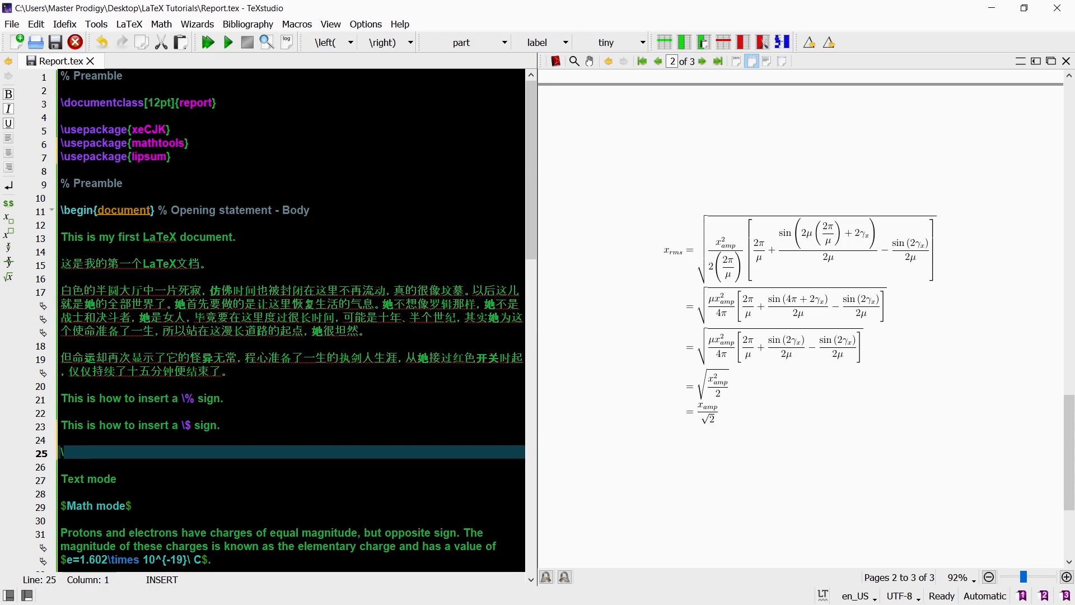
text(\lipsum)
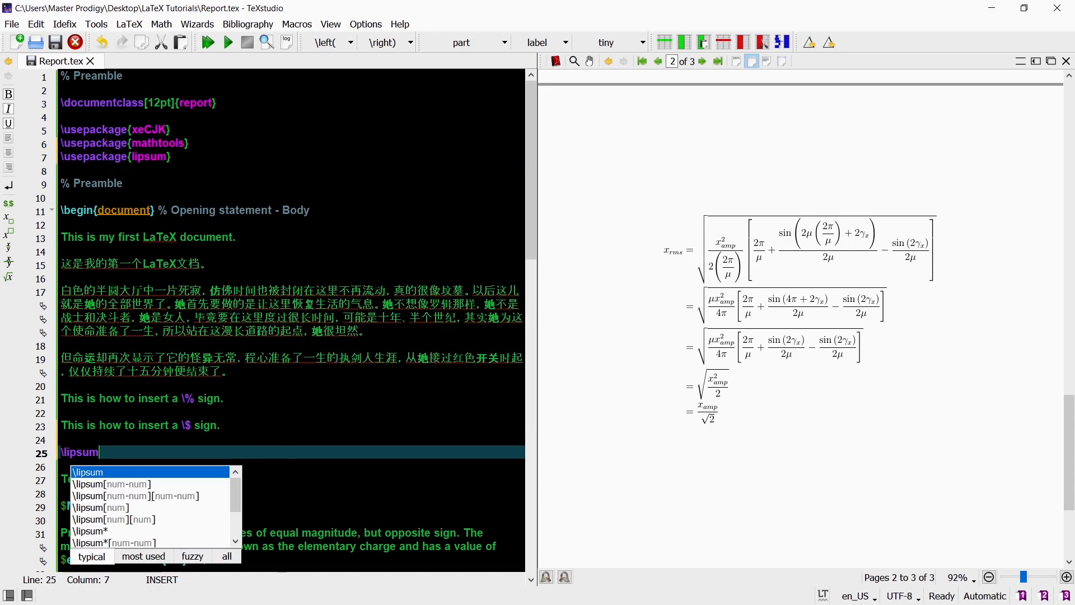
key(F5)
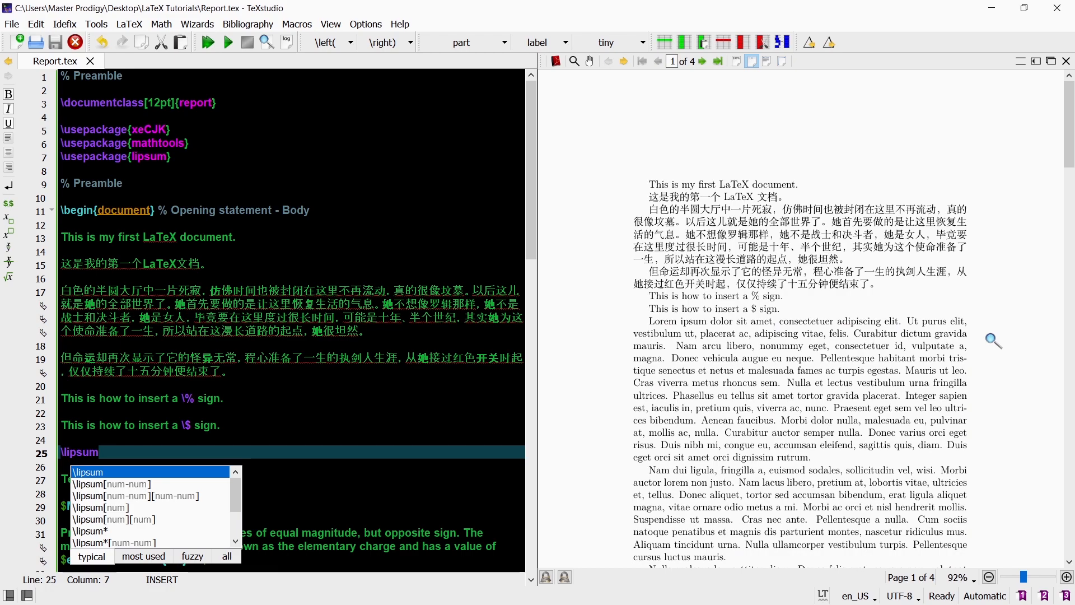
drag(673, 321, 715, 324)
scroll(1007, 360, down, 1)
scroll(1006, 359, down, 3)
scroll(1007, 359, down, 3)
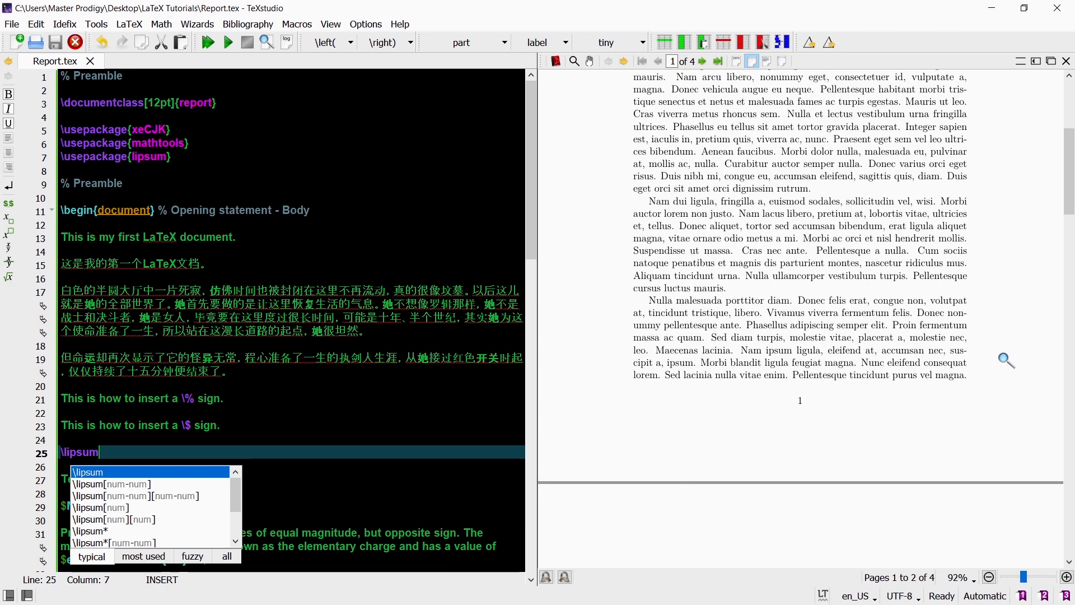
scroll(1007, 359, down, 3)
scroll(1007, 360, down, 3)
scroll(1007, 360, down, 3)
scroll(1007, 360, down, 3)
scroll(1007, 360, down, 3)
scroll(1006, 360, down, 3)
scroll(1007, 360, down, 3)
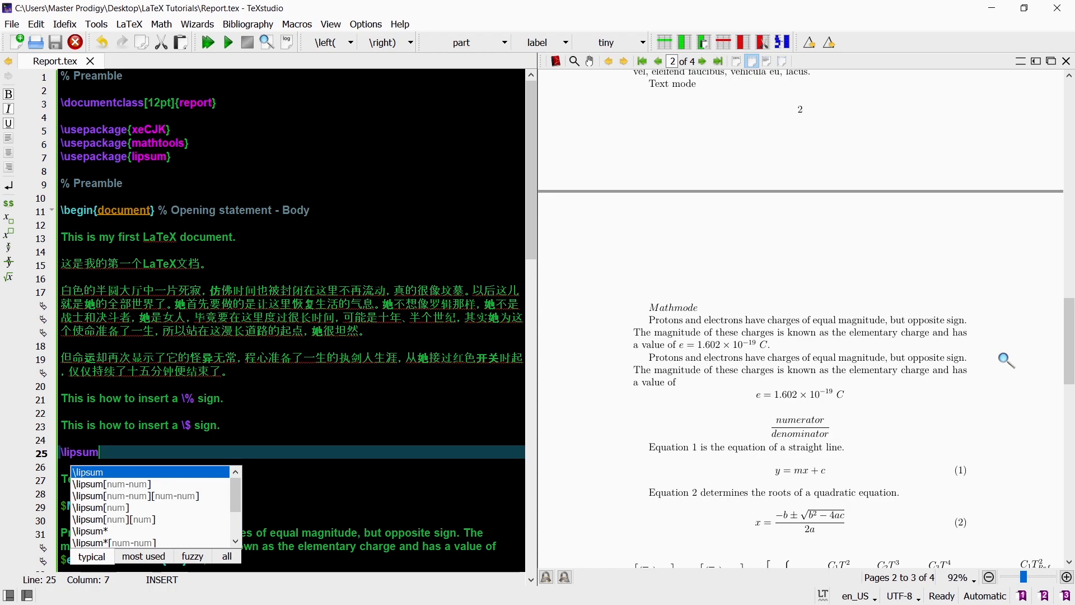
scroll(1007, 361, down, 1)
scroll(1007, 361, down, 3)
scroll(1006, 359, down, 3)
scroll(1007, 359, down, 3)
scroll(1006, 360, down, 3)
scroll(1007, 360, up, 5)
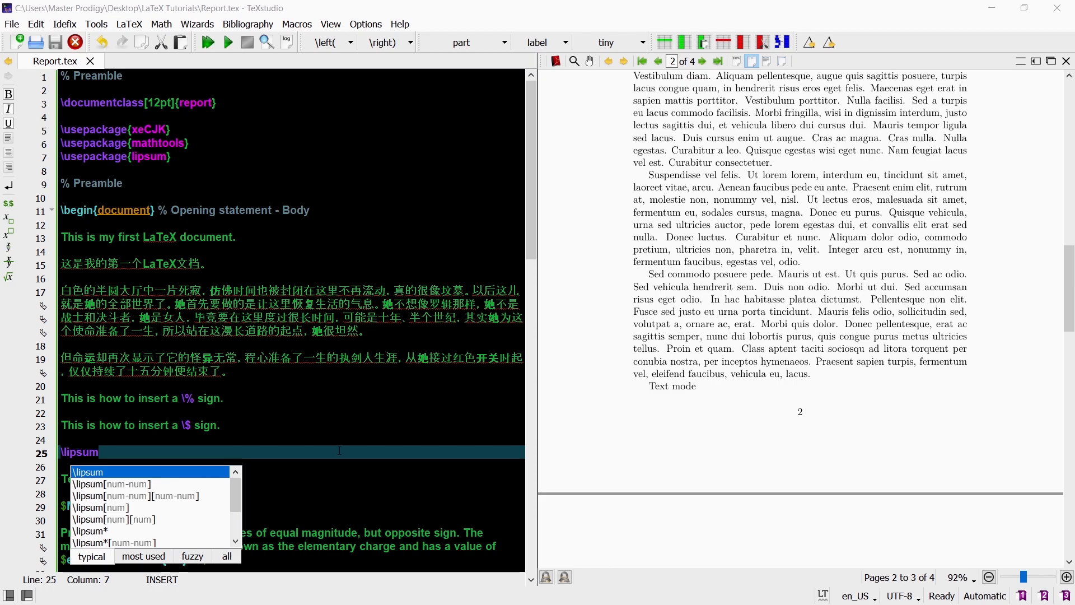
scroll(338, 451, down, 3)
scroll(338, 451, down, 5)
scroll(339, 451, down, 5)
scroll(339, 452, down, 5)
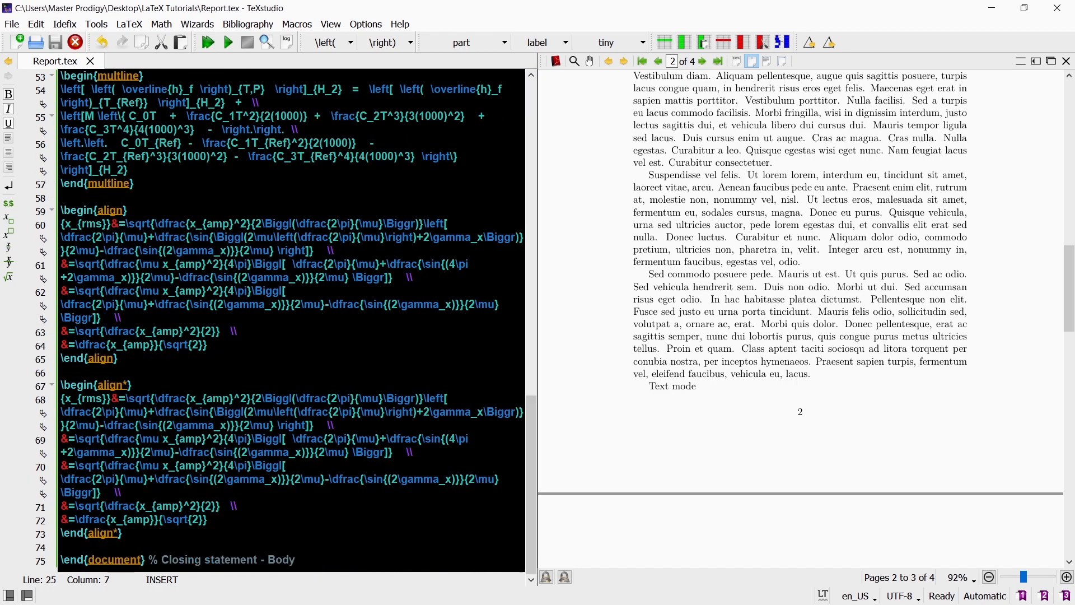
Step: Begin a \begin{figure}[!ht] environment after the align* block with an \includegraphics[width=100mm] line
click(173, 533)
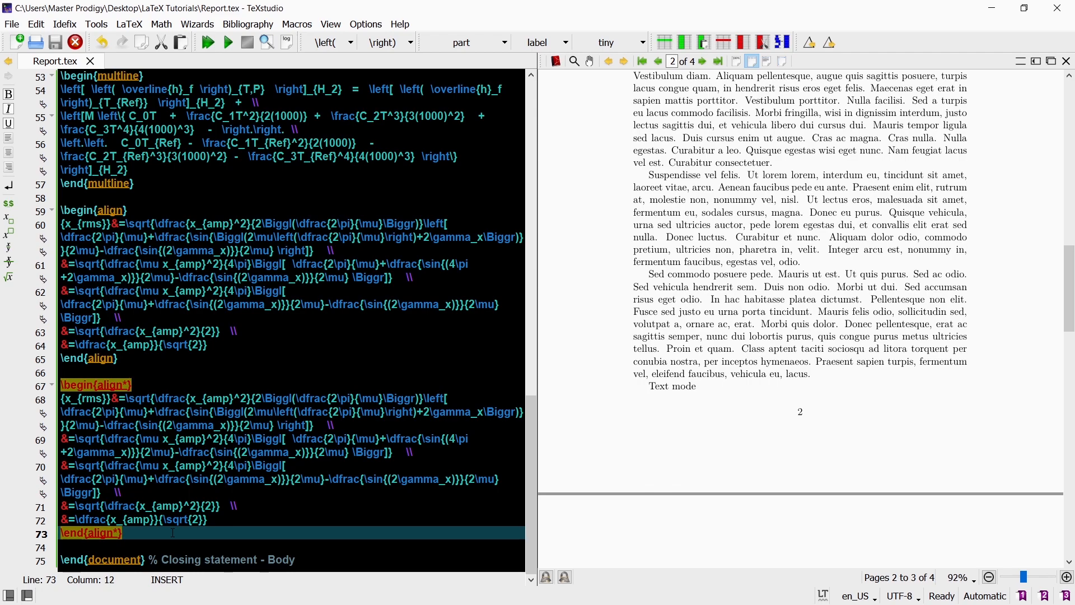
key(Return)
key(Return)
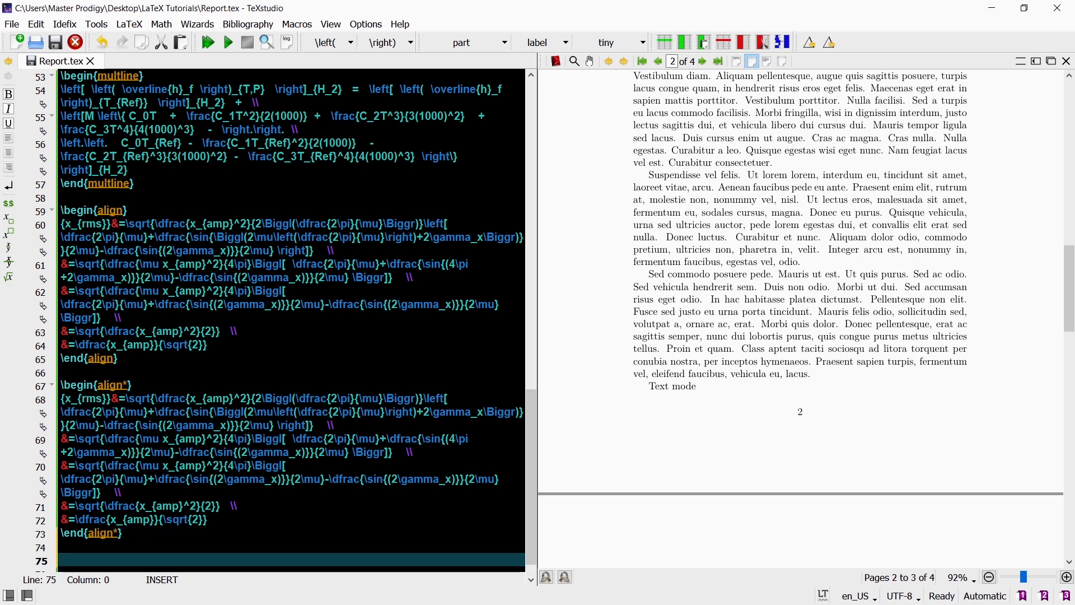
scroll(338, 452, down, 1)
text(egin{figure}[)
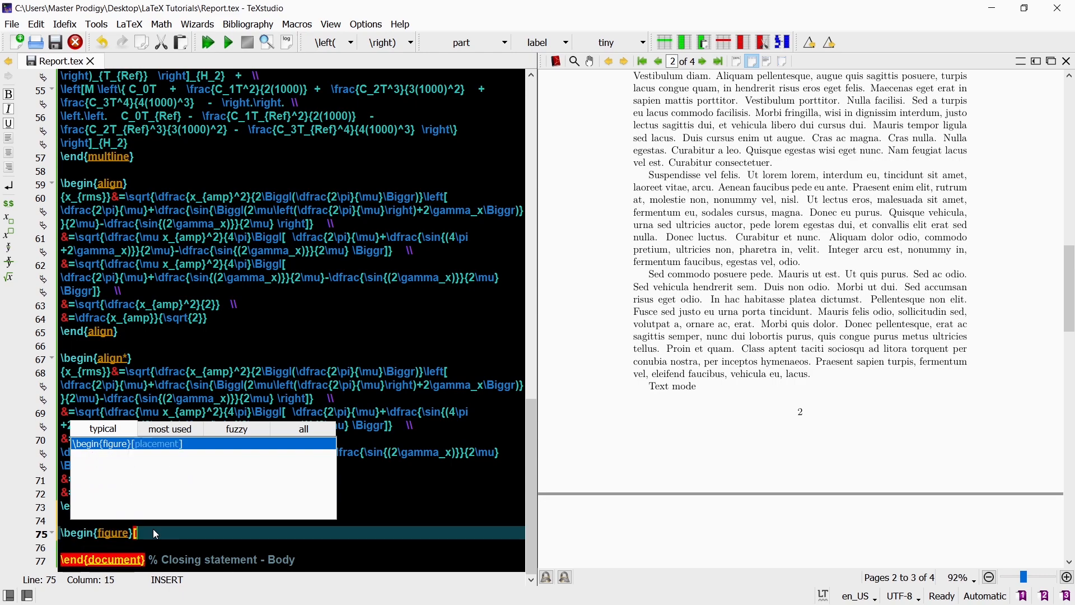
key(Escape)
text(!ht])
key(Return)
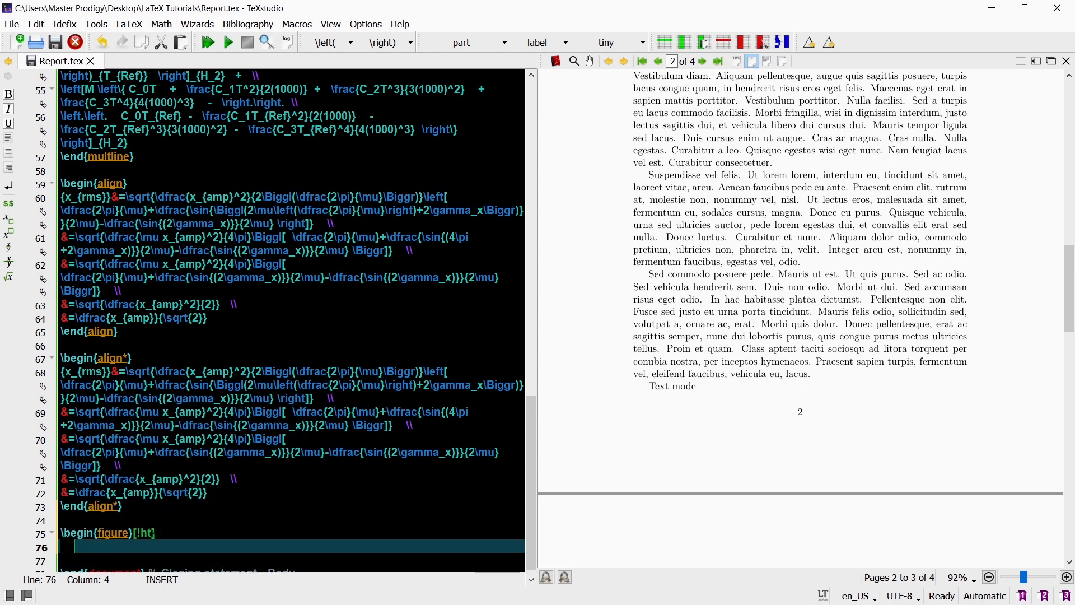
scroll(338, 451, down, 1)
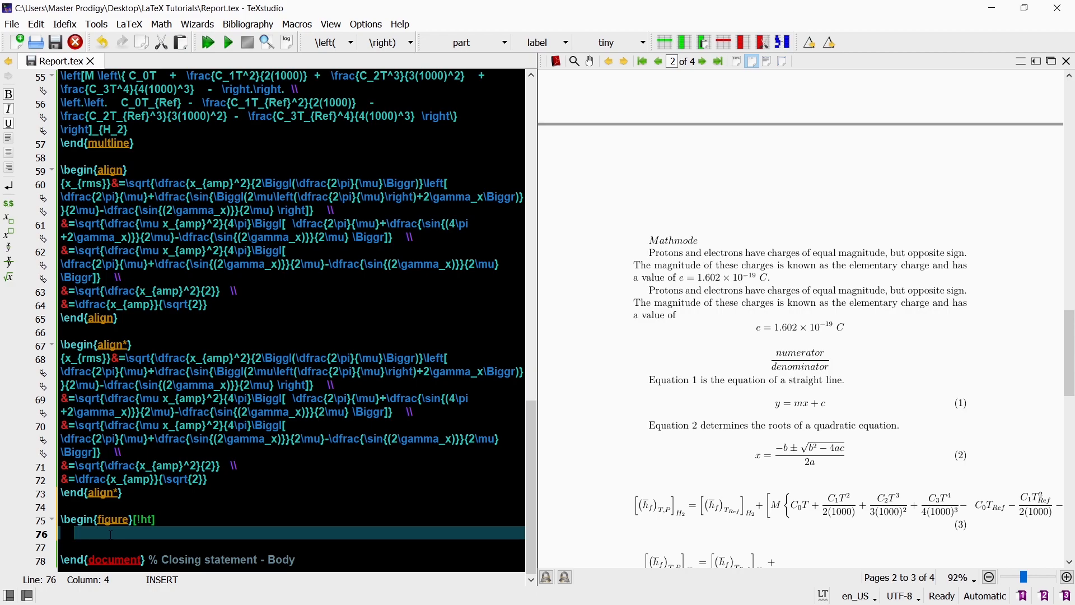
text(\include)
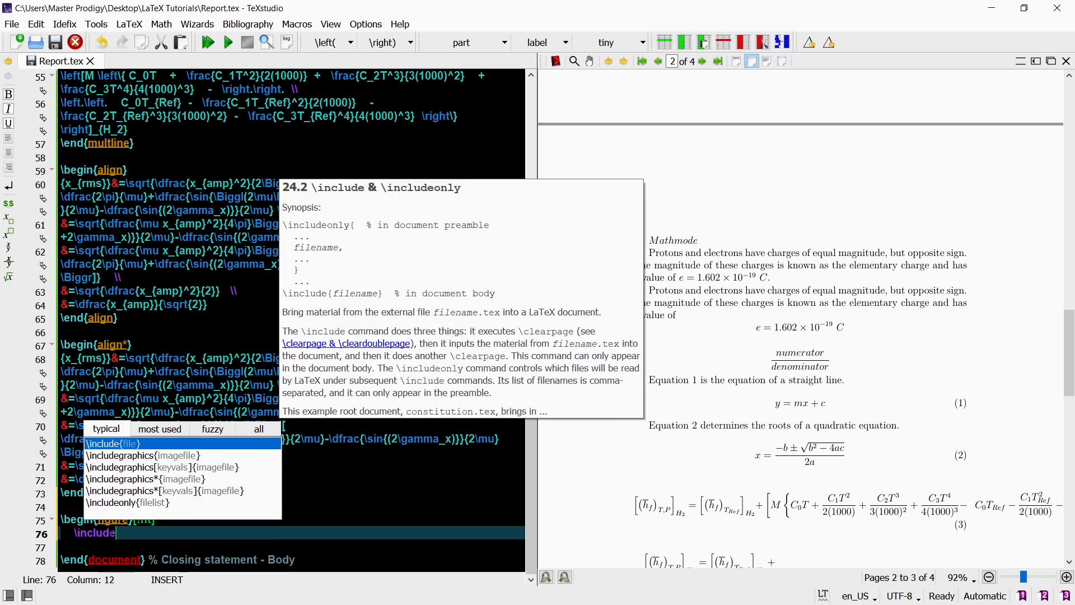
text(grap)
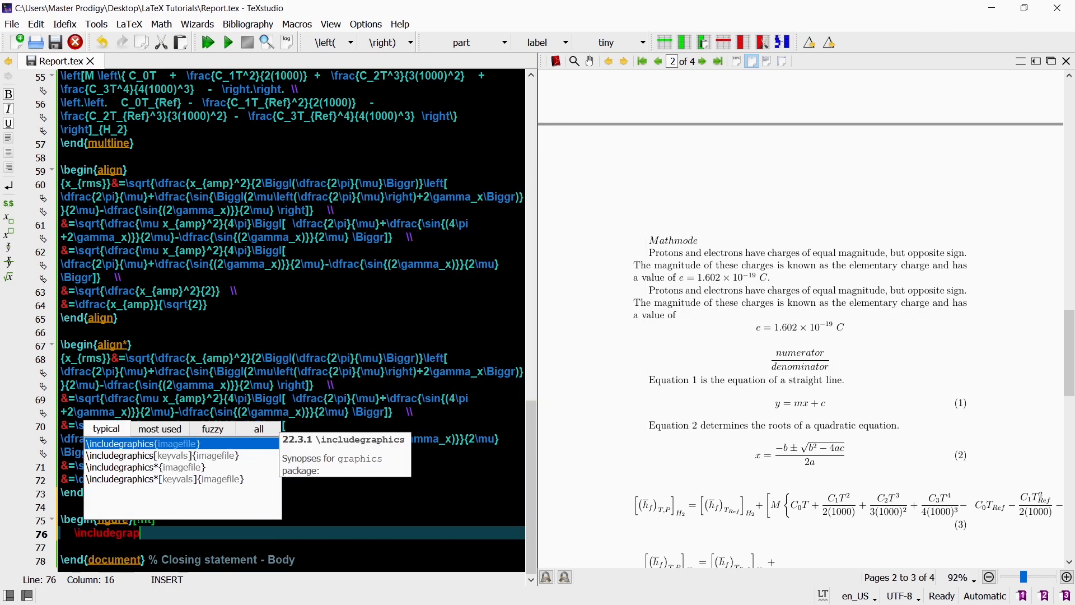
text(hics)
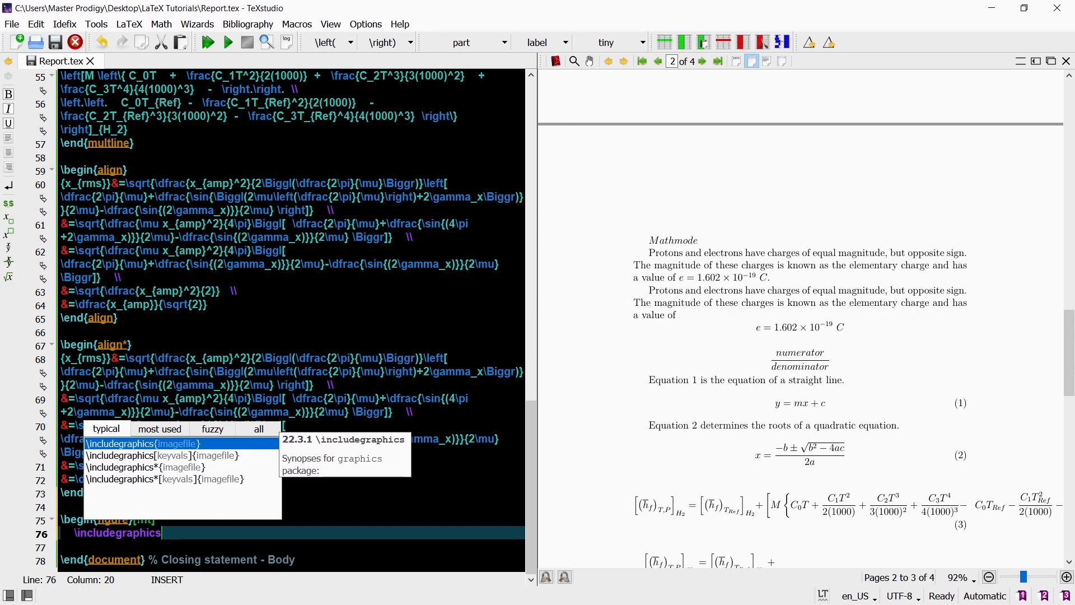
text([width)
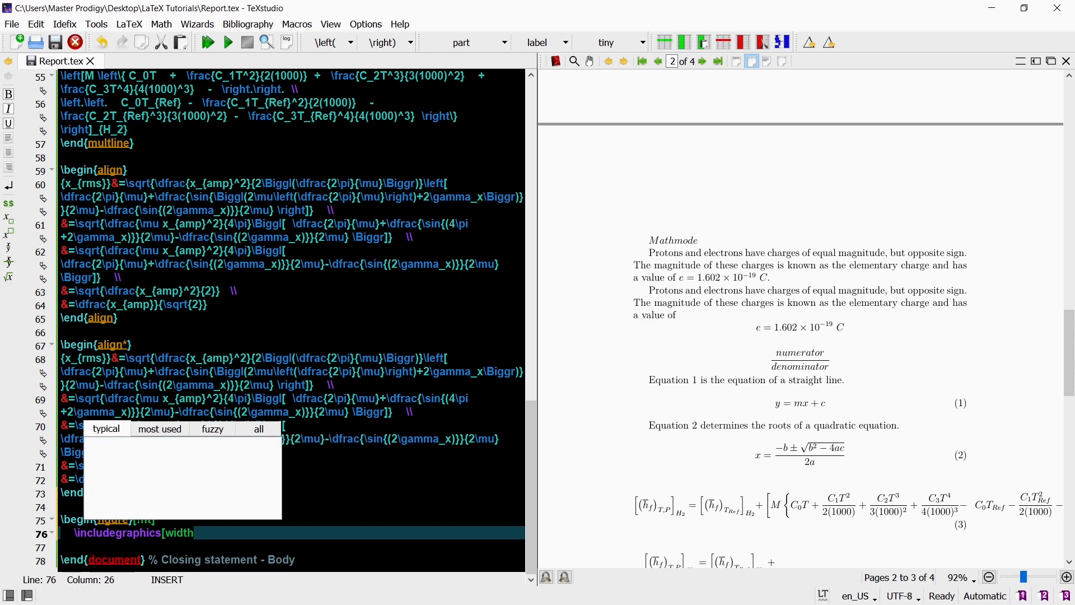
text(=100)
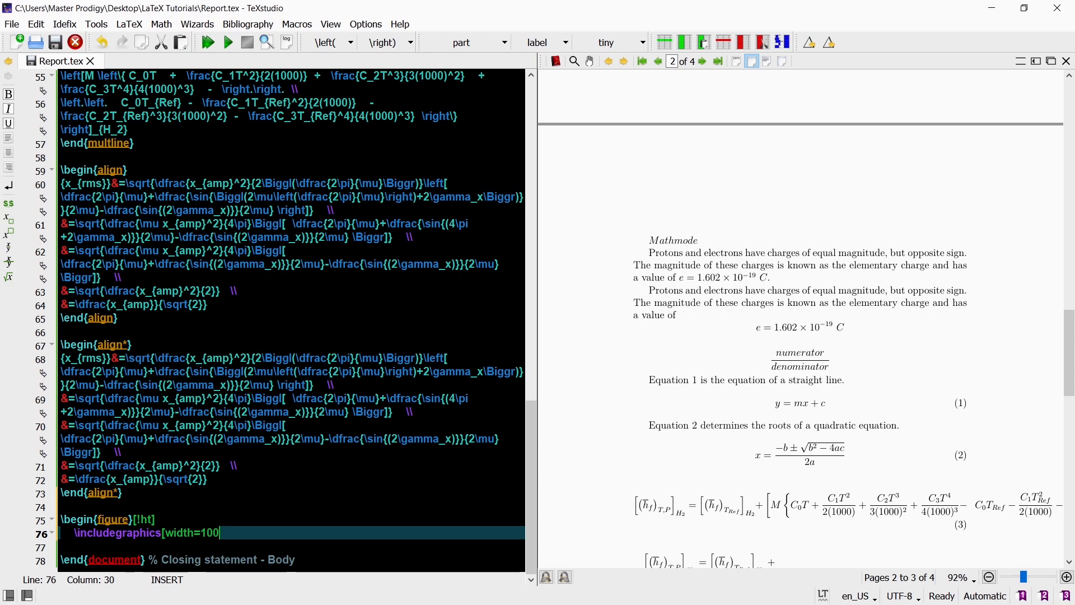
text(mm])
text({)
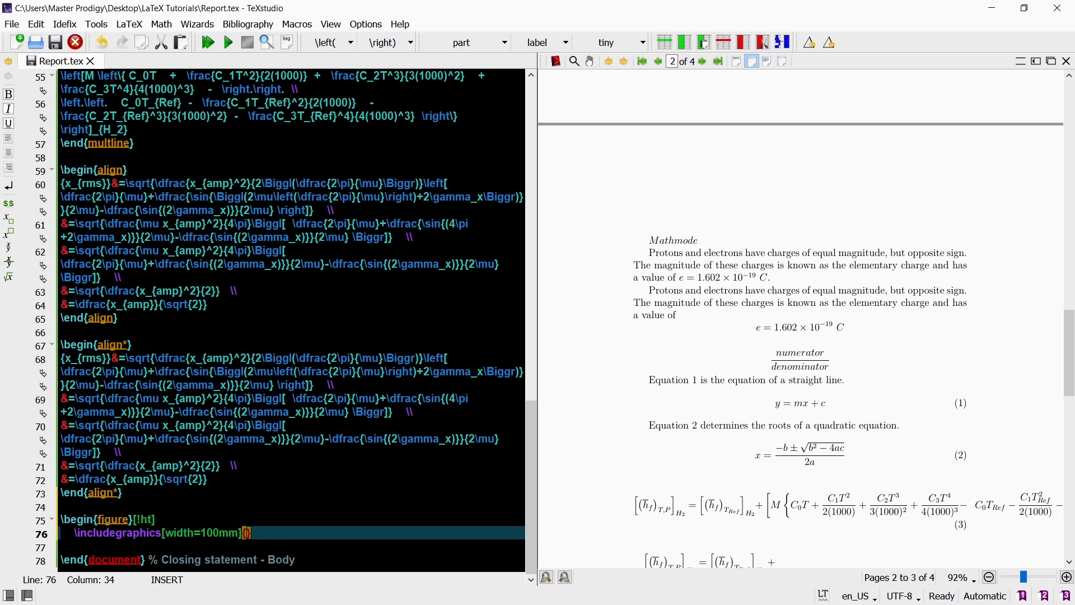
Step: Check the Pictures folder in File Explorer for Cat.jpg so the image path reads ./Pictures/Cat.jpg
key(alt+Tab)
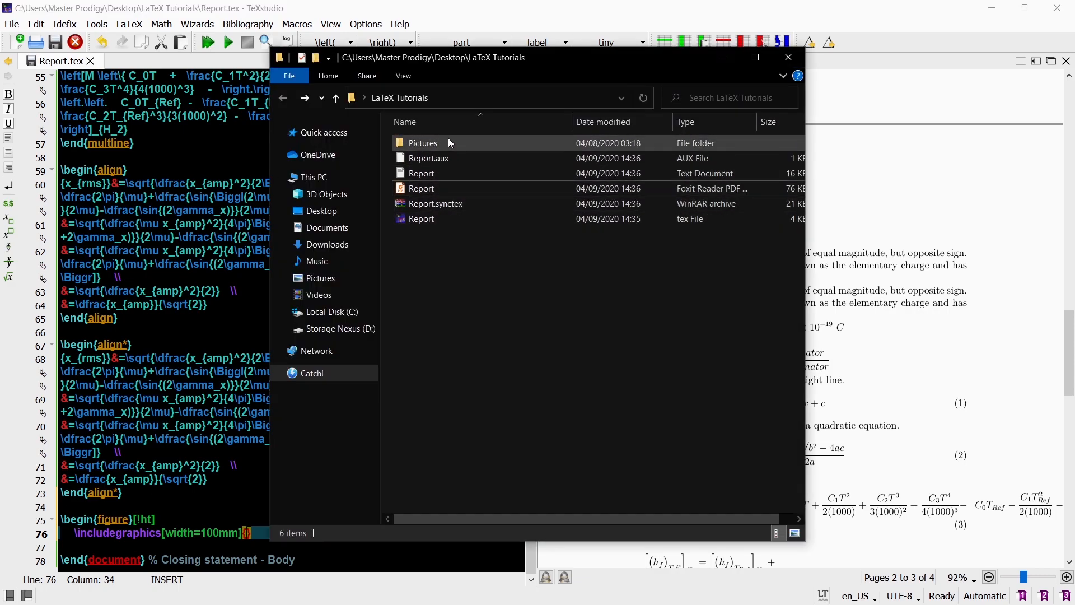
double_click(448, 144)
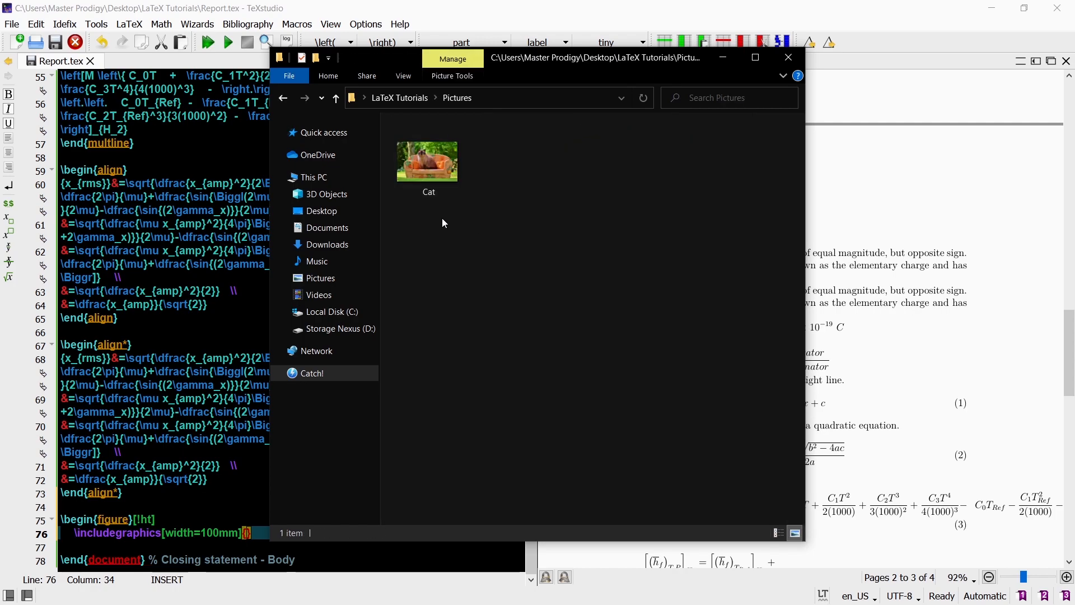
key(alt+Tab)
text(./Pictures/Cat.jpg)
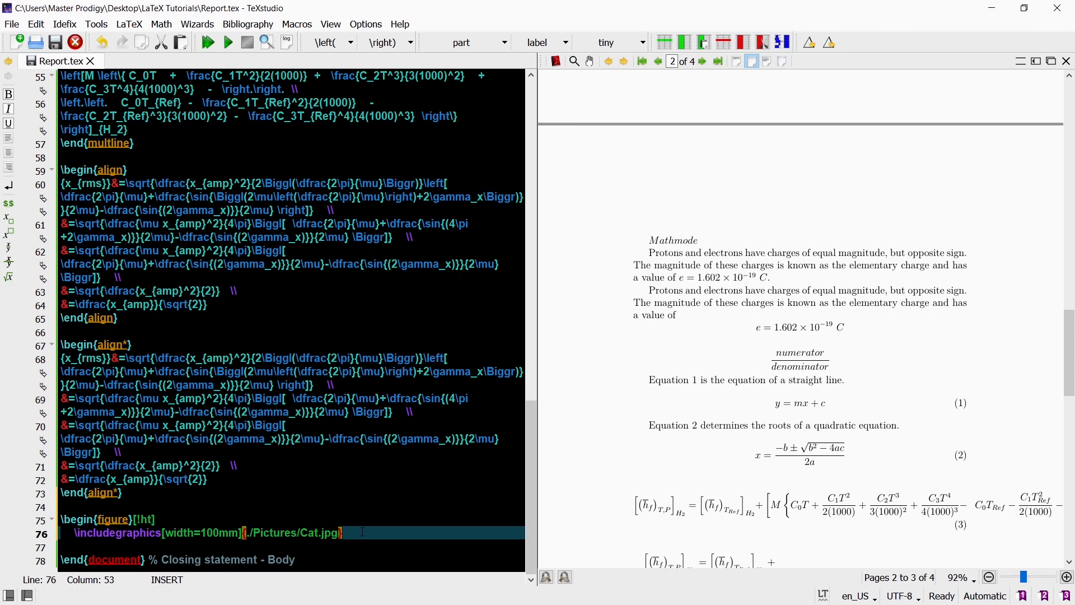
Step: Close the figure environment and compile to preview the cat image
key(Return)
text(\end{figure})
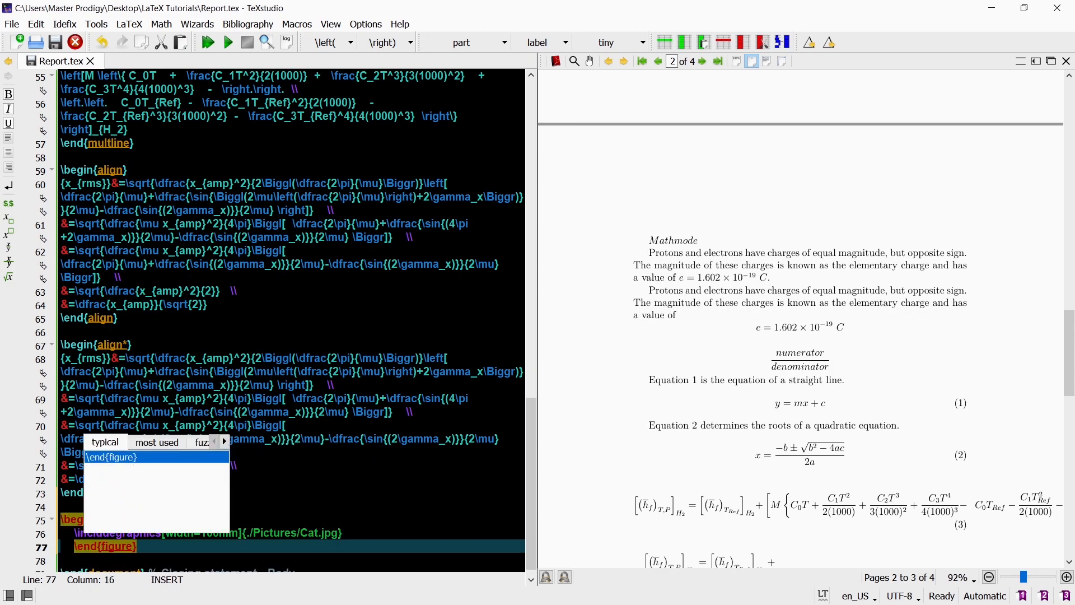
key(Escape)
click(210, 44)
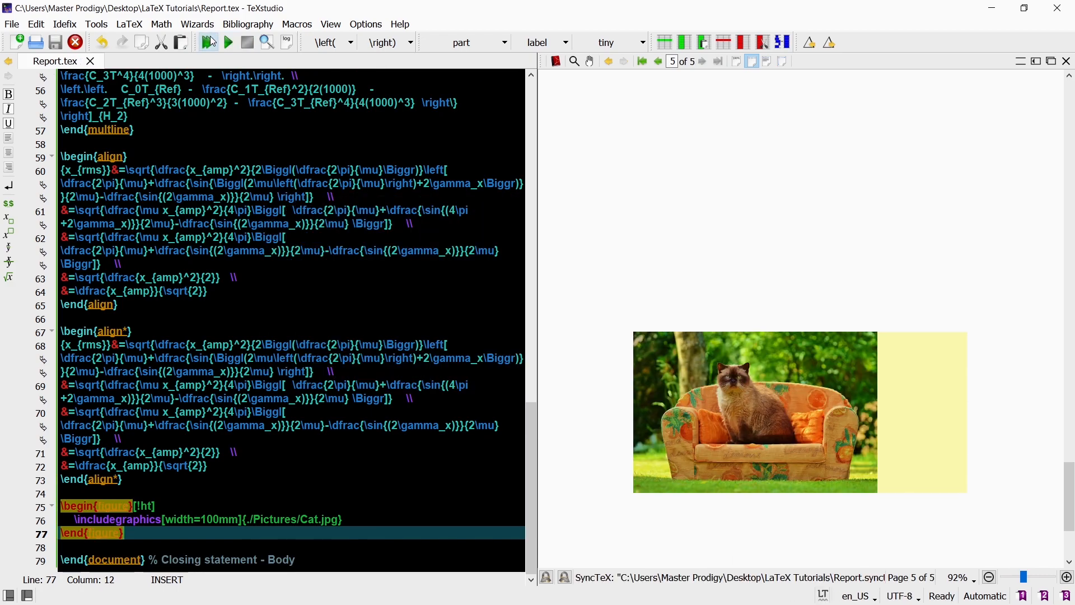
Step: Add \centering, a 'Grumpy Cat' caption and a fig:Grumpy Cat label inside the figure
click(156, 505)
key(Return)
text(\centering)
key(Escape)
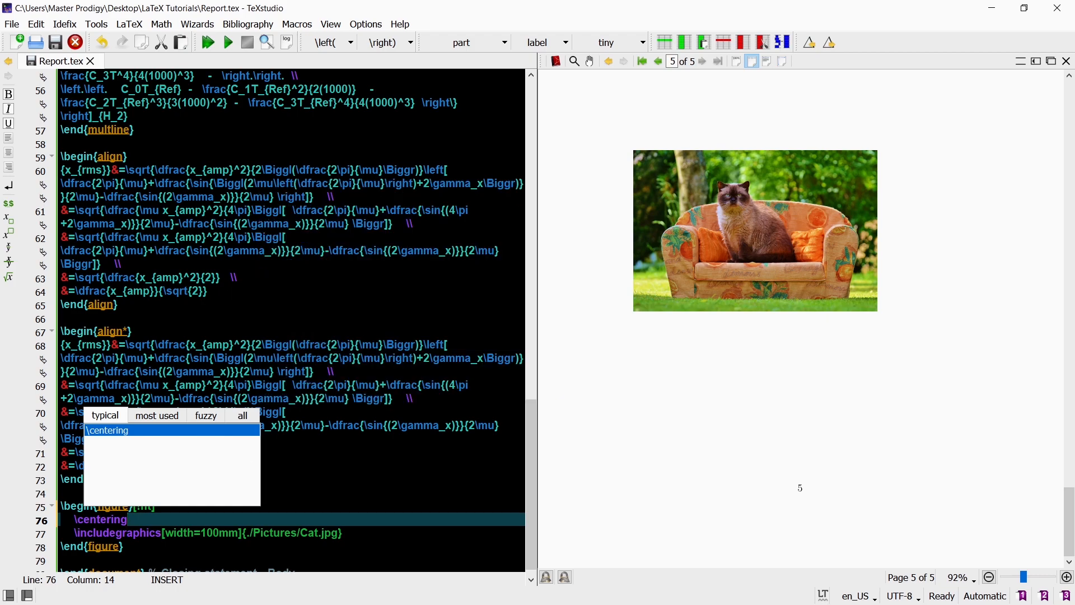
key(Down)
key(End)
key(Return)
text(caption{Grumpy)
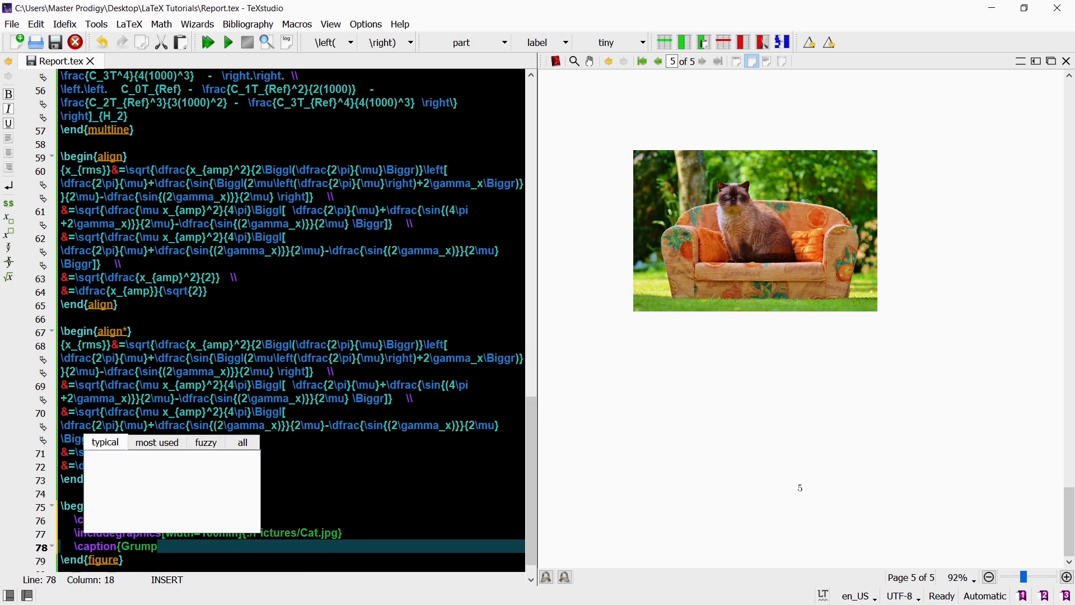
text( Cat})
key(Return)
text(\lab)
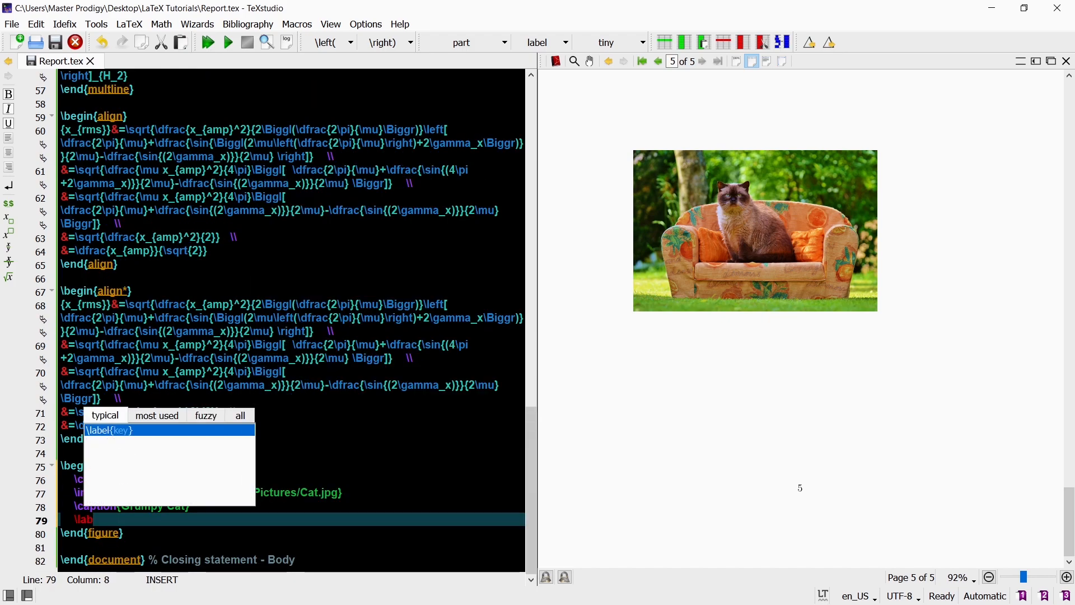
text(el{fig:)
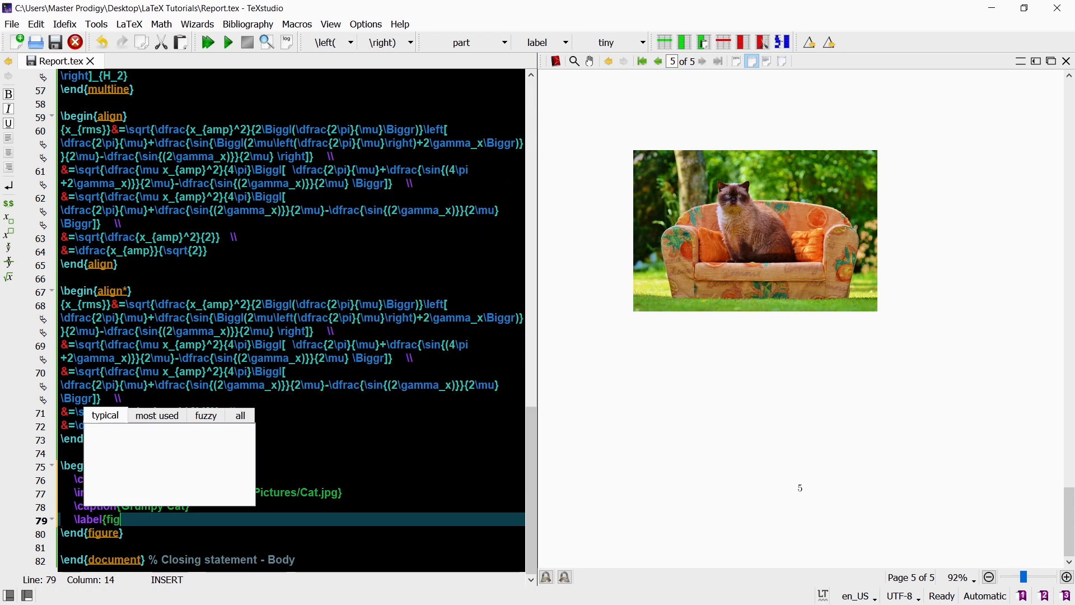
text(Grumpy Cat})
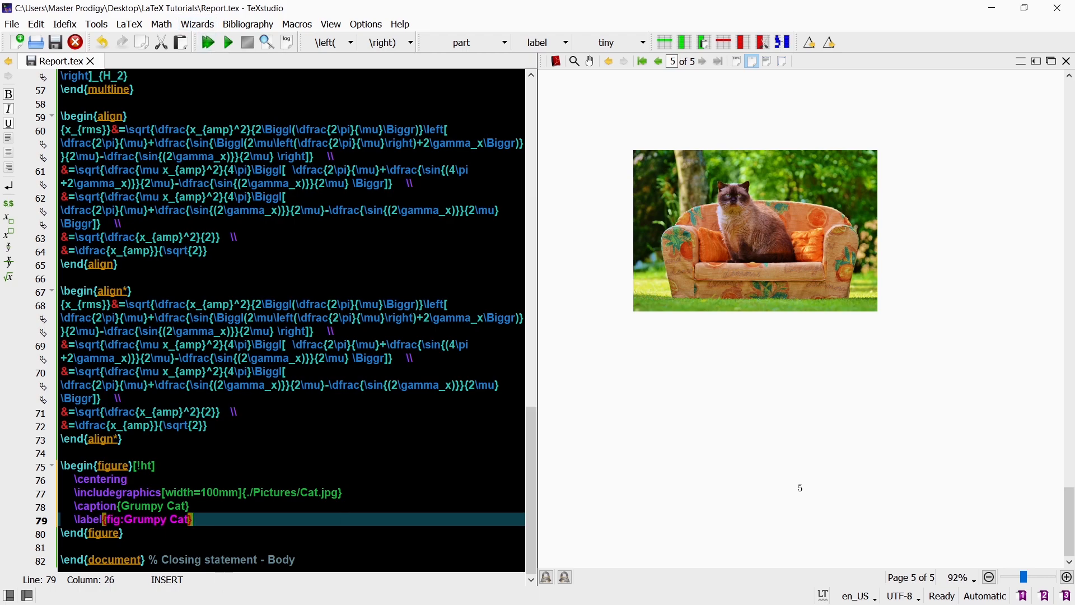
click(205, 532)
Step: Paste the \ref sentence below the figure and compile so it reads 'From figure 1, it is evident that the cat is grumpy.'
key(Return)
key(Return)
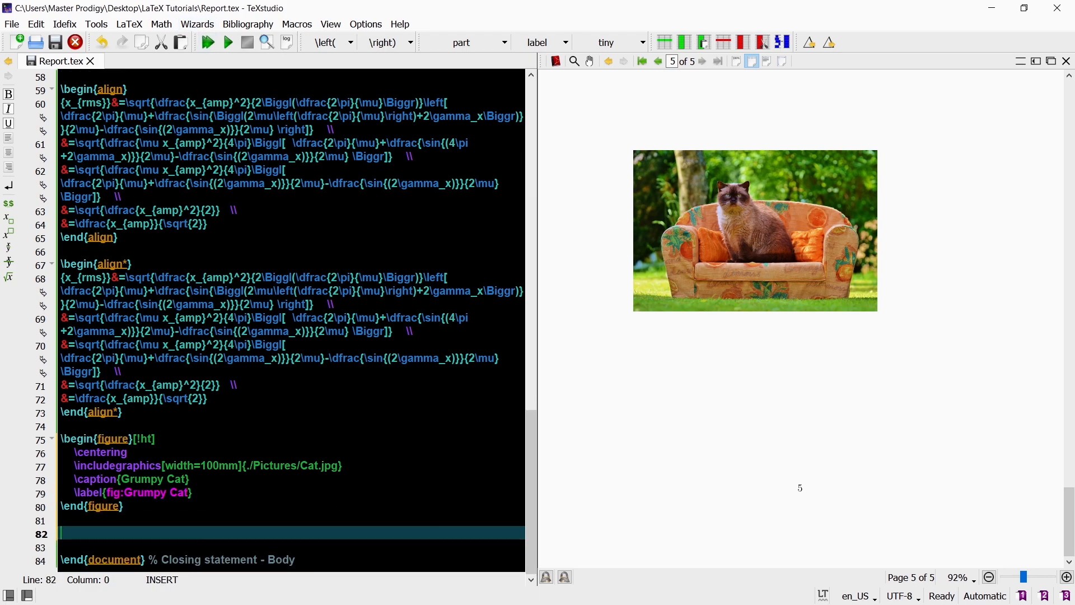
right_click(221, 388)
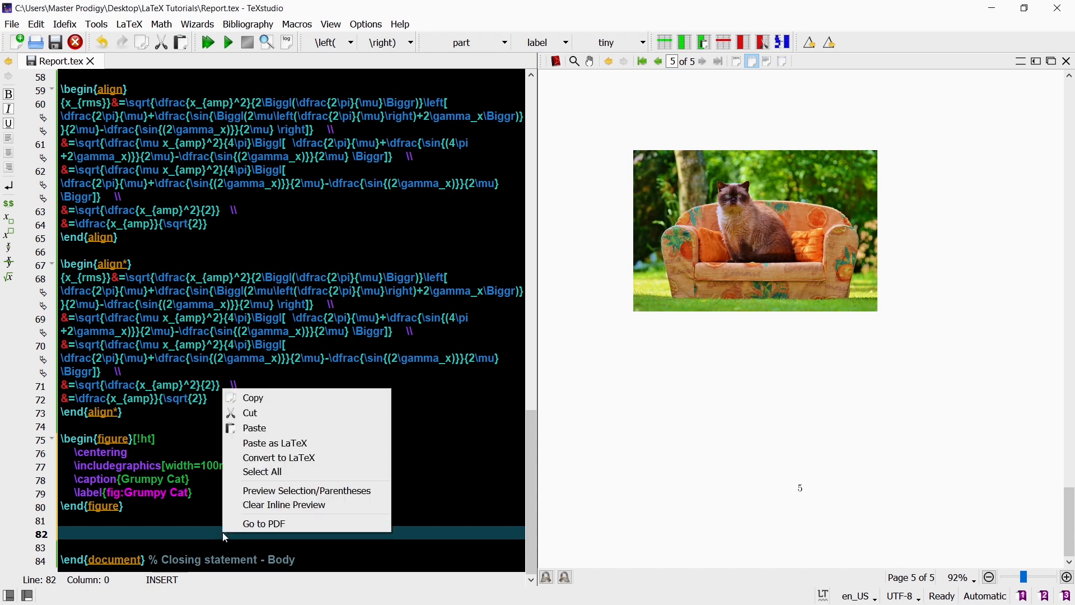
click(255, 420)
key(F5)
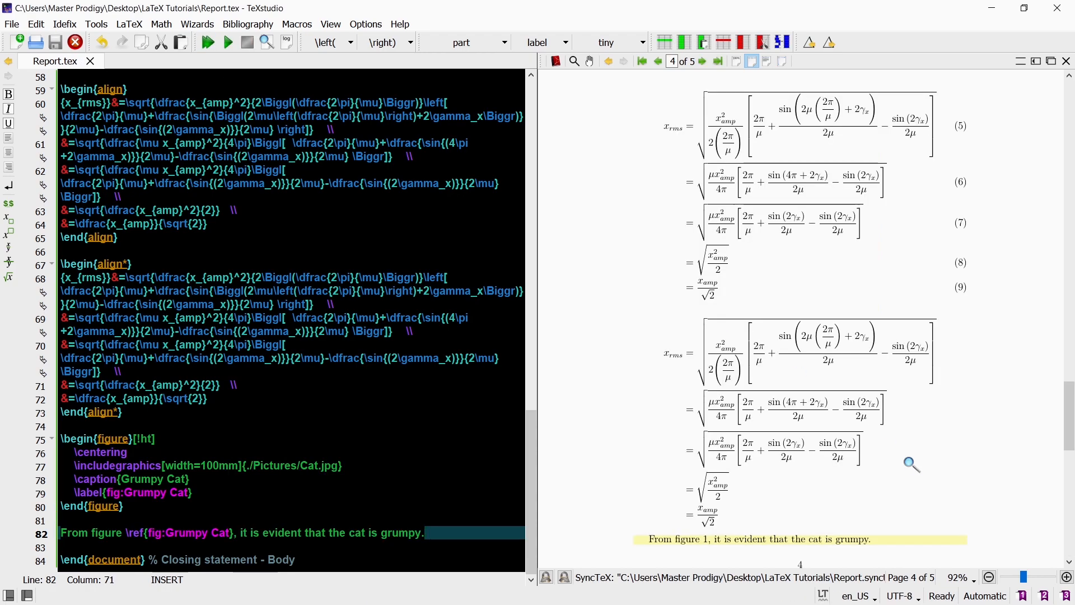
scroll(892, 433, up, 3)
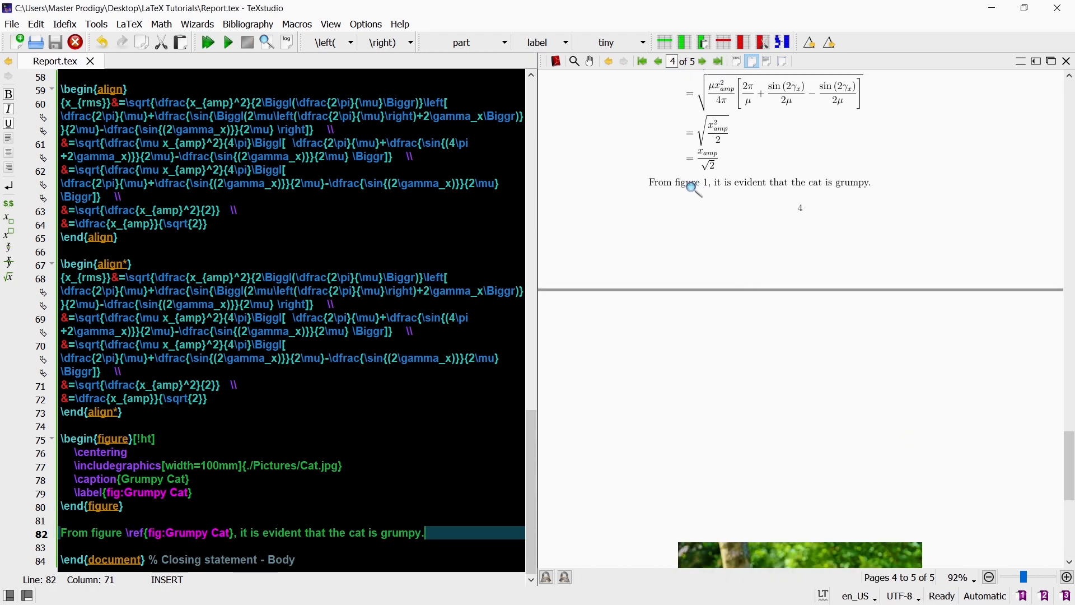
scroll(876, 266, down, 2)
scroll(875, 266, down, 3)
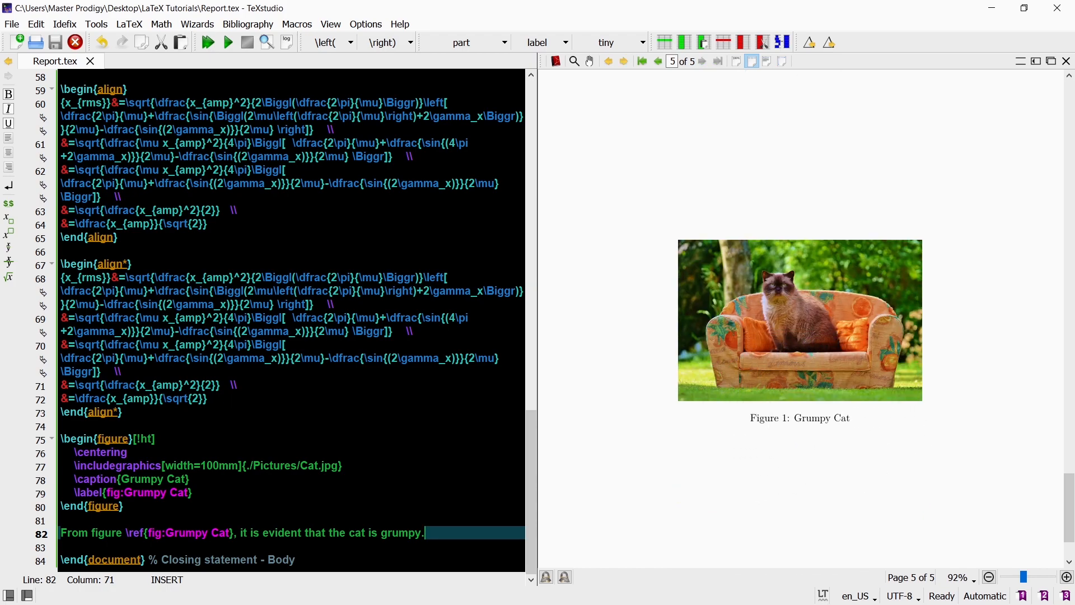
key(Return)
key(Return)
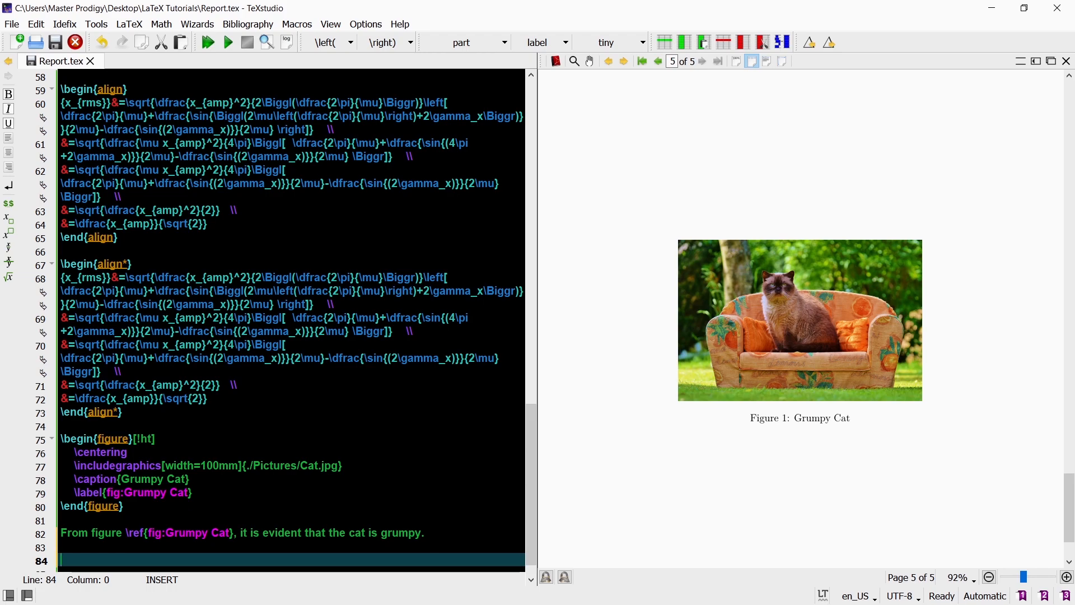
Step: Paste the ionization constants for water table block and add \usepackage{array} to the preamble
key(ctrl+v)
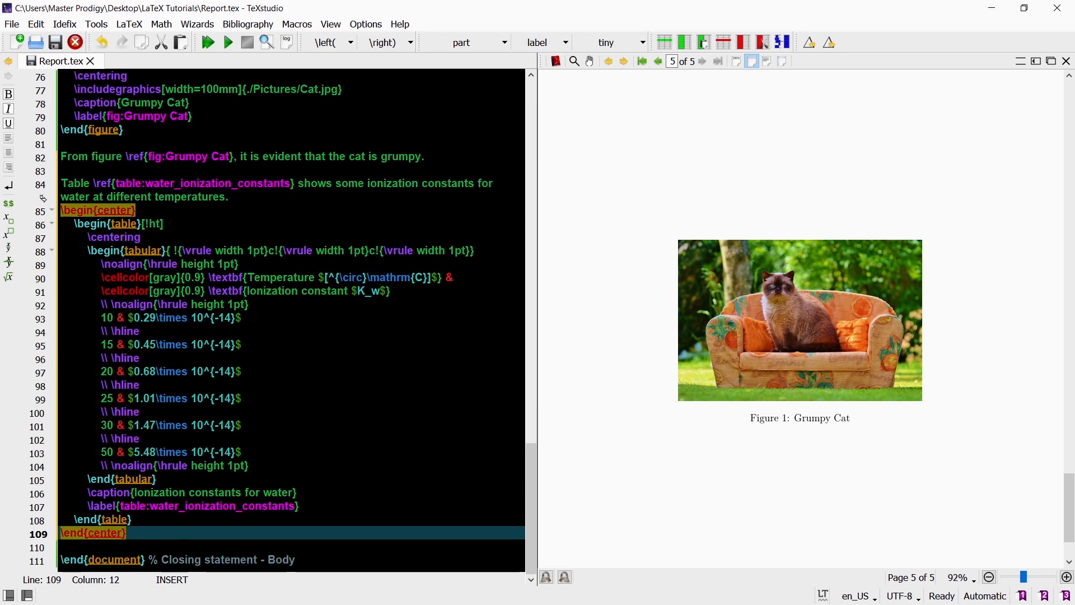
click(315, 546)
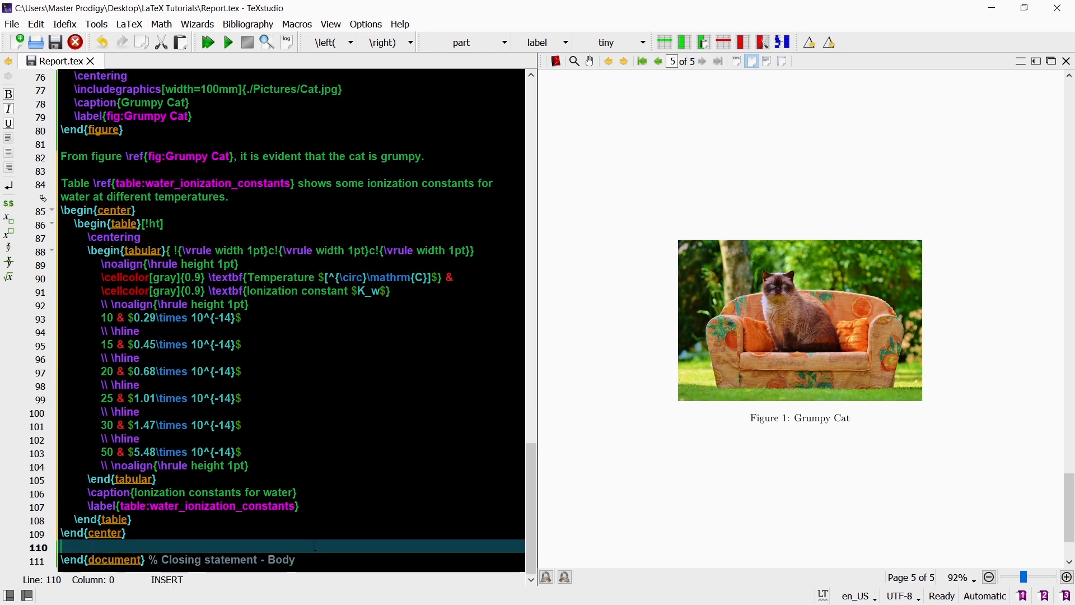
scroll(295, 336, up, 15)
click(170, 156)
key(Return)
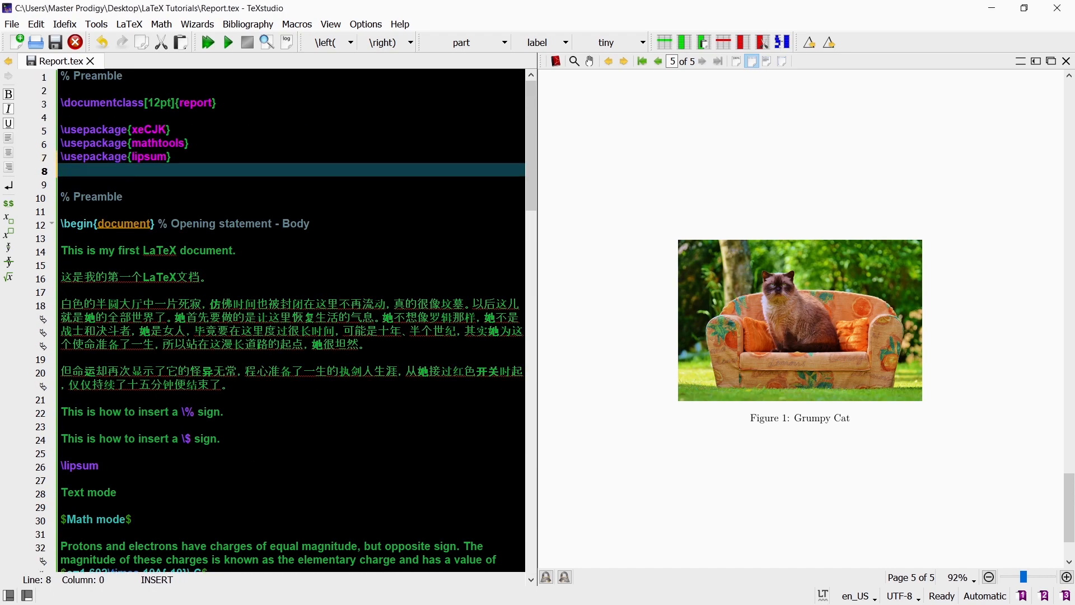
text(\usepackage{array})
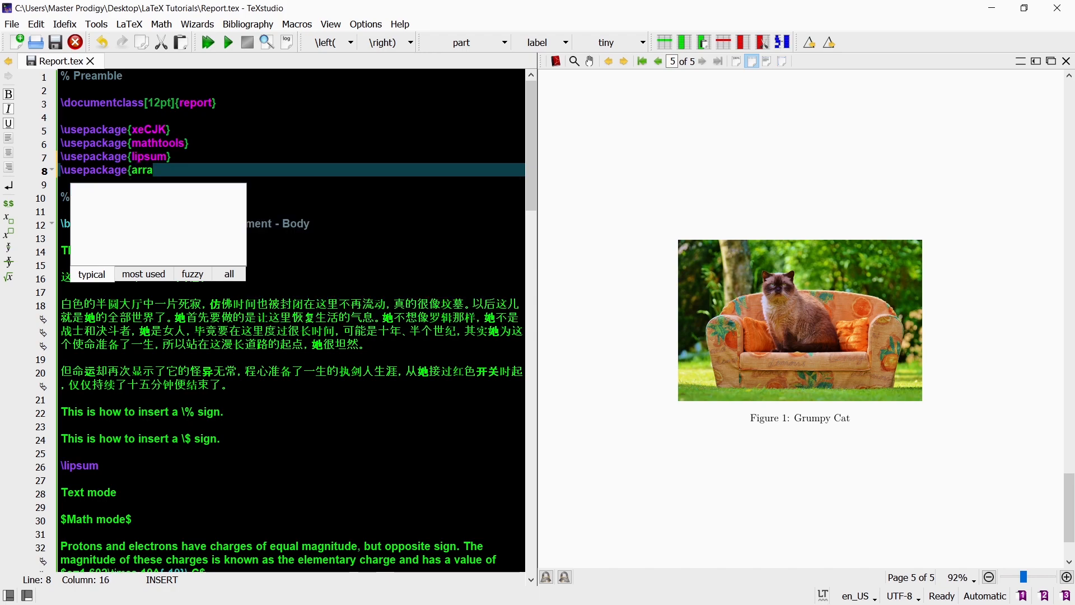
key(Return)
text(\usepackage{color)
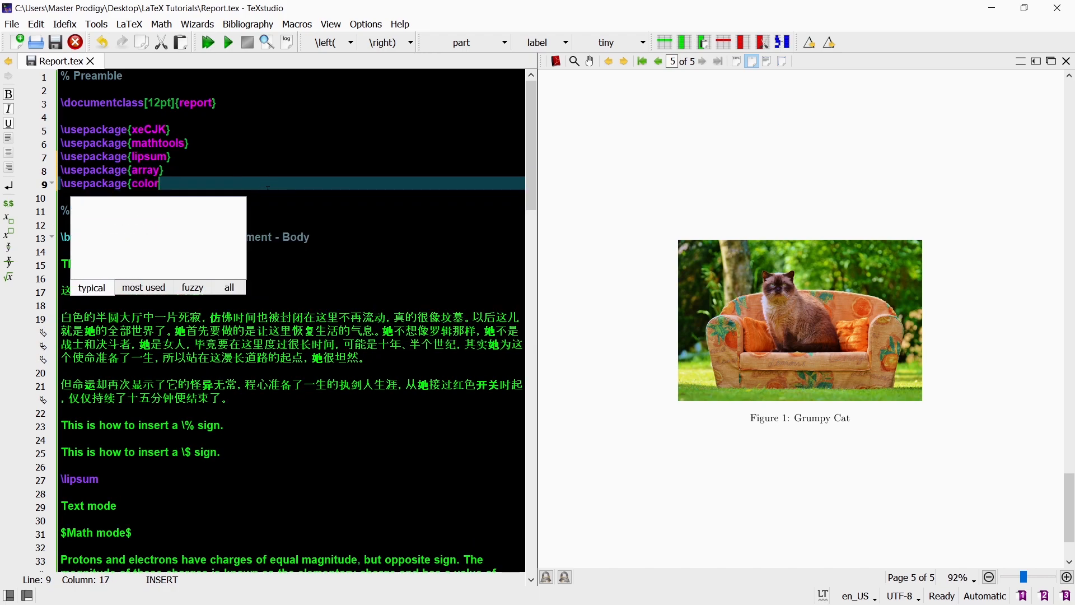
text(tbl})
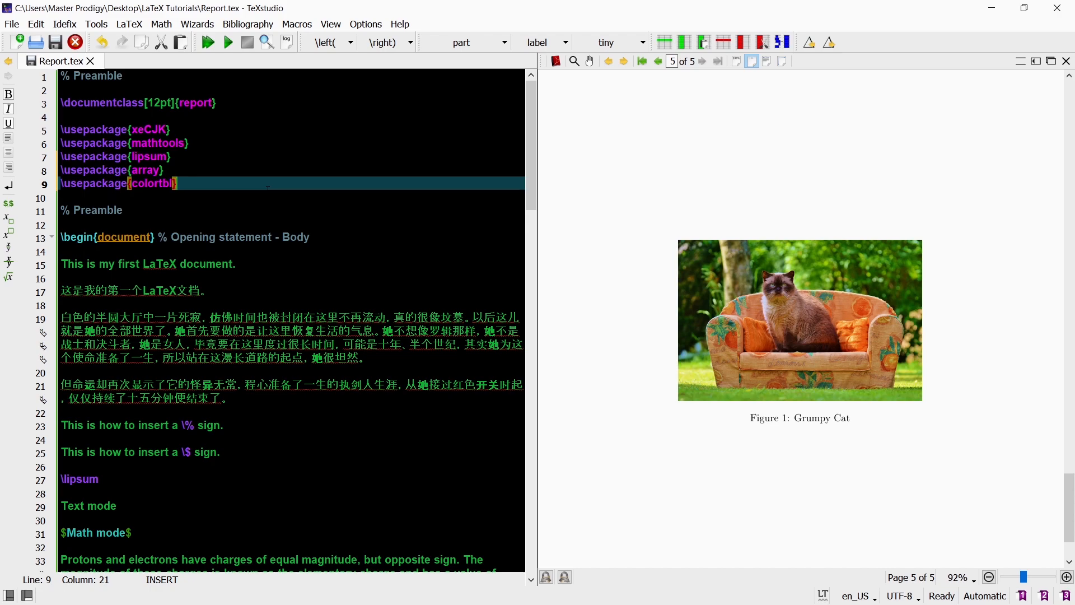
Step: Compile with colortbl loaded and inspect Table 1, Ionization constants for water, on page 5
click(207, 42)
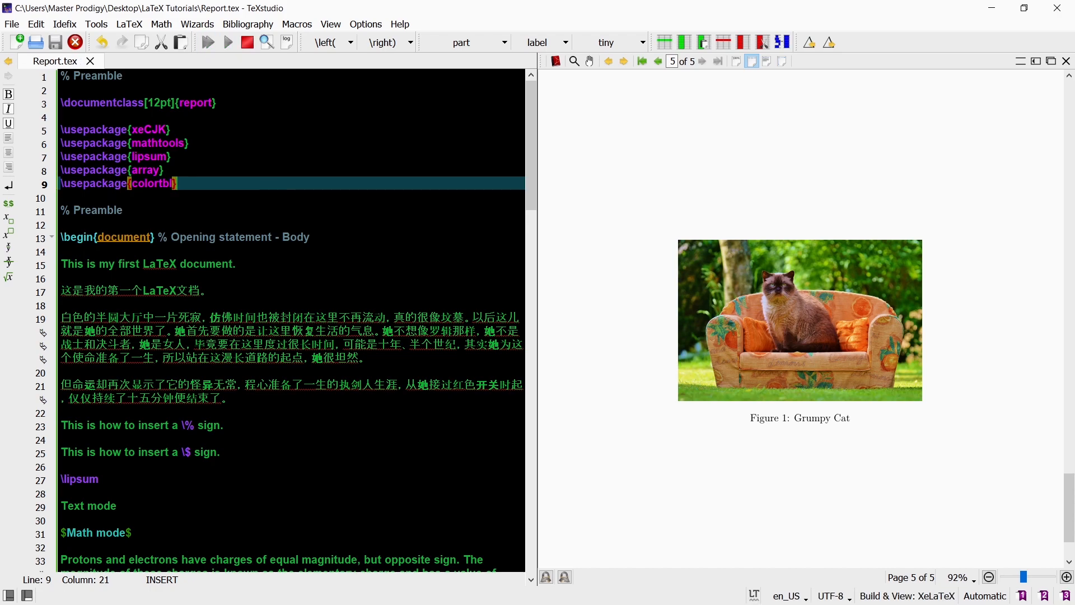
drag(1068, 126, 1068, 512)
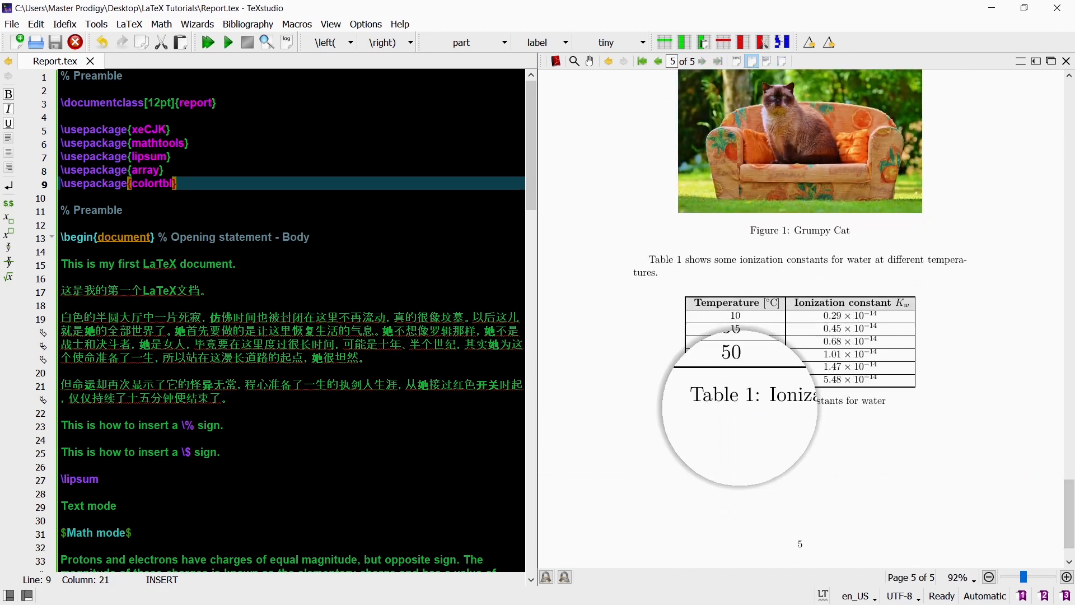
drag(731, 353, 647, 252)
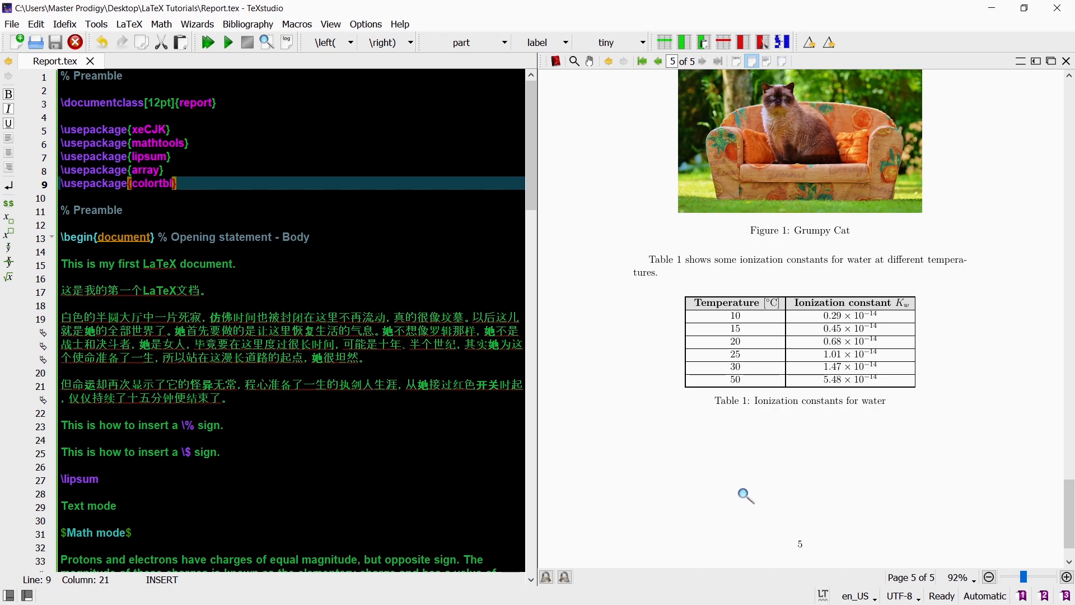
scroll(748, 493, down, 1)
Step: Add \usepackage{chemfig}, paste the \chemfig molecule after the table and compile it onto page 6
key(Return)
text(\usepacka)
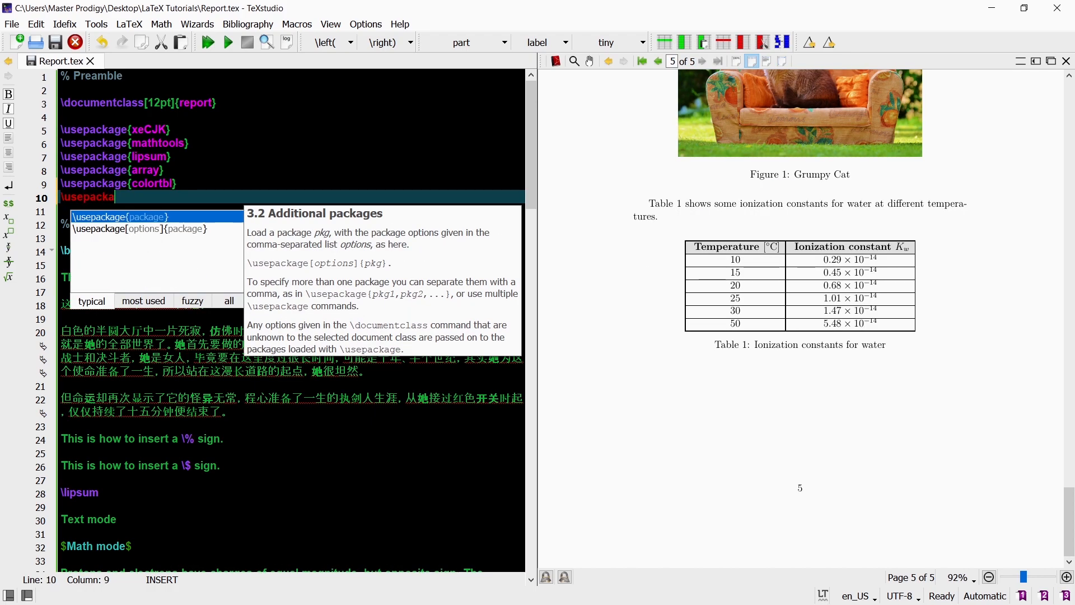
text(ge{c)
key(Return)
text(chemfig)
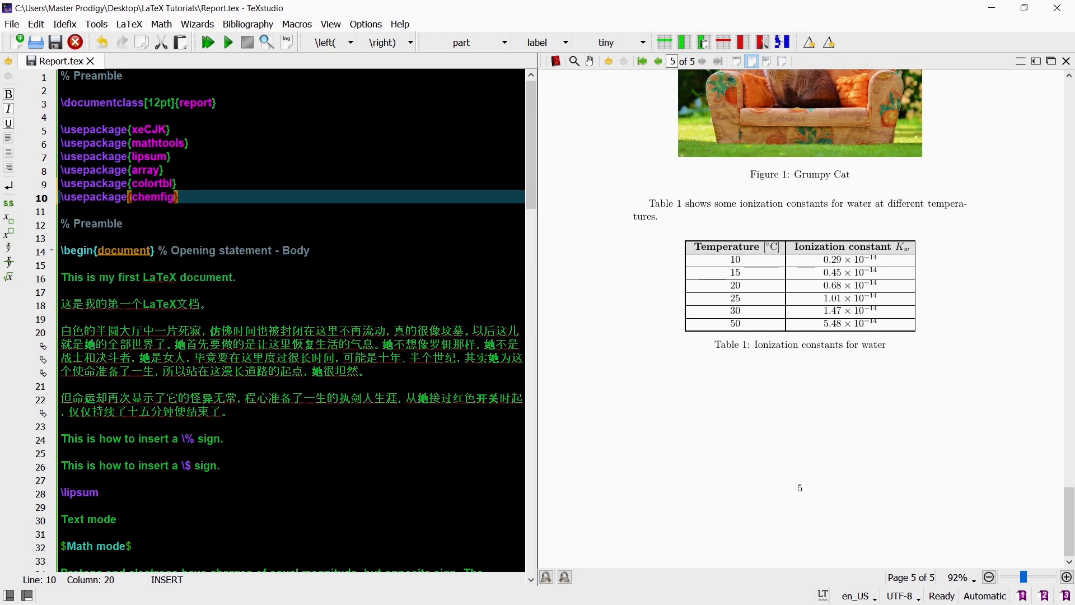
scroll(294, 336, down, 10)
scroll(294, 337, down, 10)
click(135, 533)
key(Return)
key(Return)
text(\chemfig{H_3C-C(=[:90]\lewis{0:4:,O})-[:-30]\lewis{2:,N}(-[:-90]H)-[:30]C*6(-C(-[:-90]H)=C(-[:-30]H)-C(-[:30]\lewis{0:6:,O}-[:90]H)=C(-[:90]H)-C(-[:150]H)=)})
key(F5)
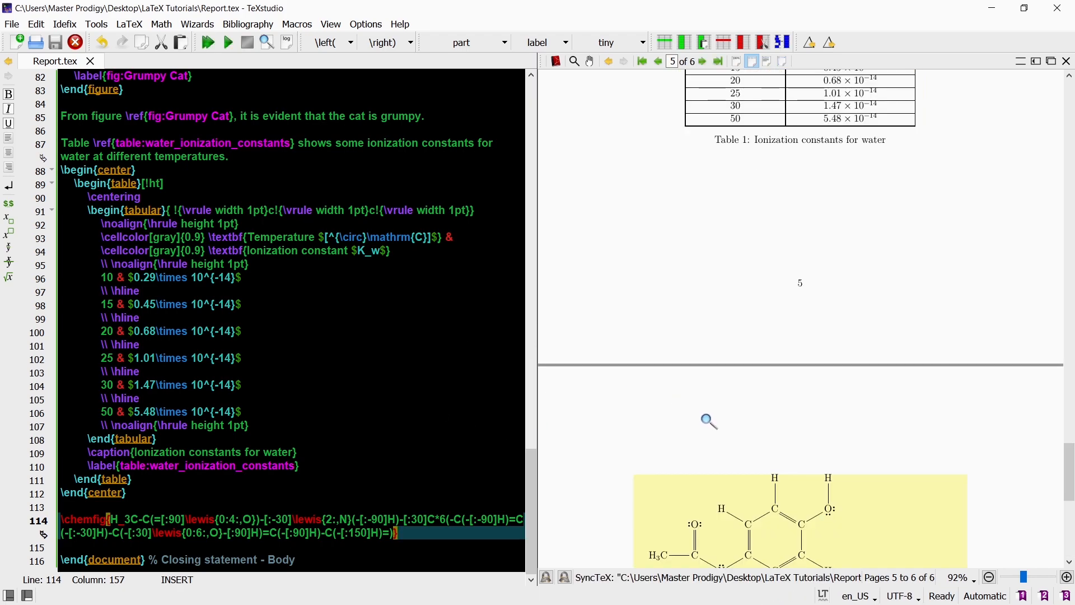
scroll(708, 420, down, 5)
scroll(707, 419, down, 3)
scroll(707, 419, up, 3)
scroll(707, 424, down, 1)
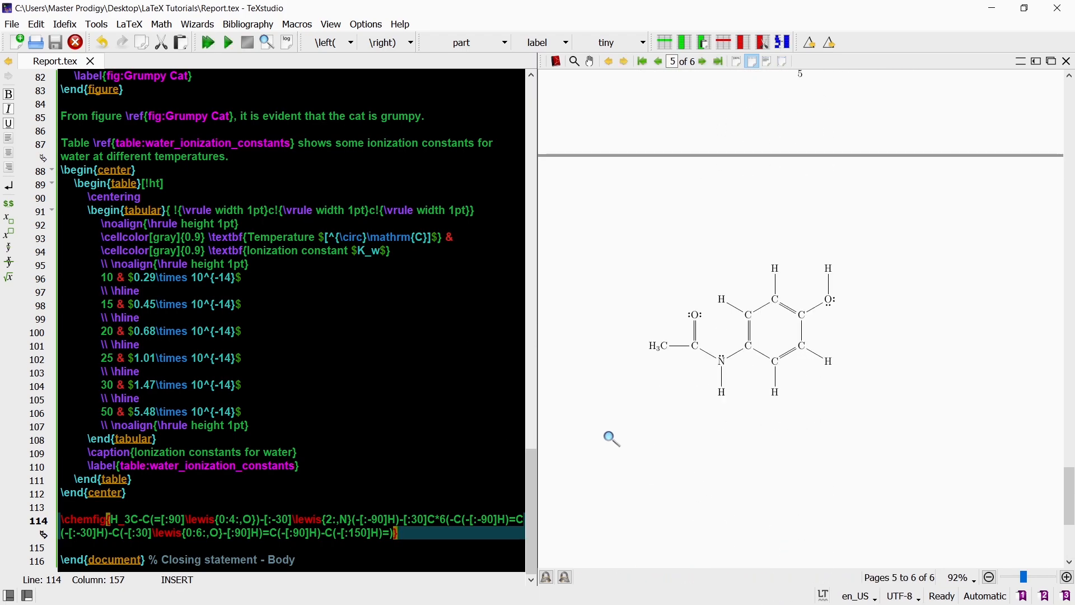
mouse_move(704, 393)
mouse_down()
mouse_move(757, 378)
mouse_move(719, 426)
mouse_up()
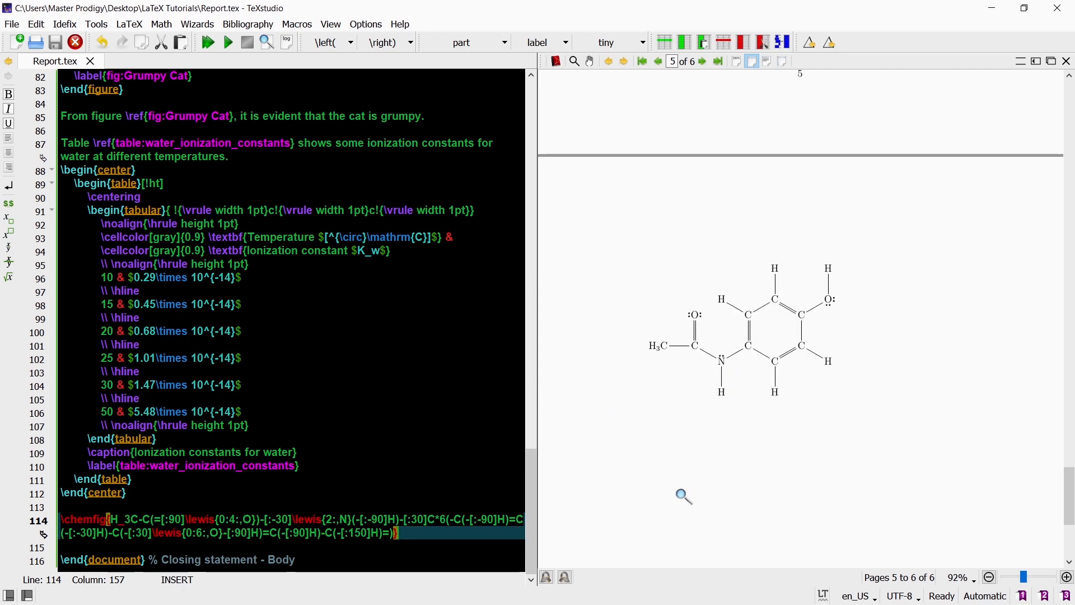
scroll(294, 337, up, 10)
scroll(295, 336, up, 10)
scroll(294, 337, up, 10)
scroll(294, 336, up, 5)
Step: Add blank lines at the start of the document body and rebuild the preview
click(336, 265)
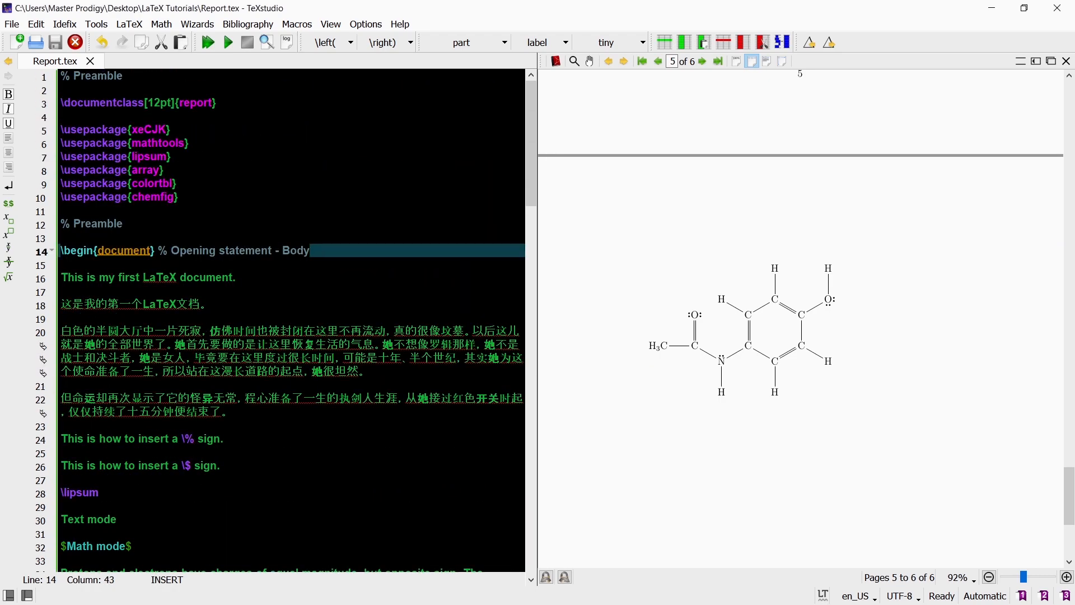
key(Return)
key(Return)
key(BackSpace)
text(\)
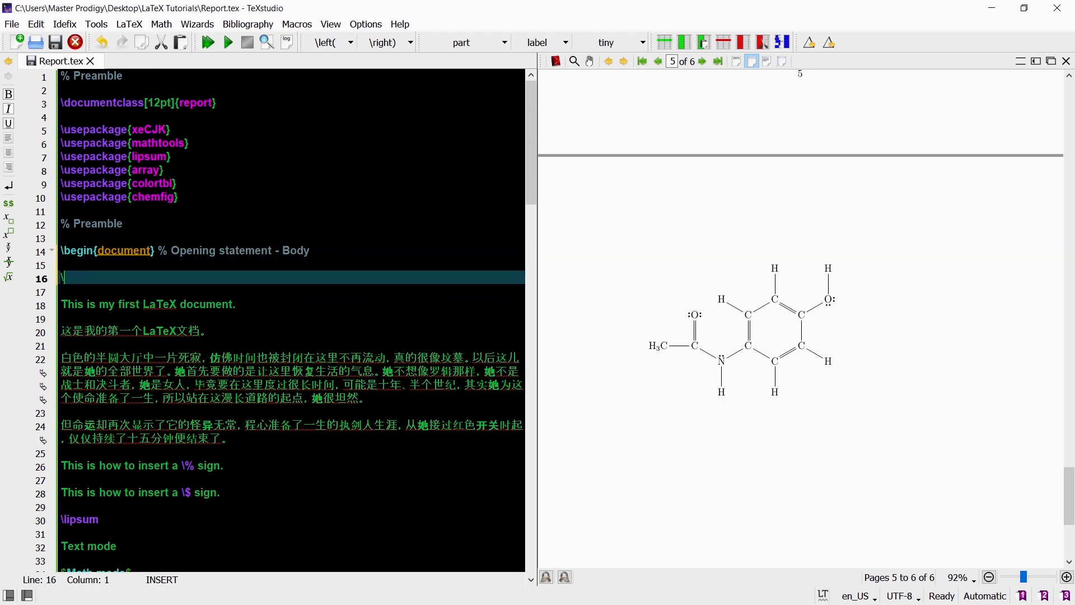
text(chapter)
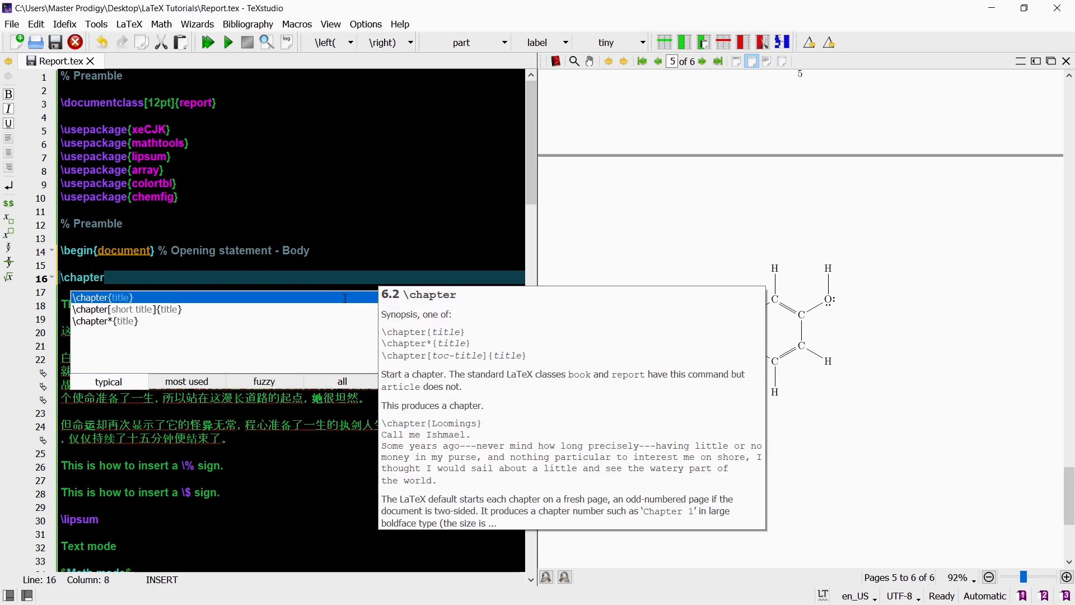
text({Introduction})
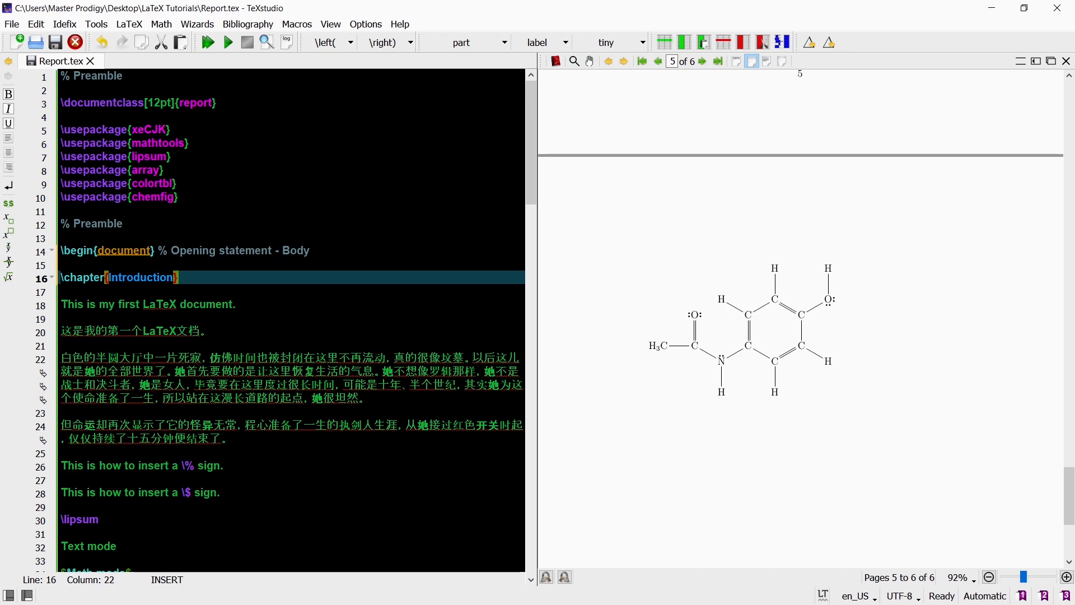
click(208, 43)
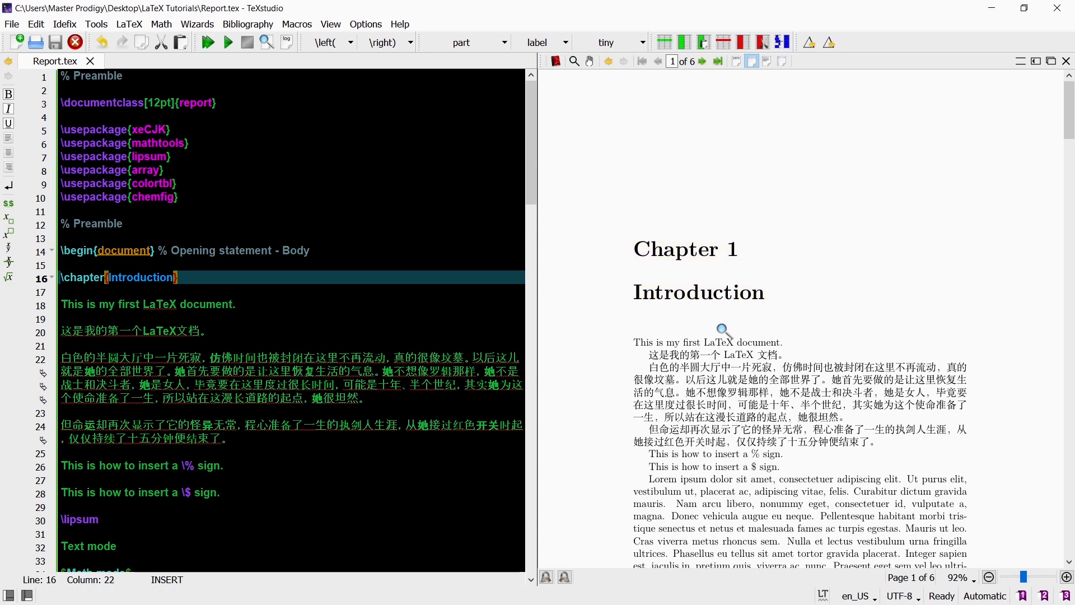
Step: Insert Mathematics, Figures, Tables and Chemistry chapter headings before their material
key(ctrl+Down)
text(\chapter{Mathematics})
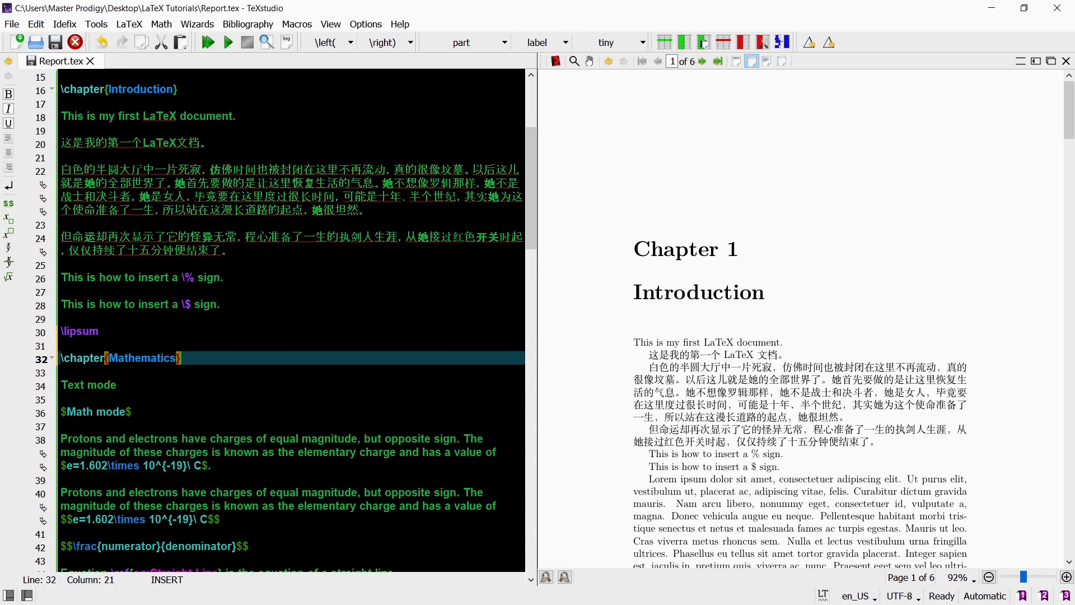
key(ctrl+Down)
key(ctrl+Down)
key(Down)
key(ctrl+Down)
key(Return)
key(Return)
text(\chapter{Tables})
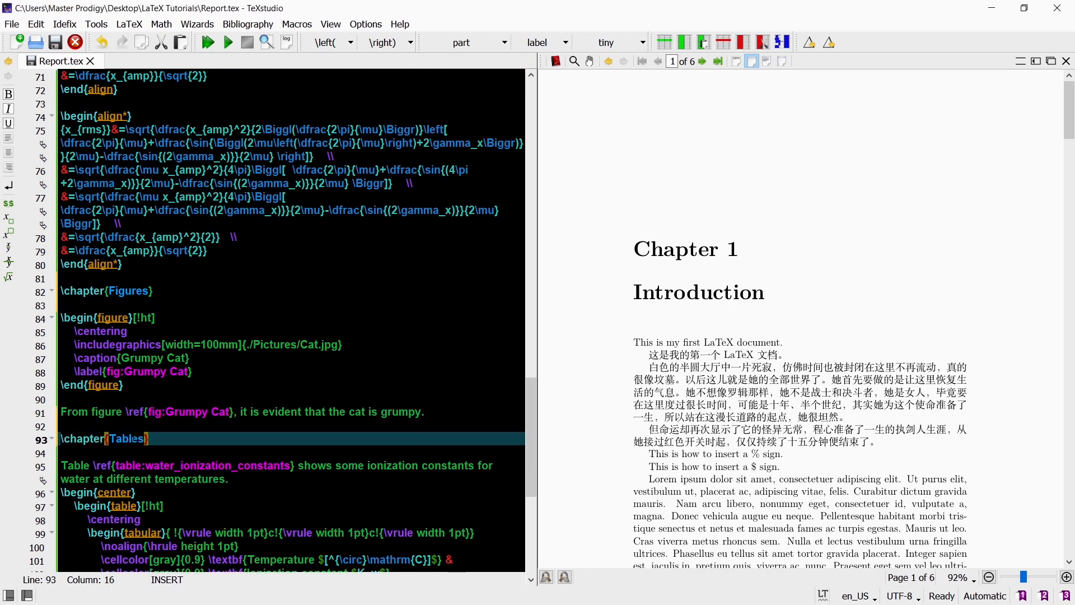
key(ctrl+Down)
key(Return)
key(Return)
text(\chapter{Chemistry})
scroll(294, 336, up, 10)
scroll(294, 337, up, 15)
scroll(294, 336, up, 5)
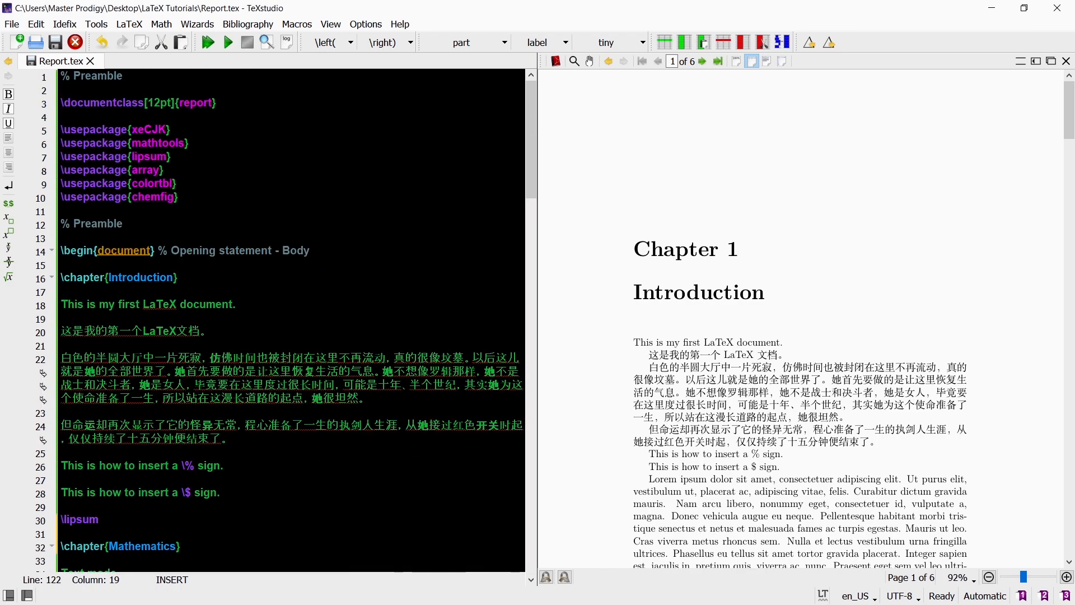
Step: Add the Why LaTeX? section, Typesetting Signs subsection and Long Equations section headings
click(207, 331)
key(Return)
key(Return)
text(\section{Why LaTeX?})
key(Return)
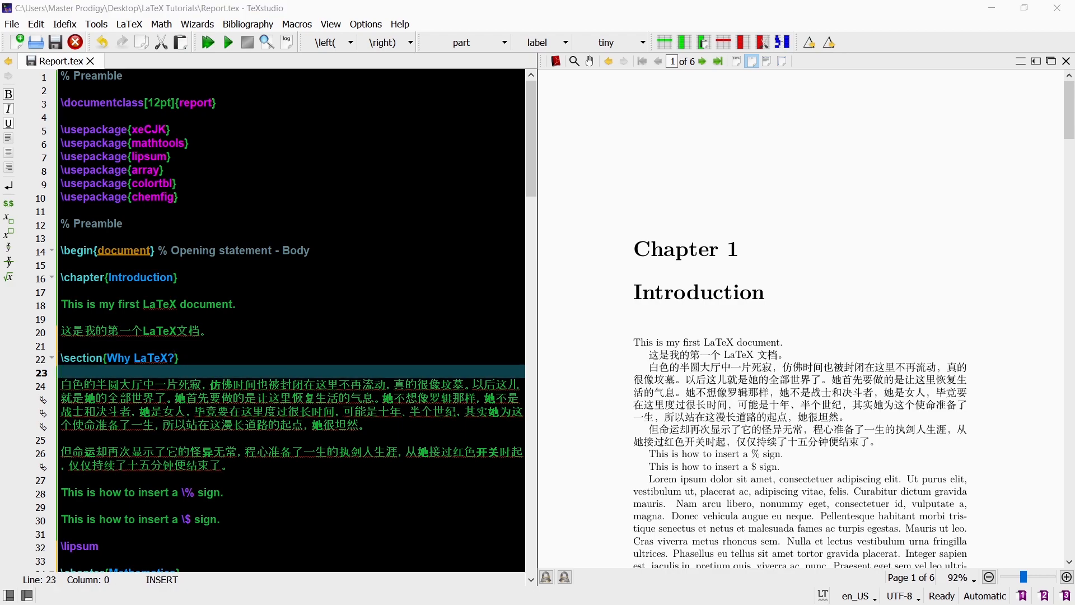
click(226, 466)
key(Return)
key(Return)
text(\subsection{Typesetting Signs})
key(Return)
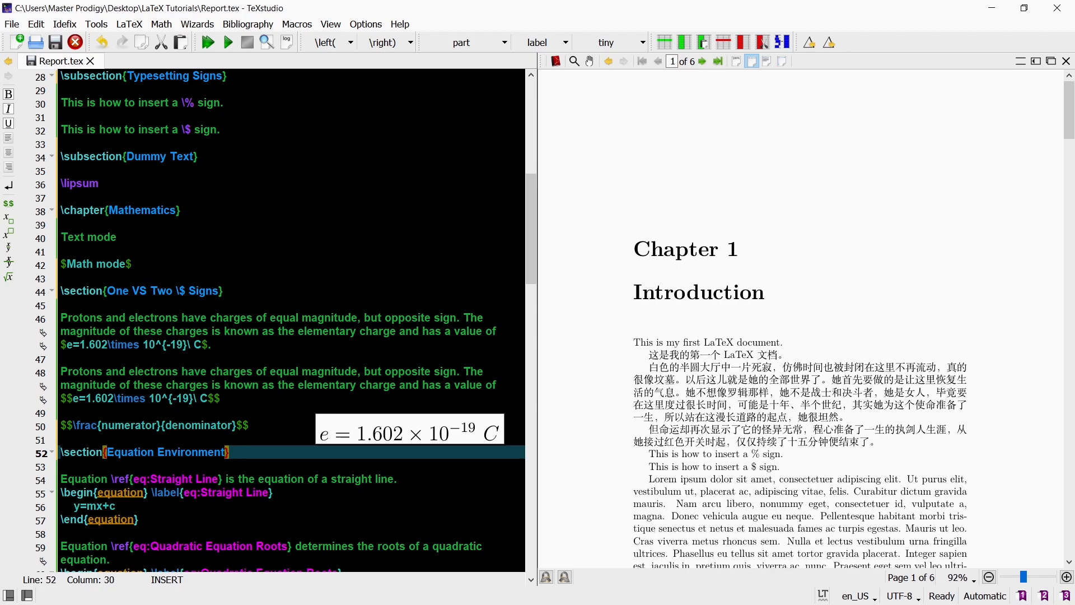
text(\section{Long Equations})
key(Return)
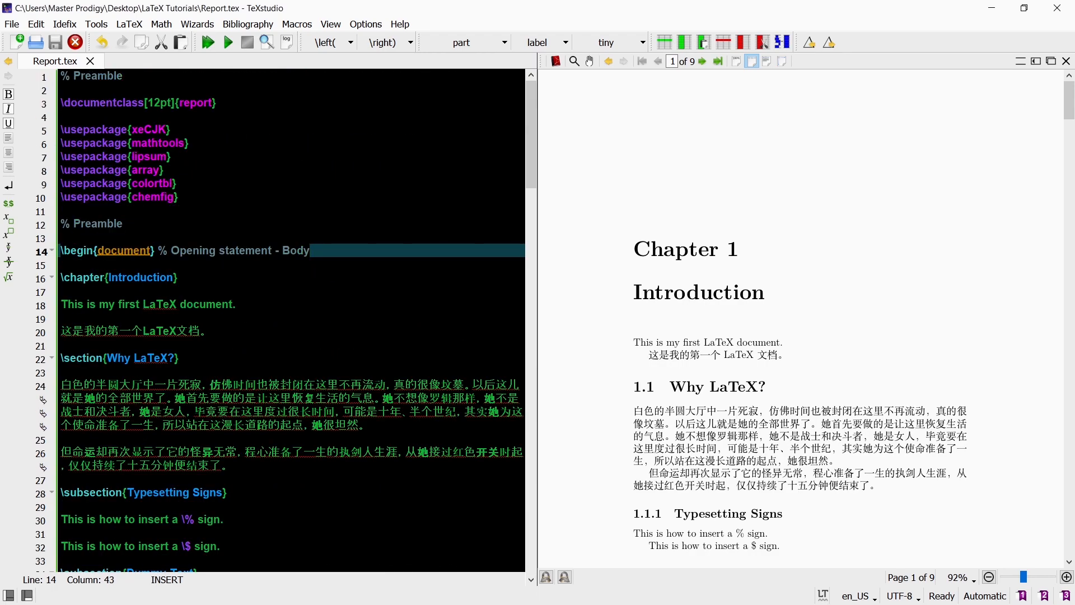
Step: Insert \tableofcontents, \listoffigures and \listoftables after \begin{document} via autocompletion
key(Return)
key(Return)
text(\)
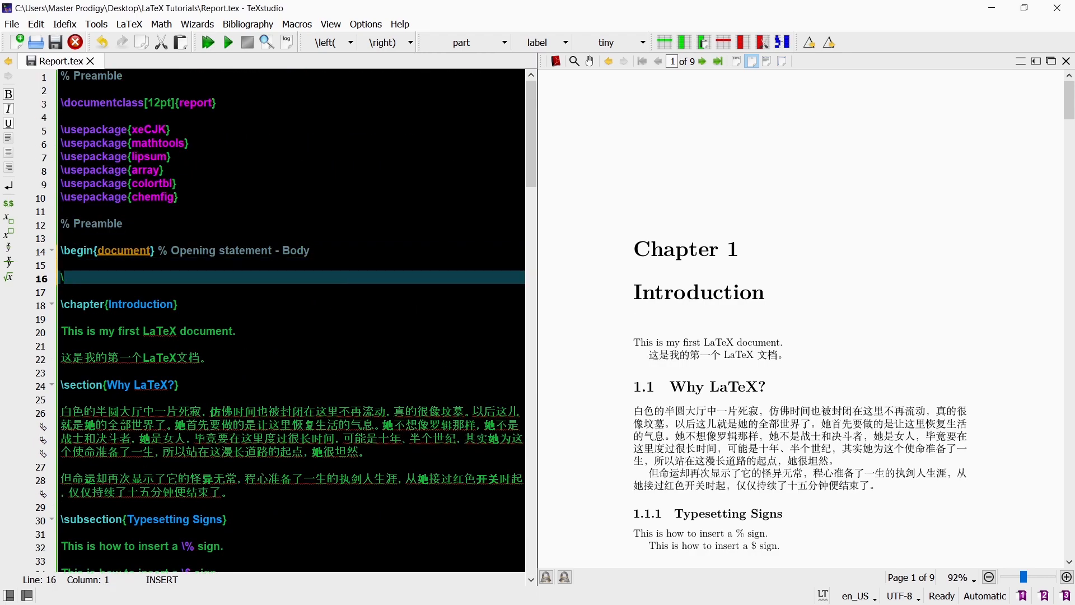
text(table)
key(Down)
key(Return)
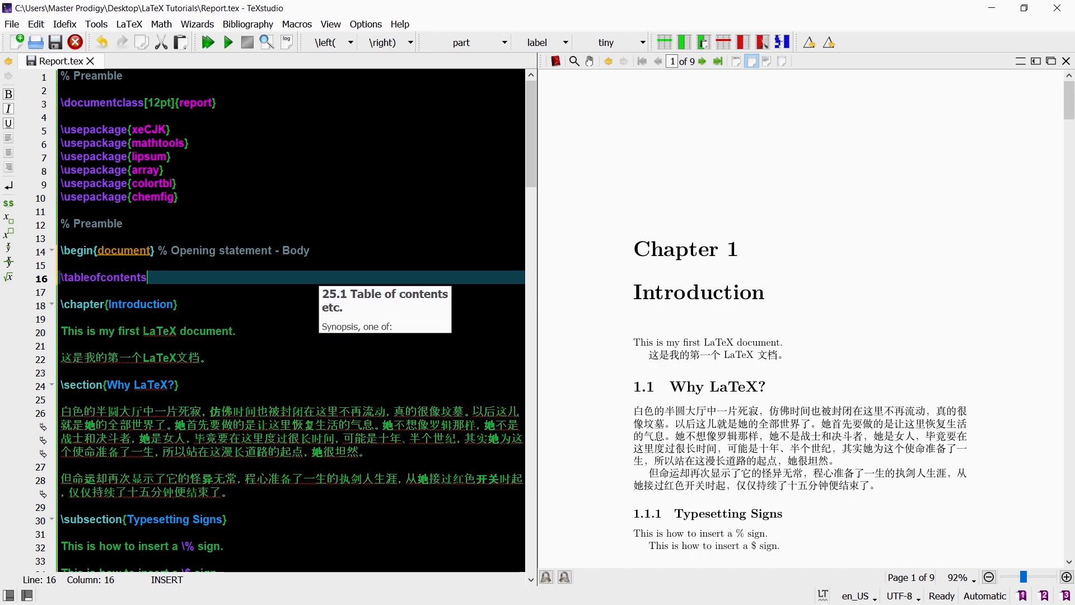
key(Return)
text(\listoffi)
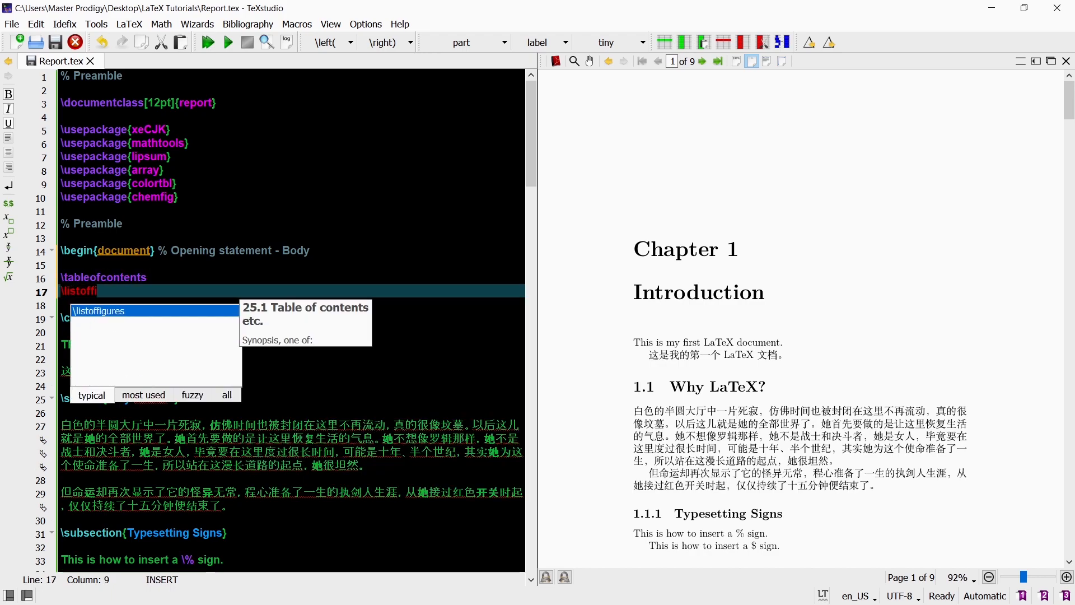
text(g)
key(Return)
key(Return)
text(list)
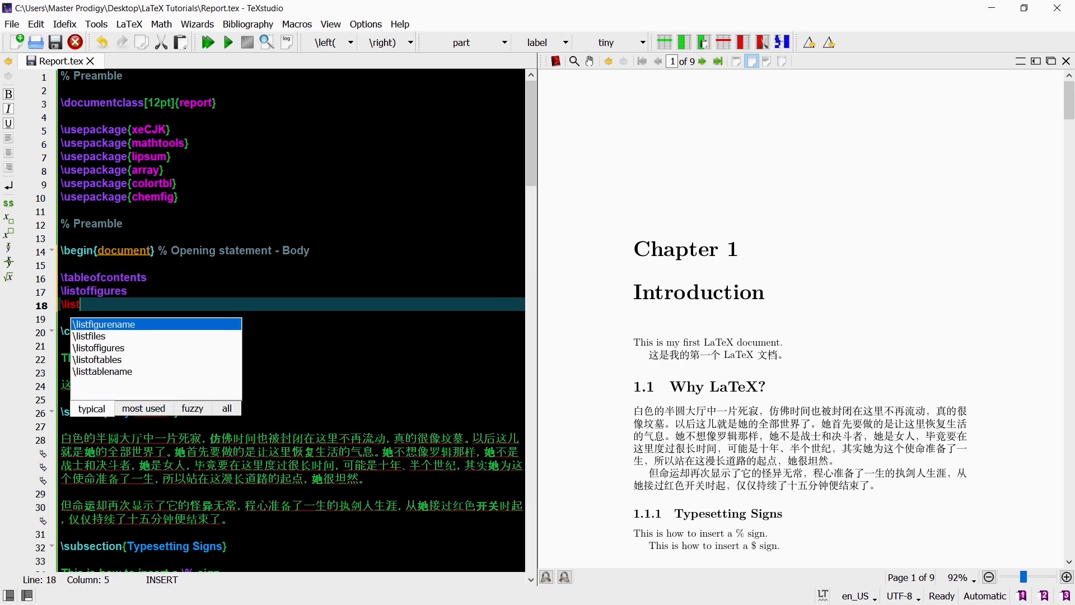
text(oftables)
key(Return)
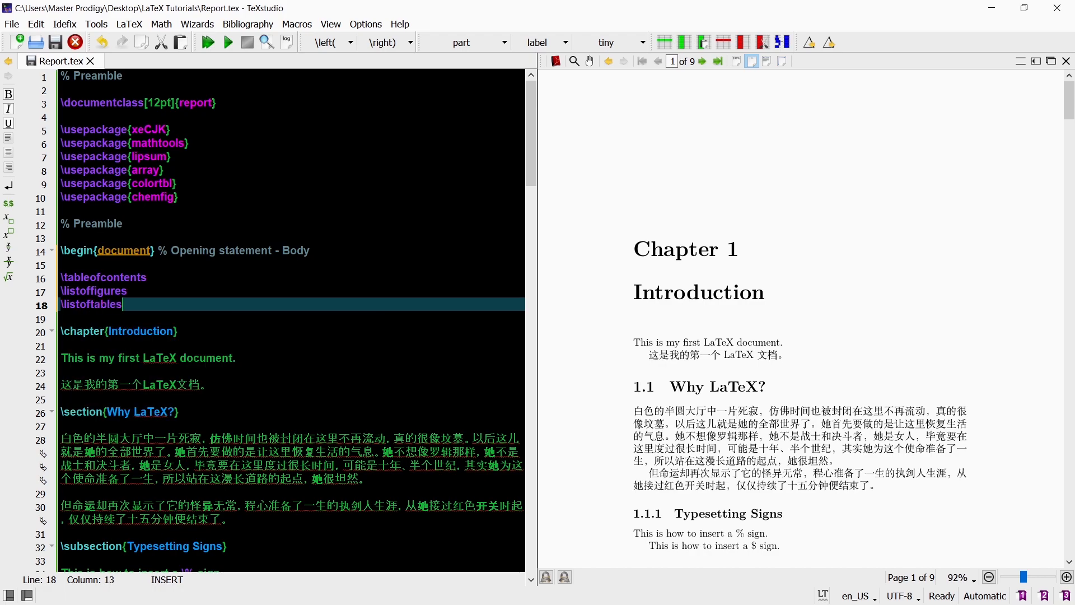
Step: Rebuild the 12-page report and inspect the Contents page numbers in the preview
key(F5)
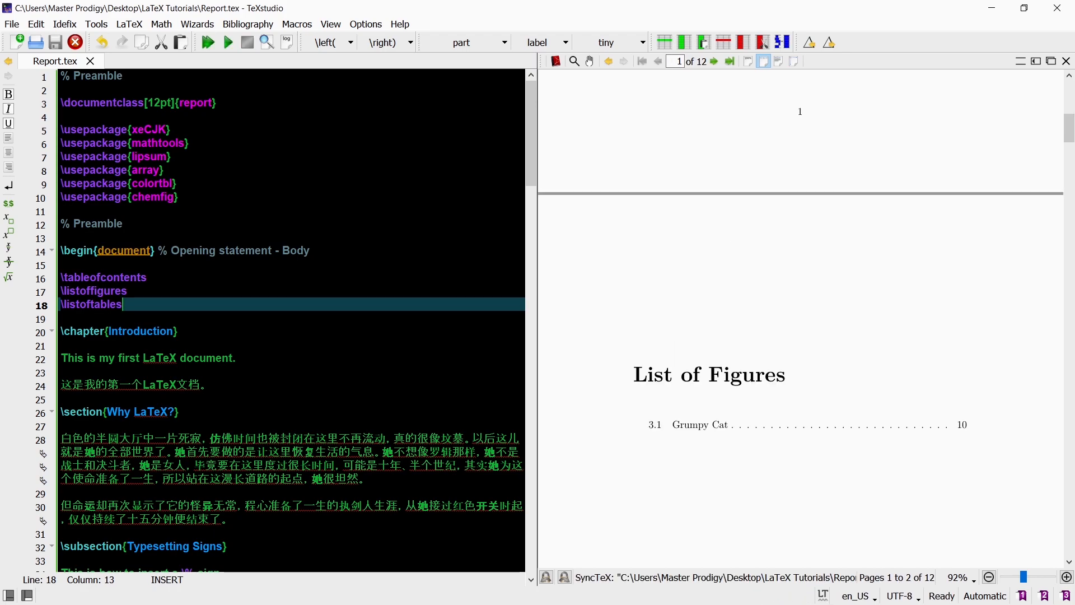
scroll(819, 450, up, 5)
scroll(820, 450, up, 5)
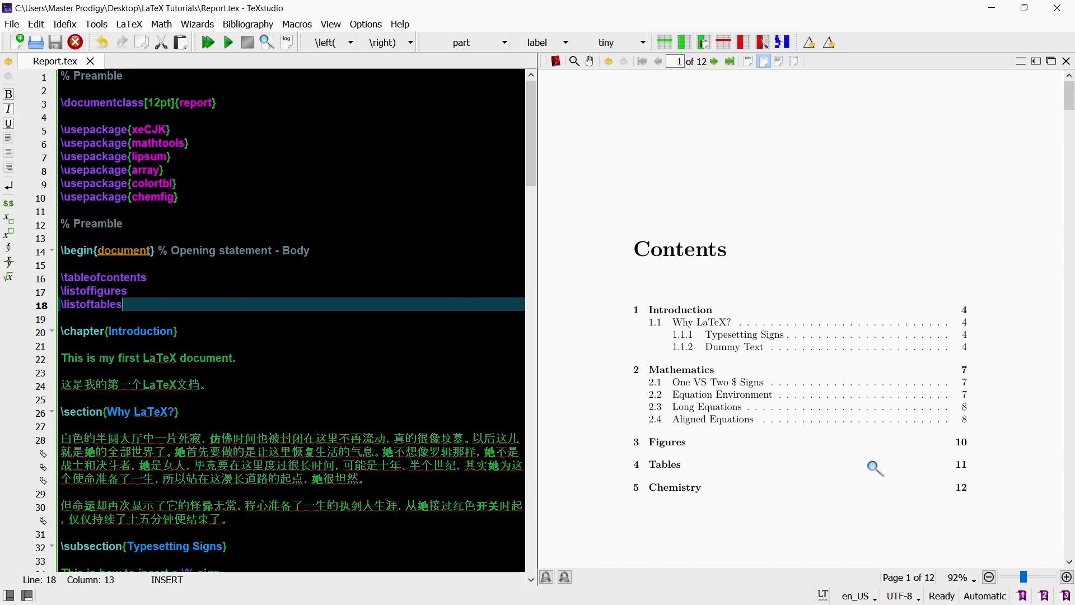
drag(962, 324, 962, 466)
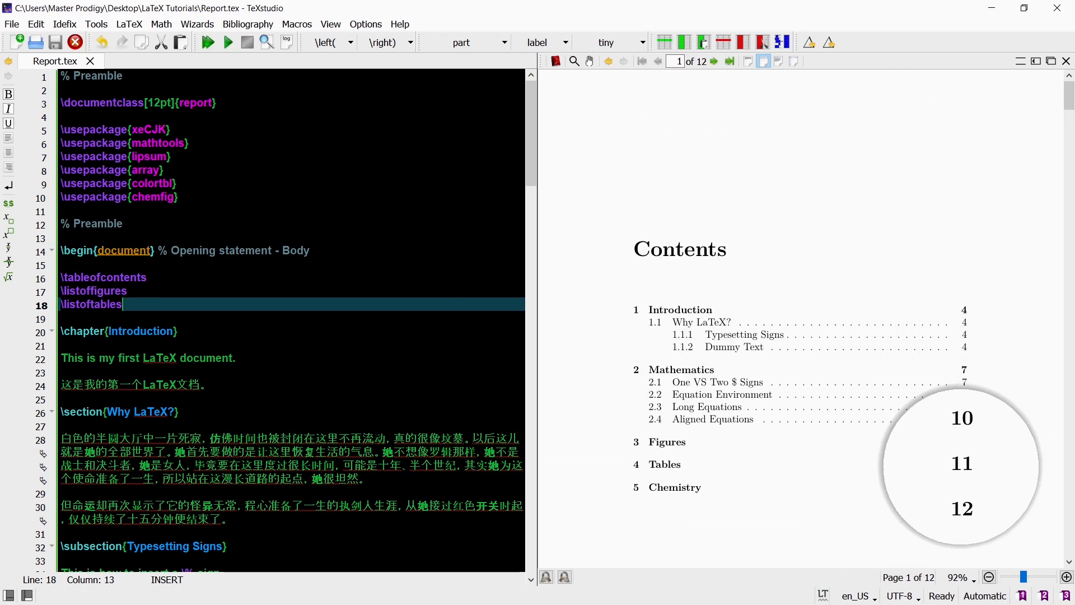
scroll(790, 513, down, 2)
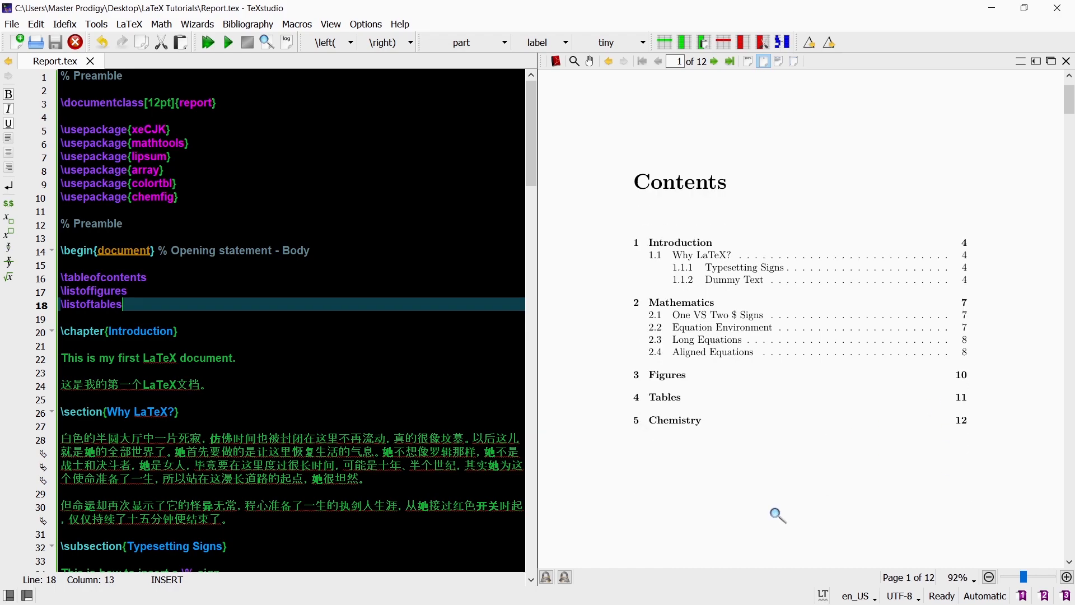
scroll(771, 491, down, 4)
scroll(773, 459, down, 4)
scroll(774, 458, down, 2)
scroll(773, 455, down, 4)
scroll(791, 447, down, 4)
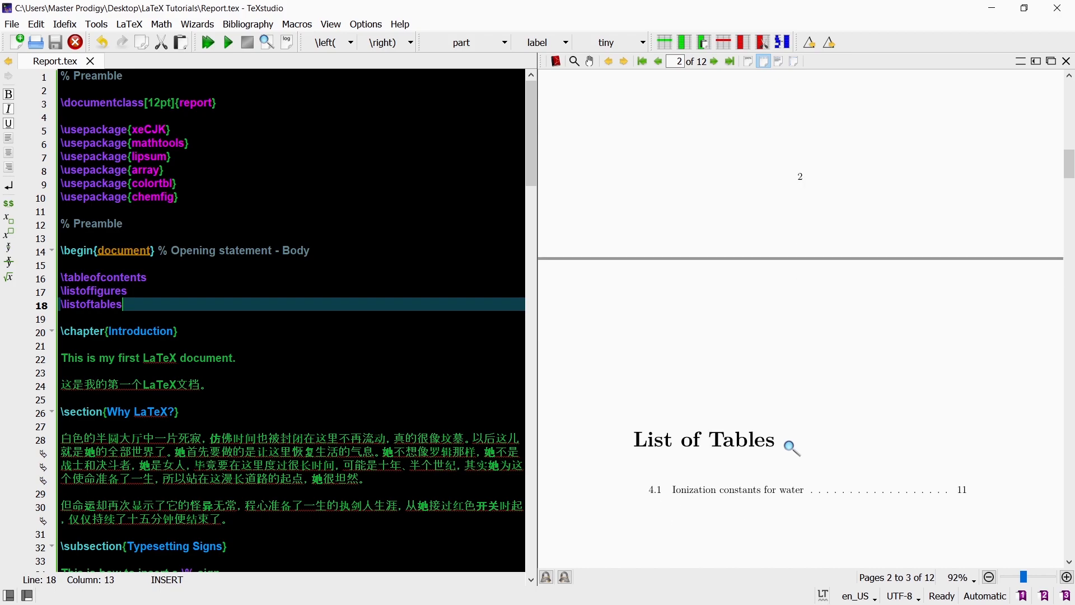
scroll(791, 447, down, 4)
scroll(791, 447, down, 3)
scroll(794, 449, down, 4)
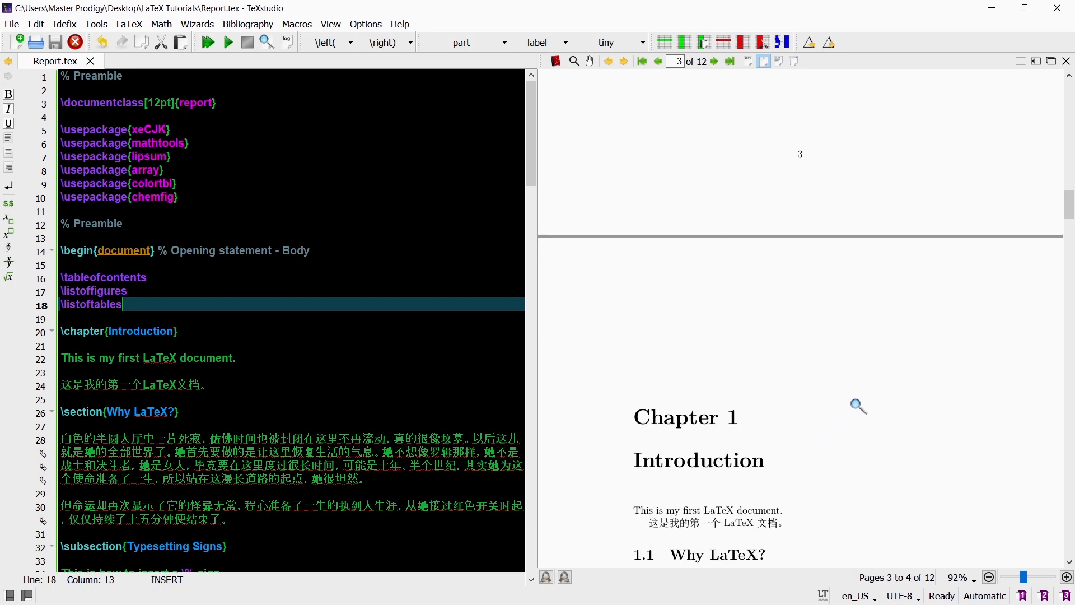
scroll(862, 401, down, 4)
scroll(886, 364, down, 3)
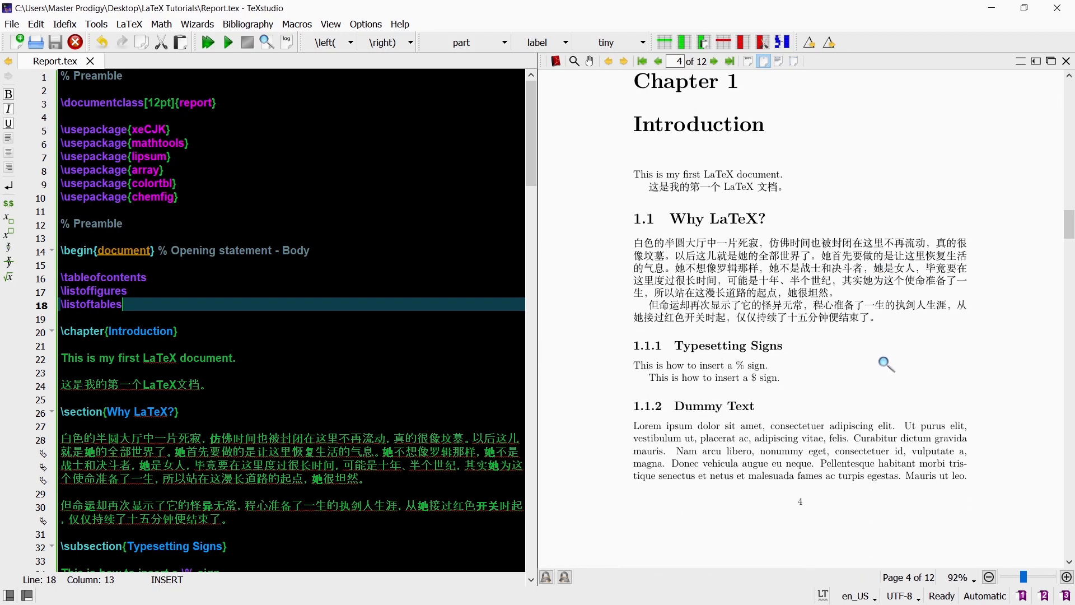
scroll(886, 364, down, 5)
scroll(886, 363, down, 5)
key(Home)
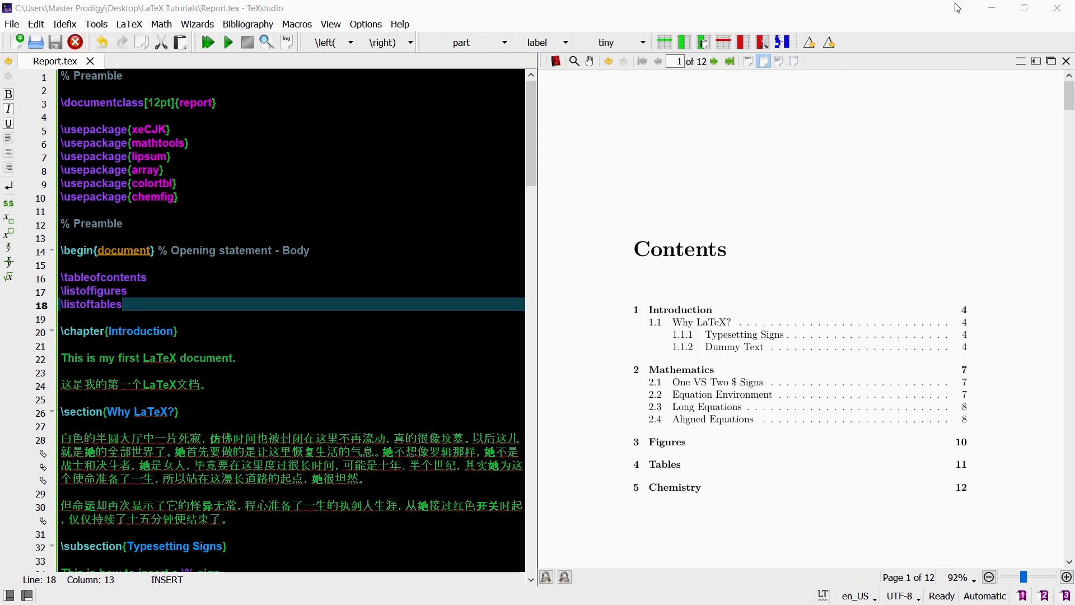
click(1051, 62)
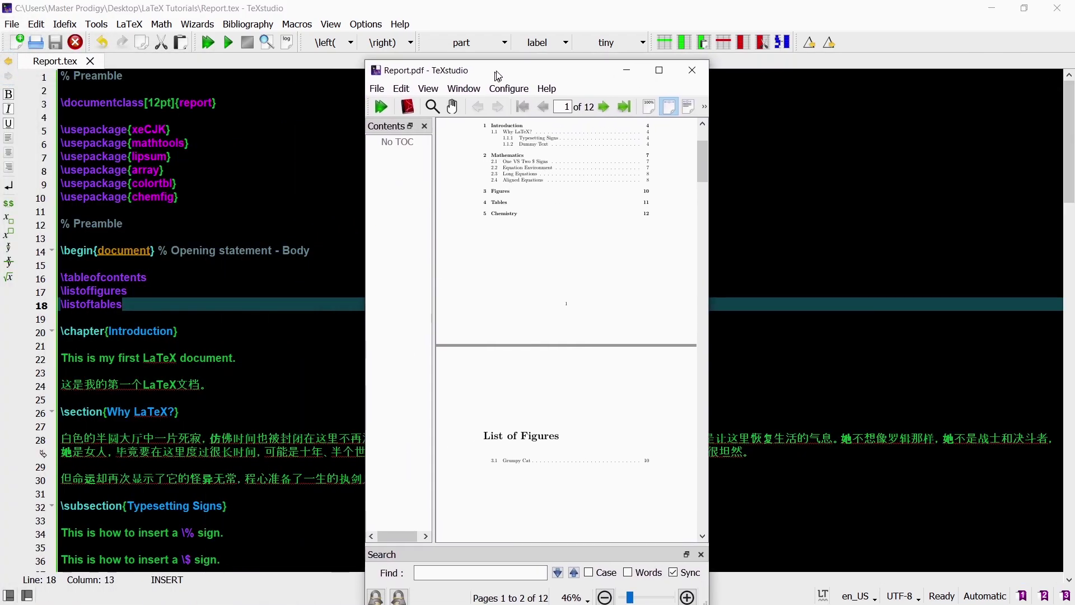
drag(497, 74, 476, 20)
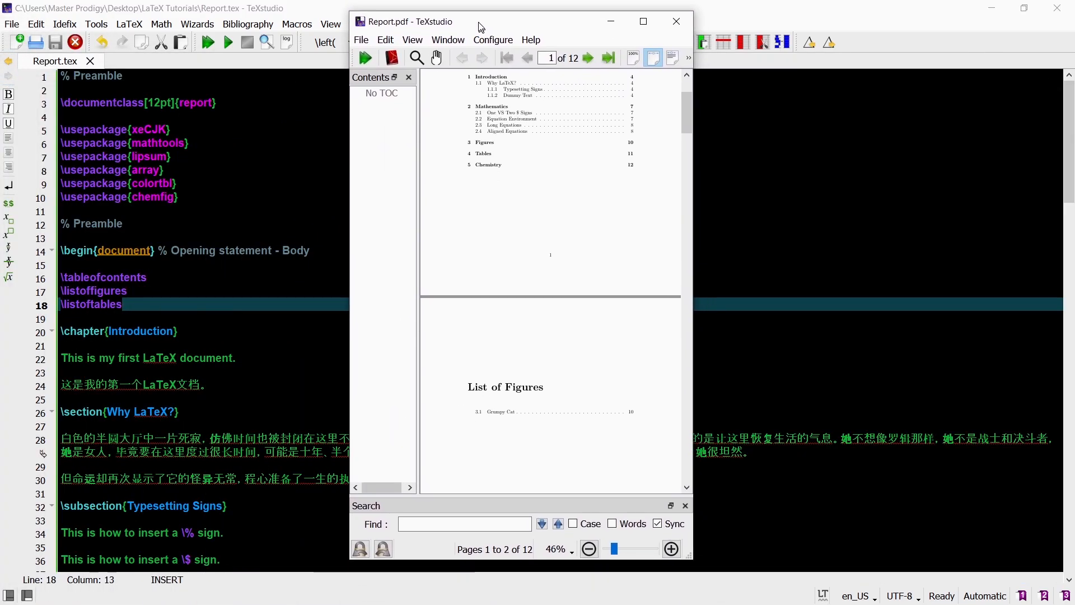
click(639, 15)
scroll(481, 259, down, 1)
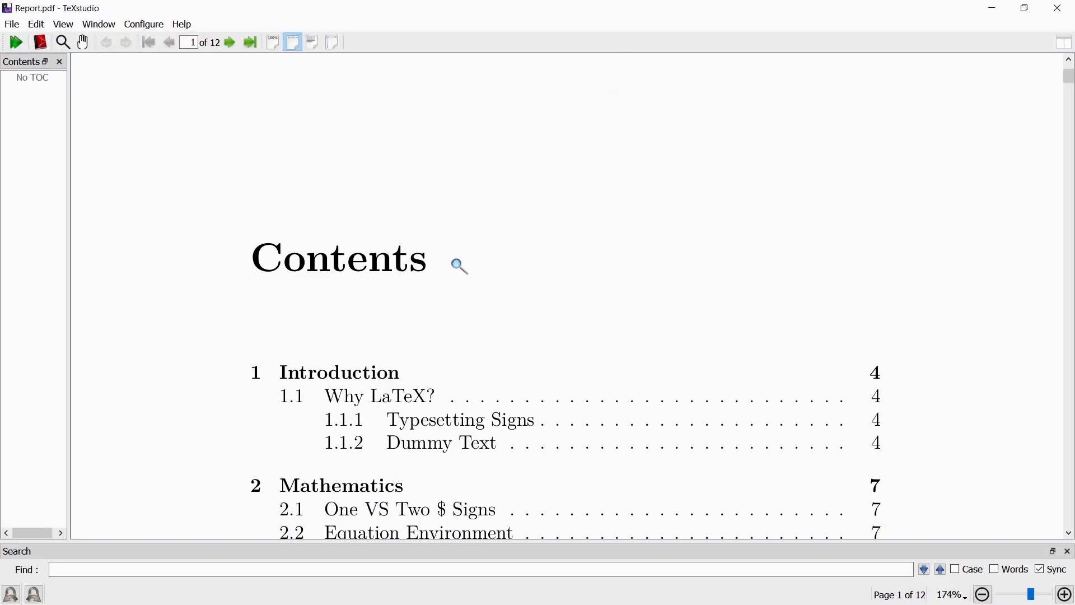
scroll(459, 266, down, 3)
scroll(456, 270, down, 1)
scroll(783, 261, down, 4)
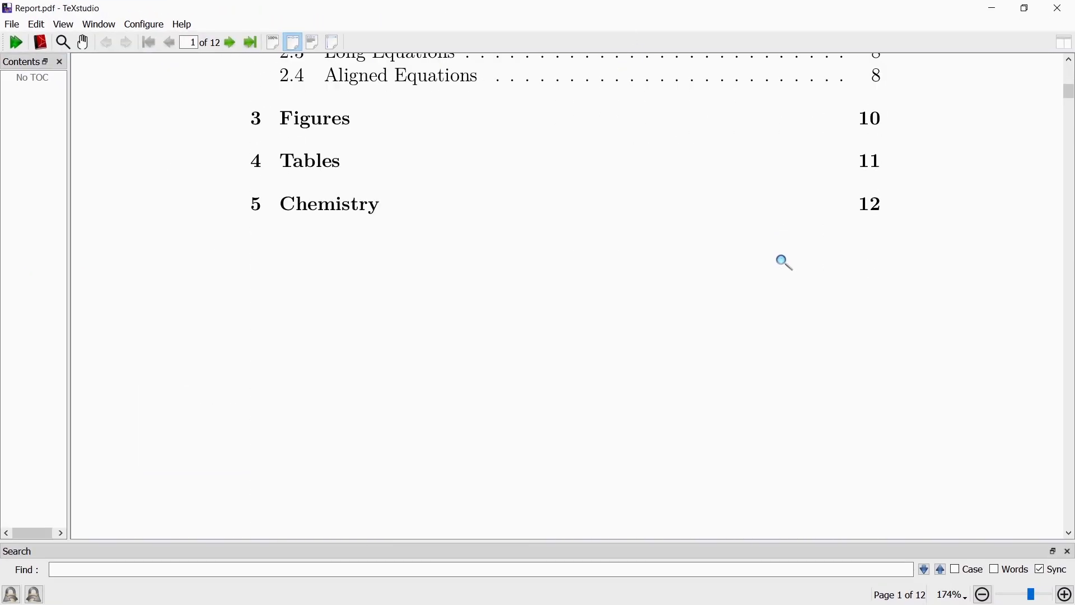
scroll(783, 265, down, 3)
scroll(783, 268, down, 2)
scroll(785, 269, down, 2)
scroll(785, 269, down, 1)
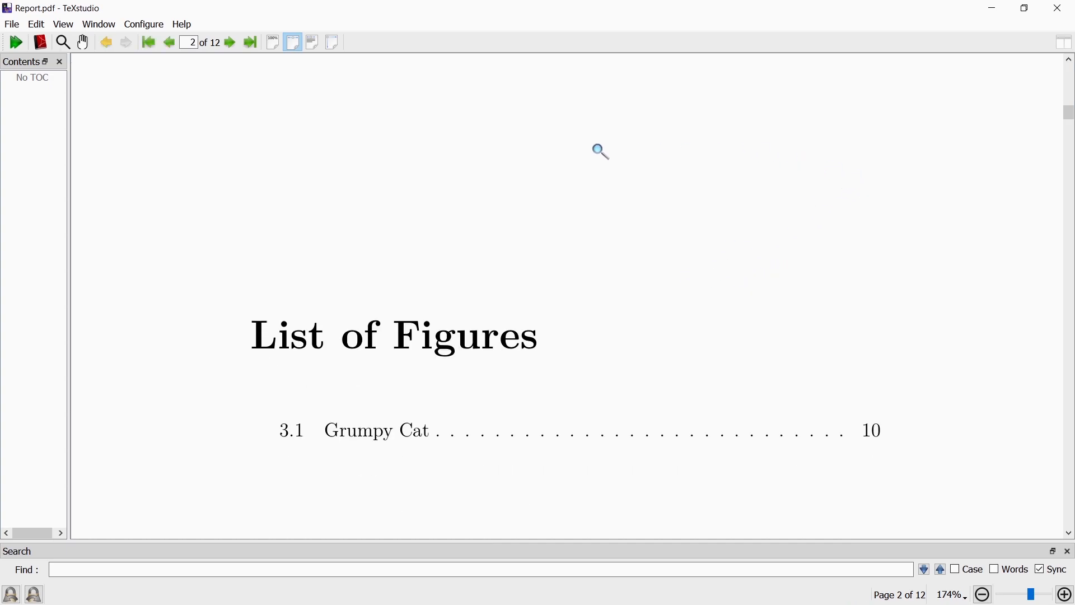
click(1067, 44)
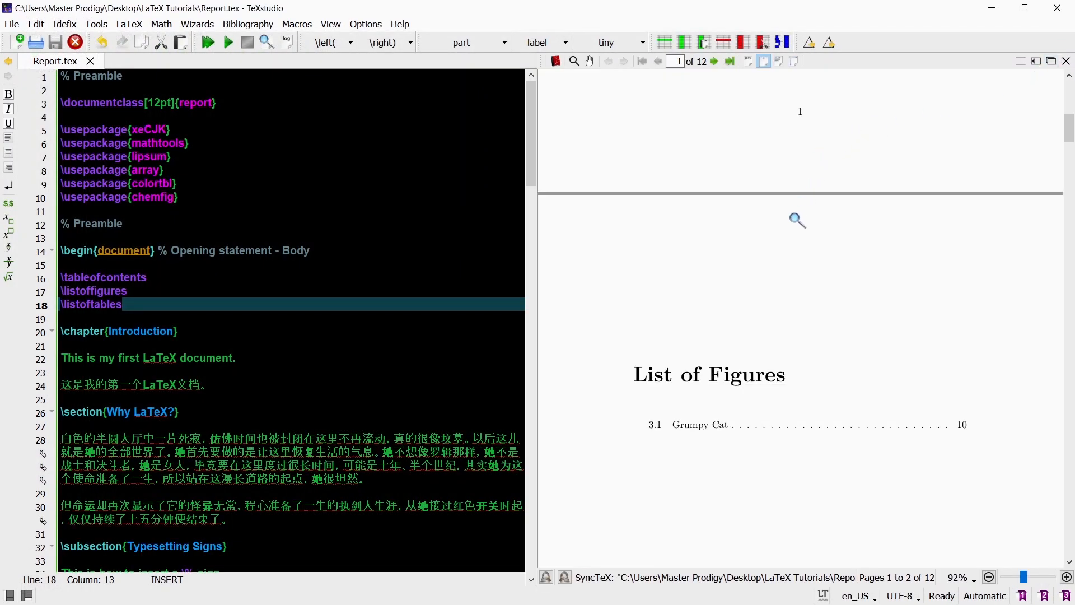
scroll(794, 229, down, 5)
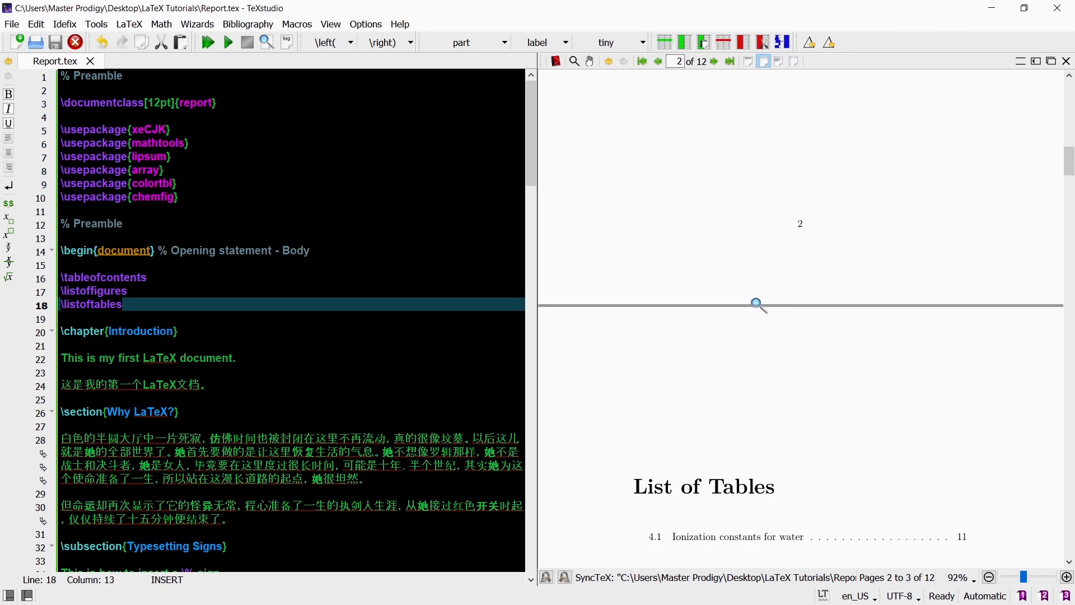
Step: Switch to Report.pdf in Foxit Reader to view the Tables and Chemistry pages
key(alt+Tab)
scroll(697, 369, down, 2)
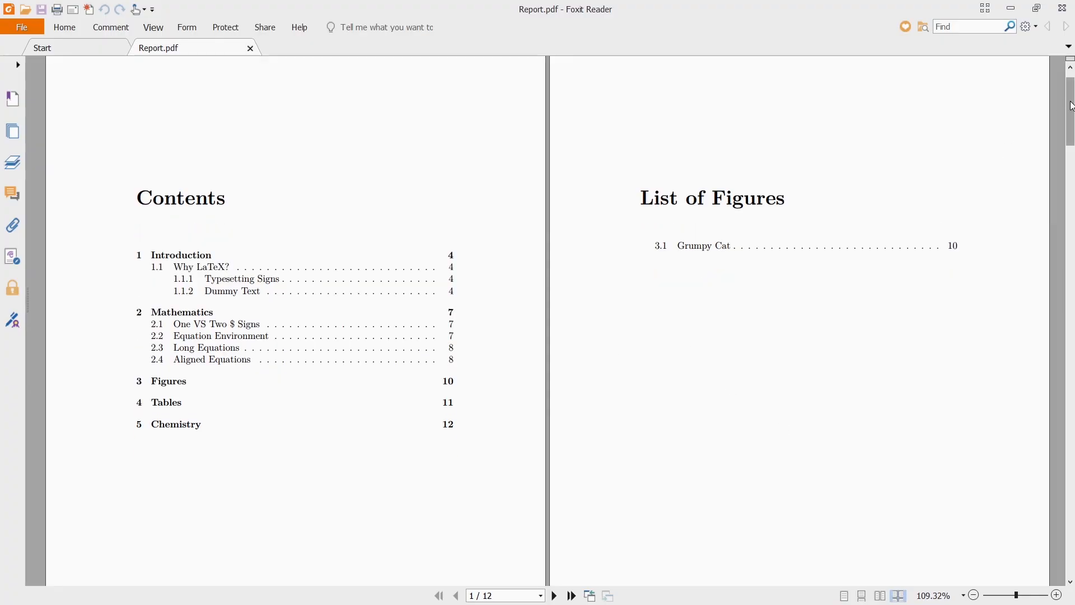
drag(1071, 108, 1070, 374)
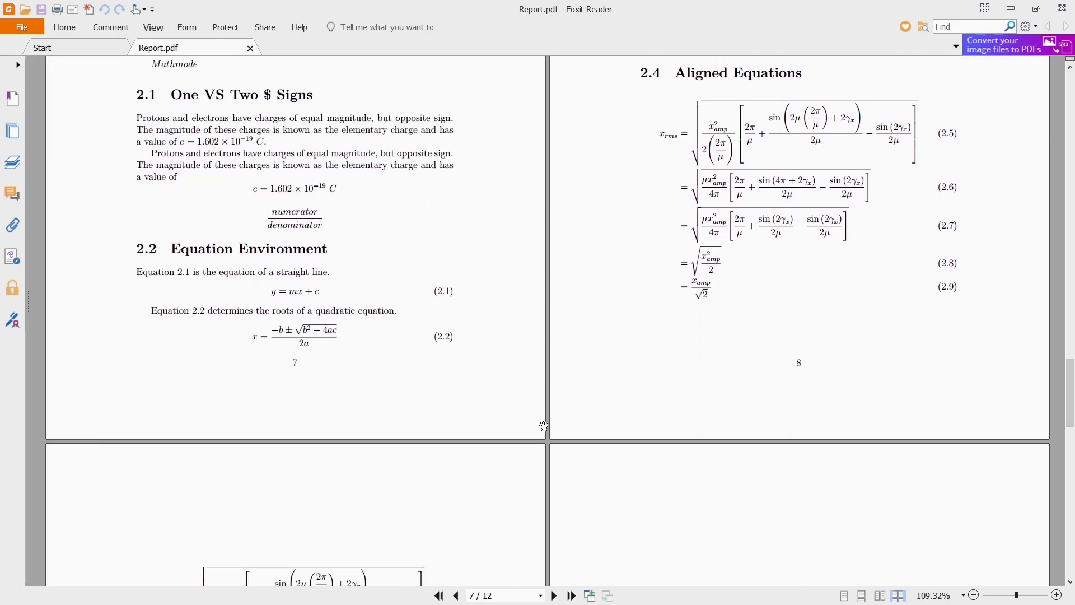
scroll(538, 423, down, 3)
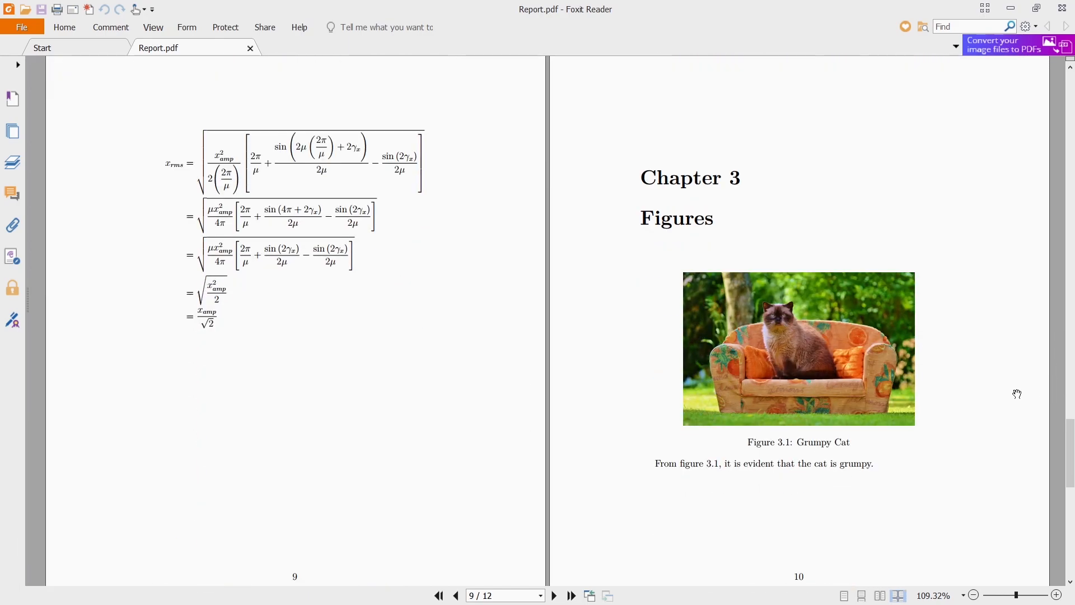
scroll(1014, 390, down, 3)
scroll(1013, 390, down, 3)
scroll(1008, 388, down, 2)
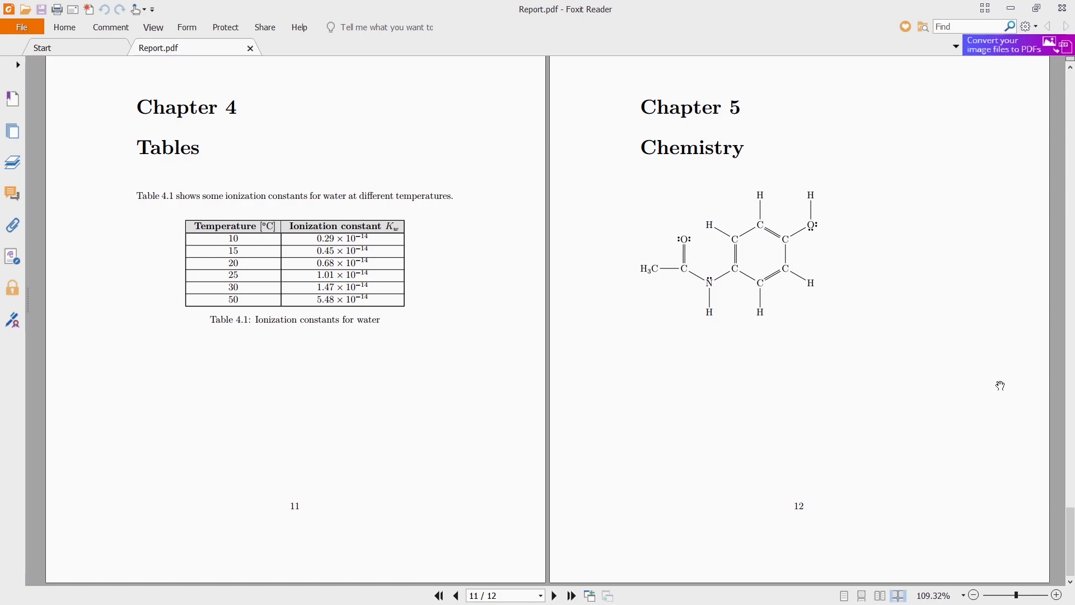